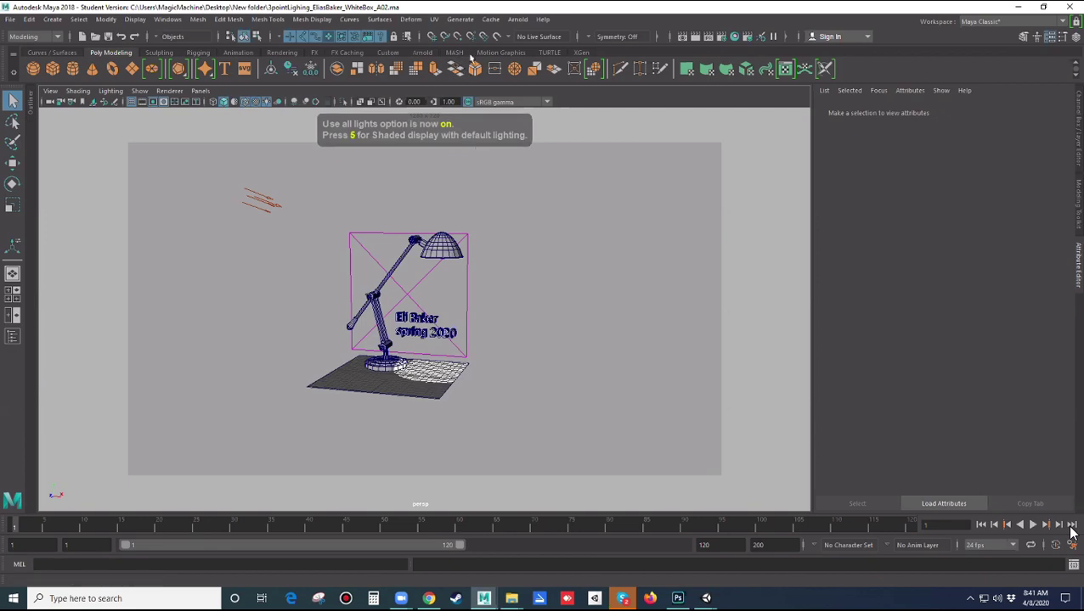
# - Open the Arnold RenderView and set the image size preset to HD 720 in the render settings
pyautogui.click(504, 24)
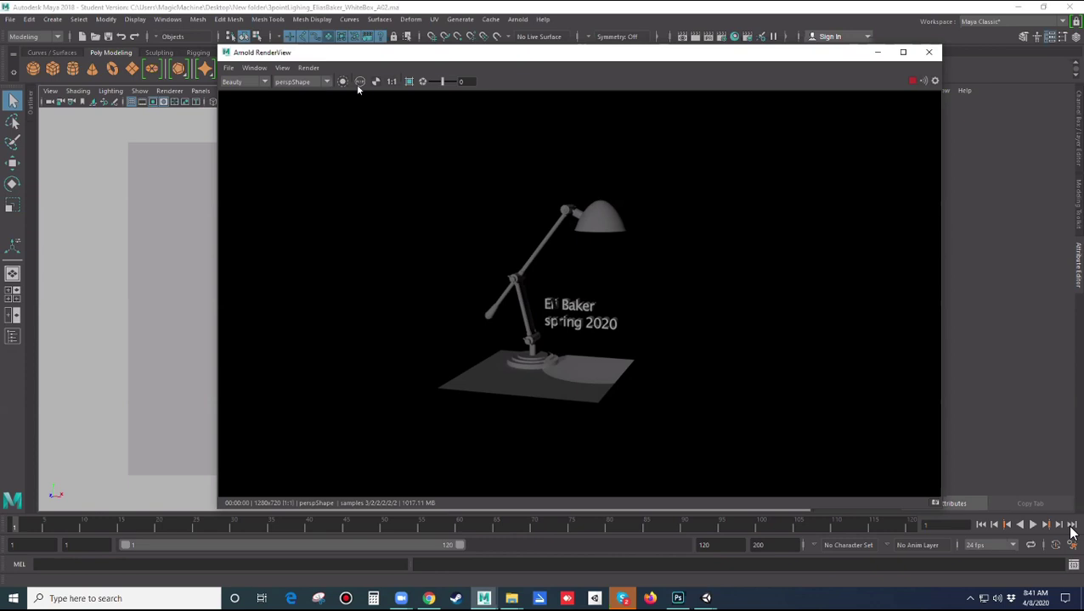
pyautogui.moveTo(376, 53); pyautogui.dragTo(358, 87)
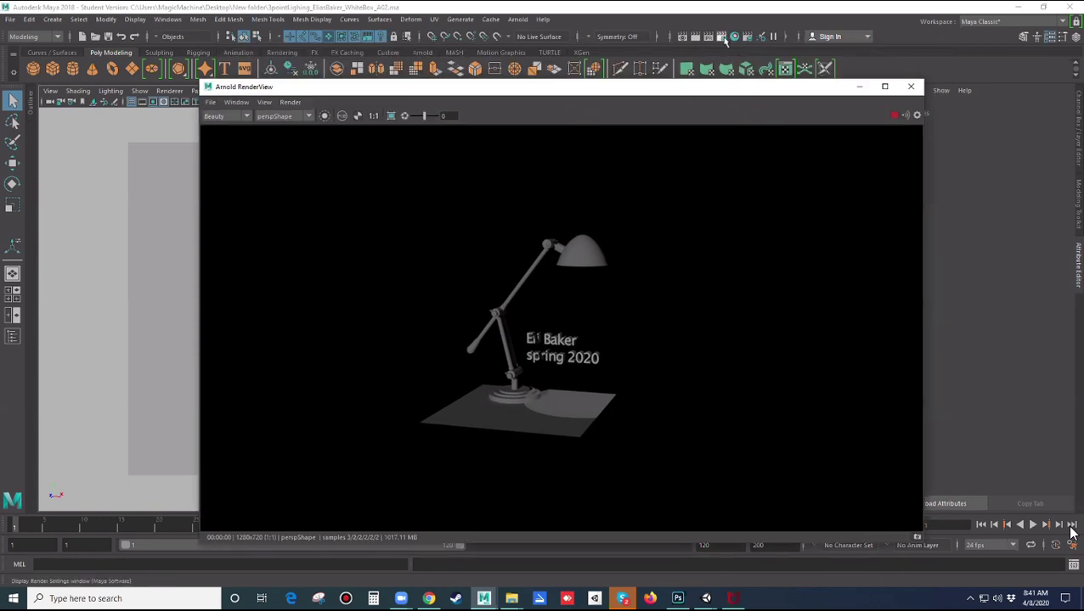
pyautogui.click(723, 37)
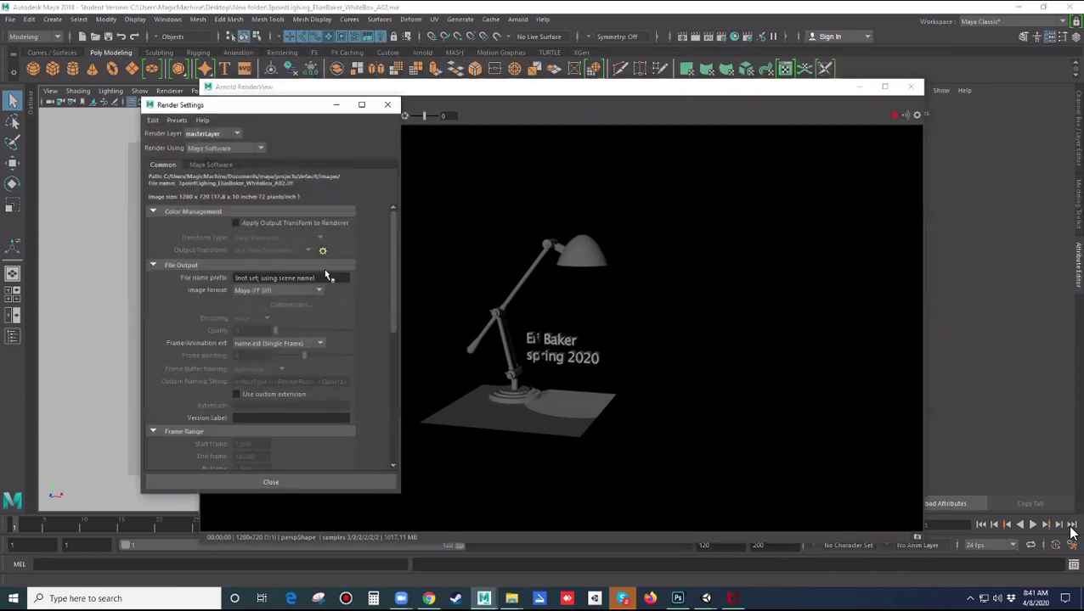
pyautogui.moveTo(392, 321); pyautogui.dragTo(395, 419)
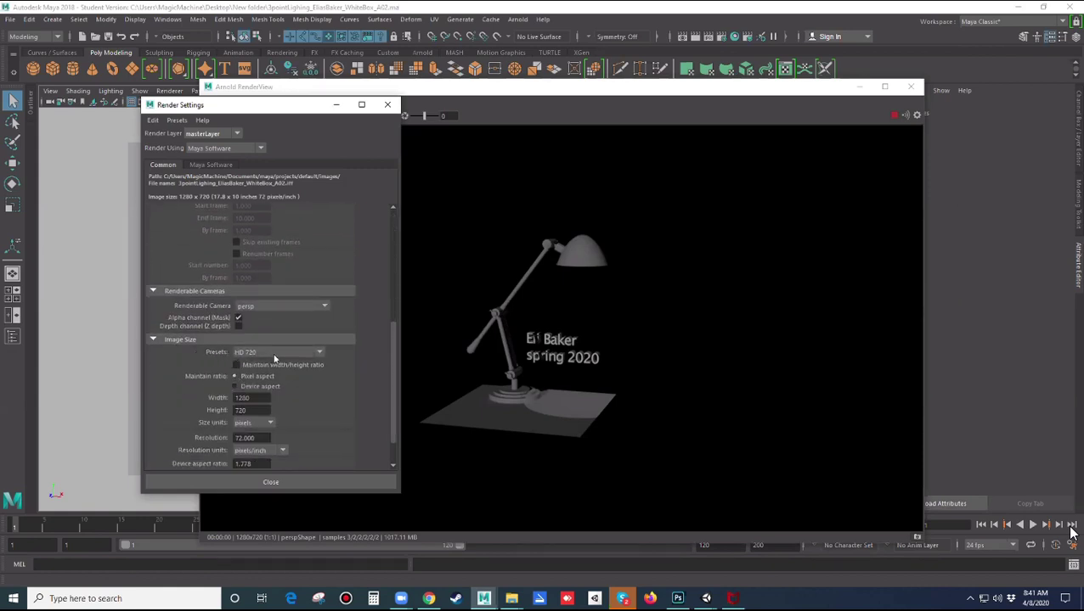
pyautogui.click(319, 351)
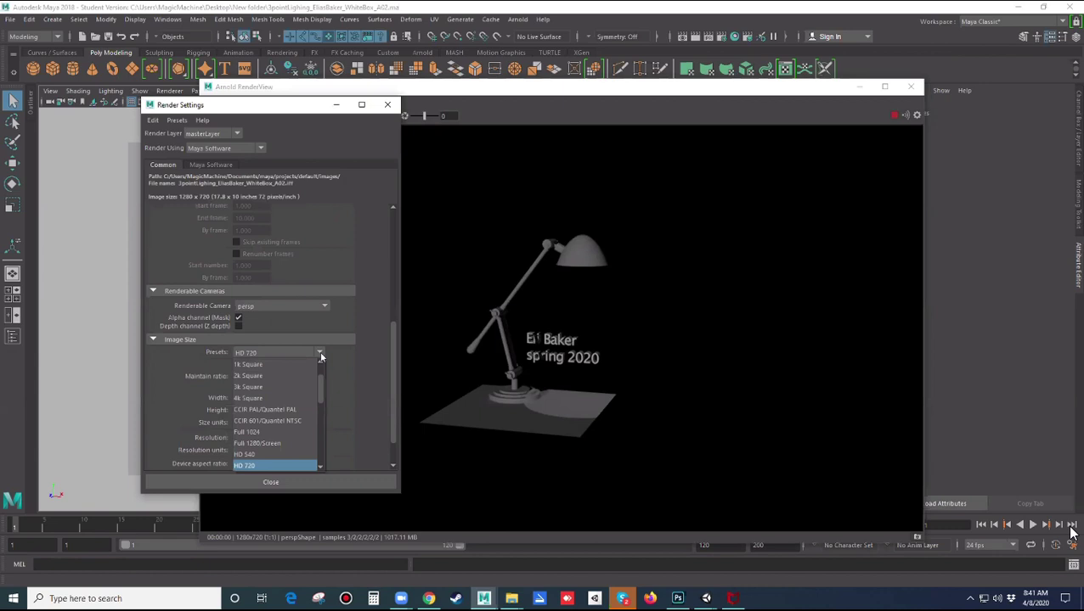
pyautogui.click(312, 466)
pyautogui.click(387, 104)
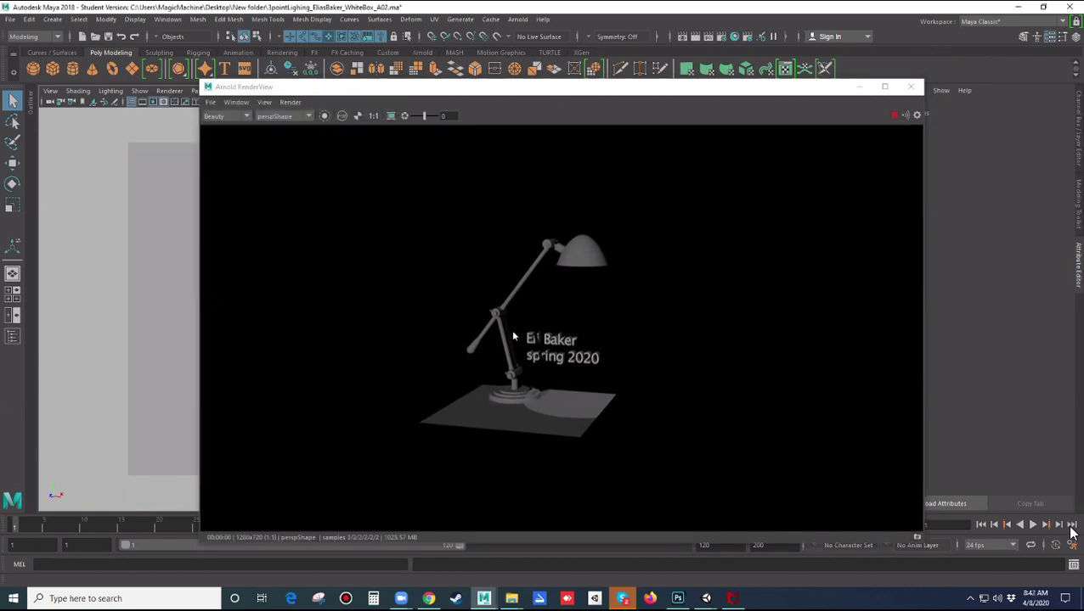
# - Set the RenderView's test resolution to Fit Window Size, then shrink its window and place it beside the lamp
pyautogui.click(265, 103)
pyautogui.moveTo(286, 211)
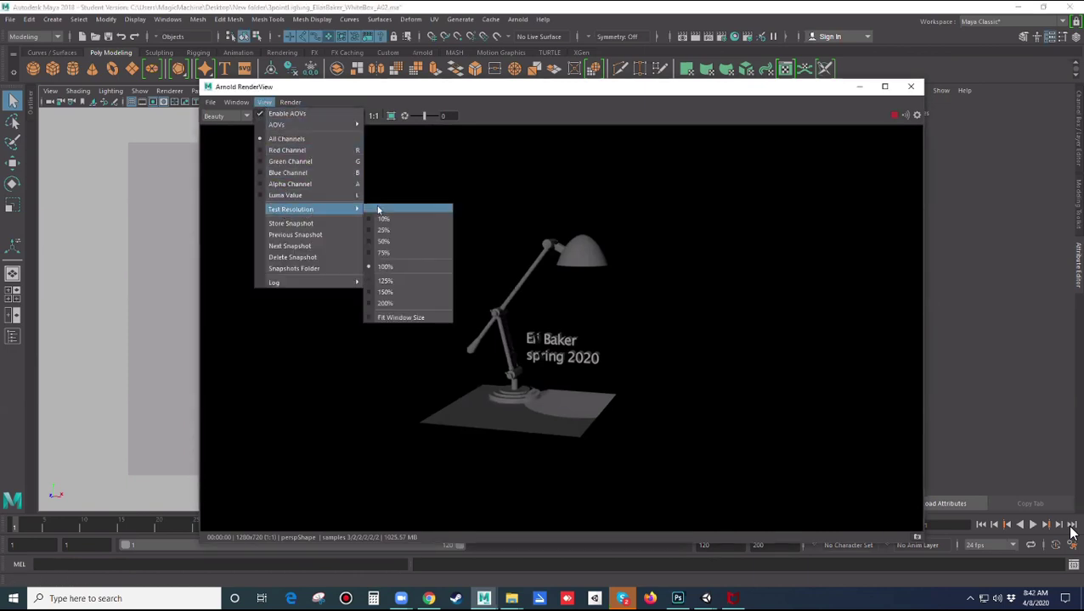
pyautogui.click(379, 318)
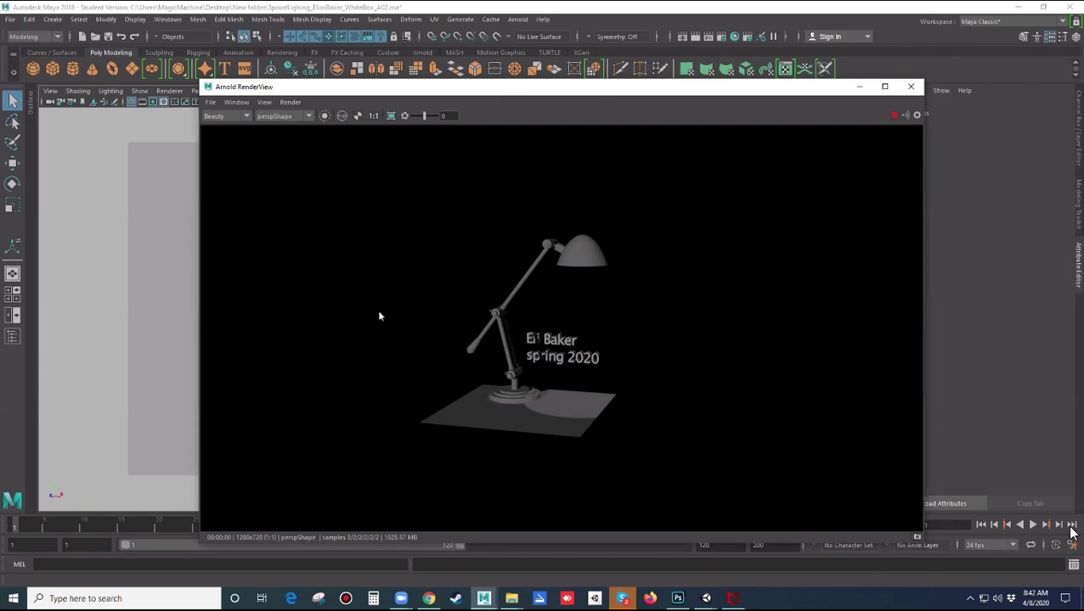
pyautogui.moveTo(803, 87); pyautogui.dragTo(782, 83)
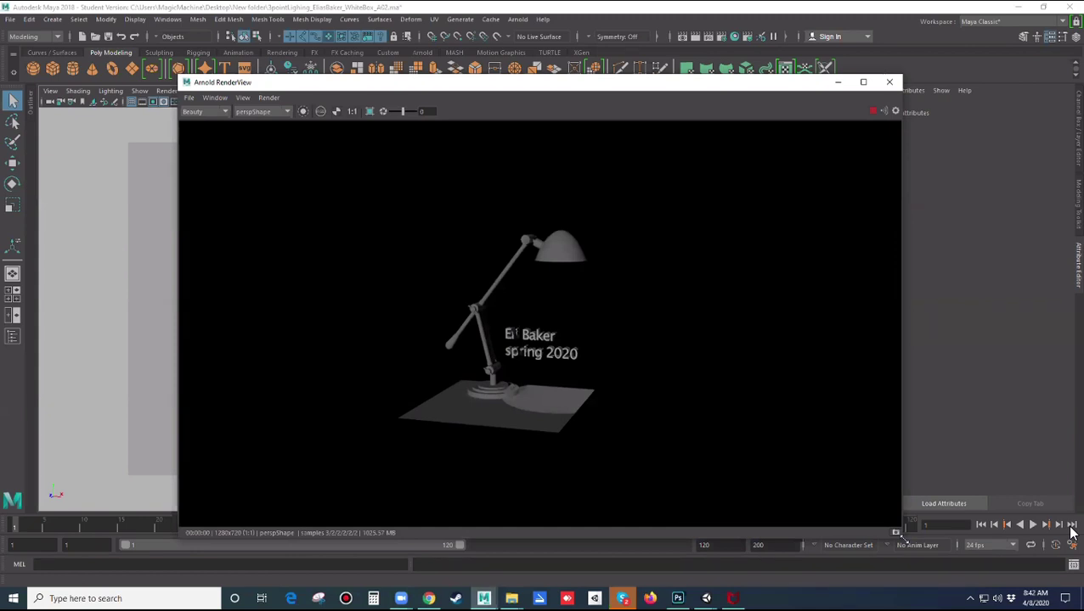
pyautogui.doubleClick(331, 85)
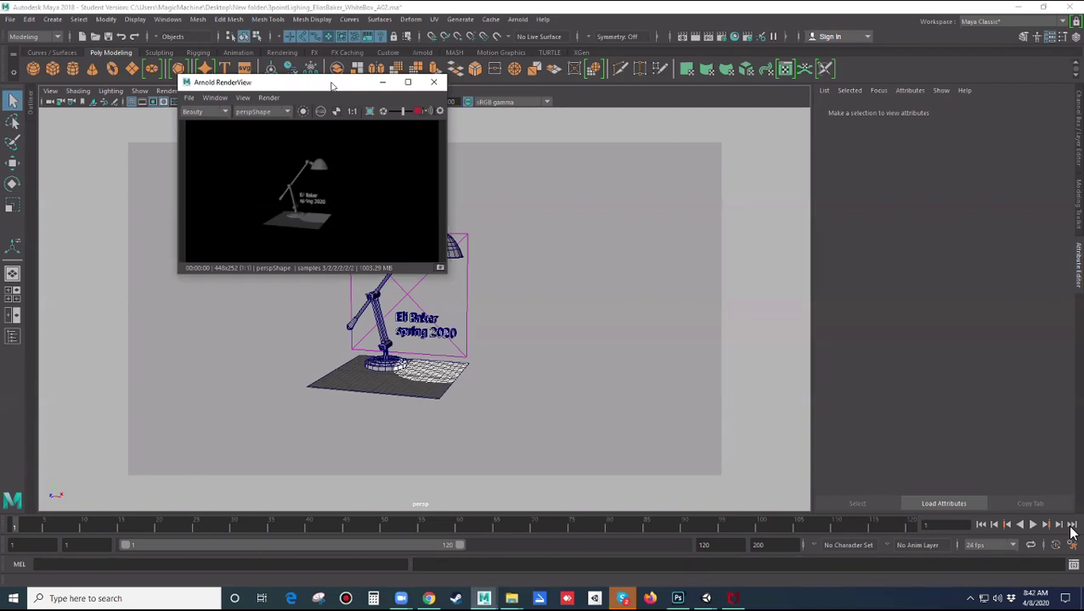
pyautogui.moveTo(331, 85); pyautogui.dragTo(820, 123)
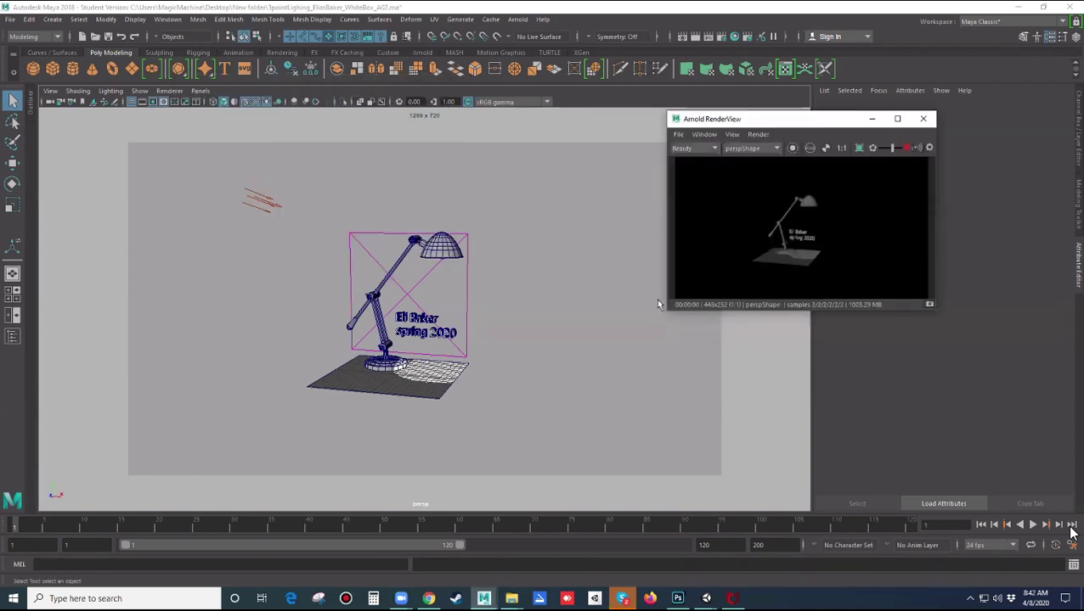
# - Switch to the four-view layout, enlarge the perspective pane, and move the RenderView clear of it
pyautogui.keyDown('alt'); pyautogui.moveTo(601, 332); pyautogui.dragTo(584, 351); pyautogui.keyUp('alt')
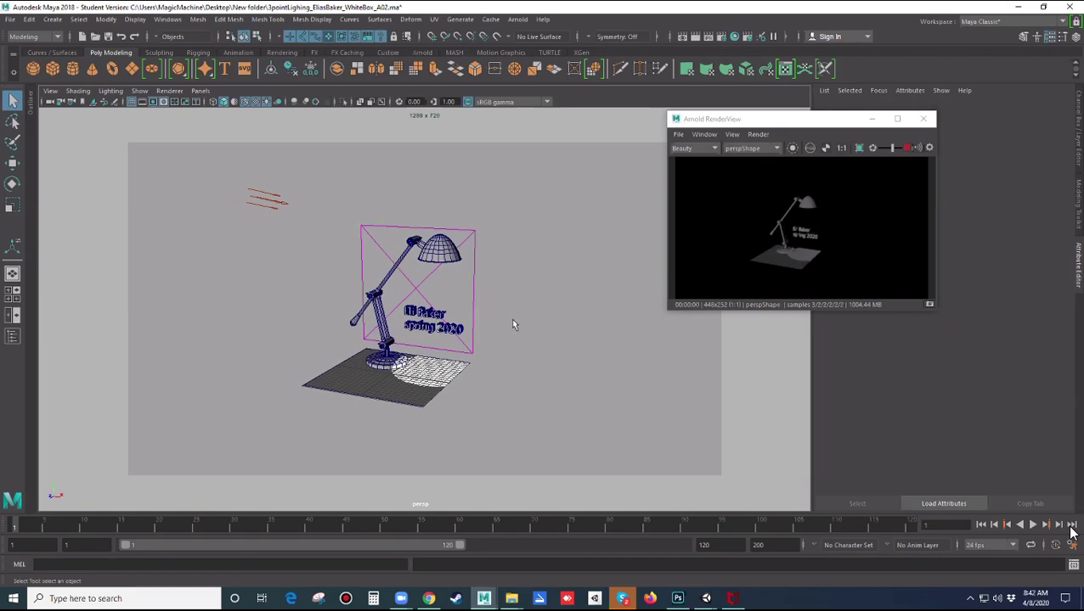
pyautogui.click(12, 295)
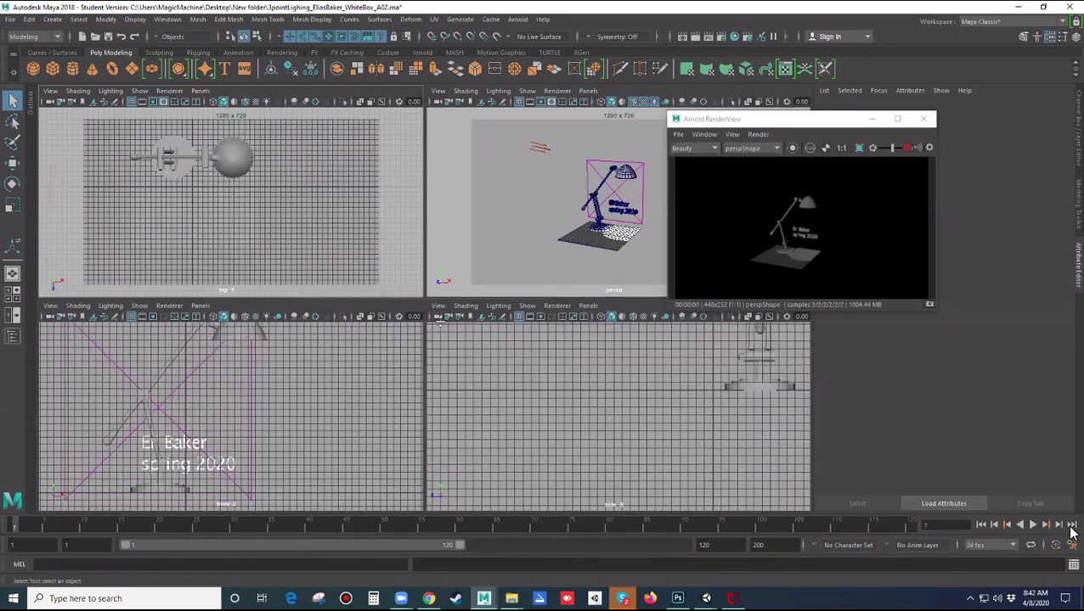
pyautogui.moveTo(425, 297); pyautogui.dragTo(425, 387)
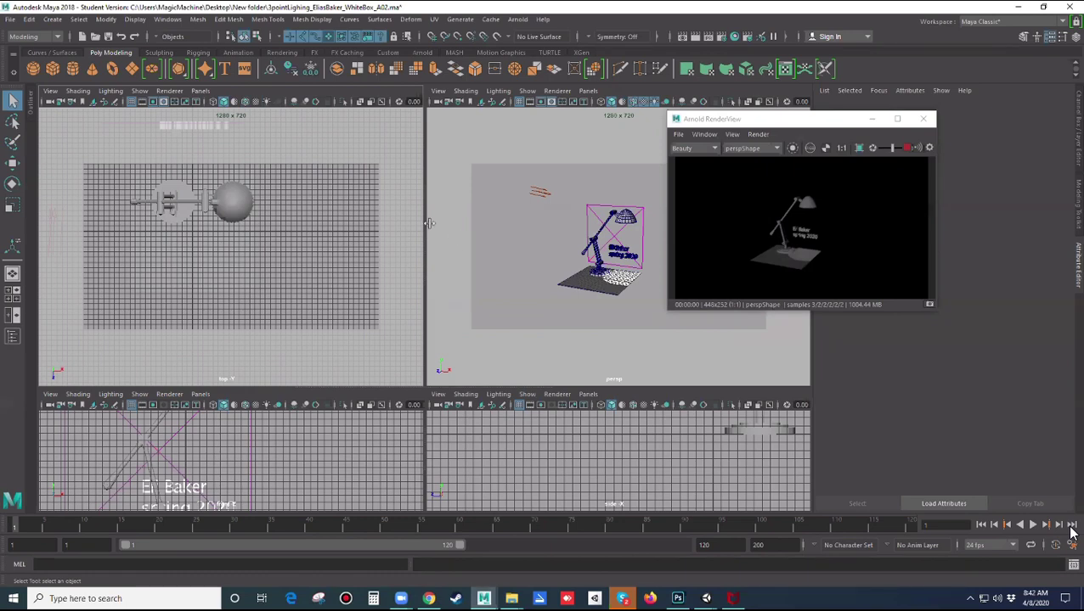
pyautogui.moveTo(425, 222); pyautogui.dragTo(370, 224)
pyautogui.keyDown('alt'); pyautogui.moveTo(223, 225); pyautogui.dragTo(225, 236, button='middle'); pyautogui.keyUp('alt')
pyautogui.scroll(-5, 235, 445)
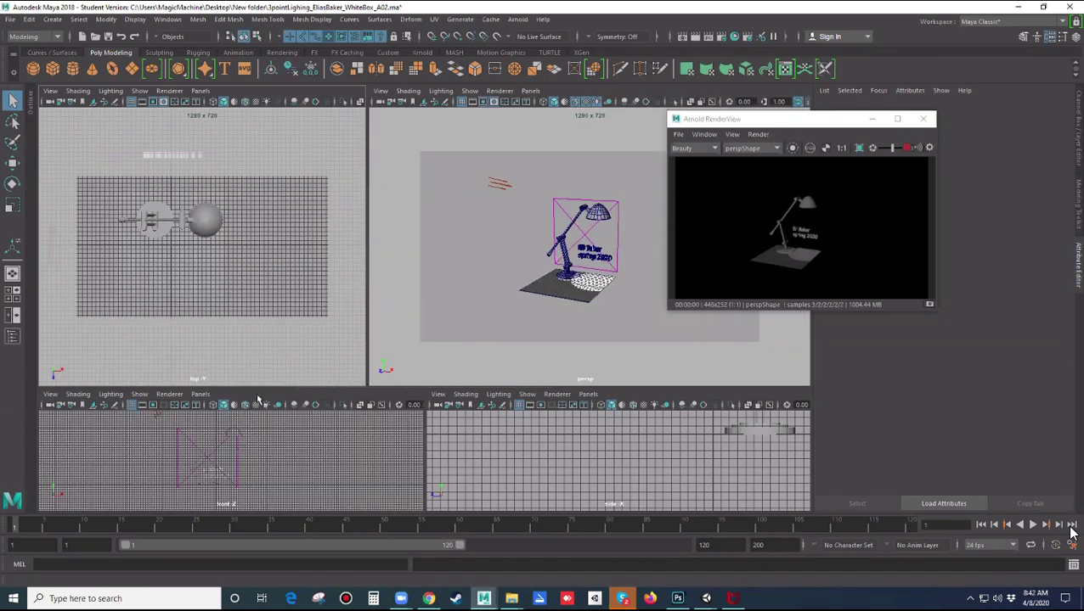
pyautogui.moveTo(268, 359); pyautogui.dragTo(270, 352)
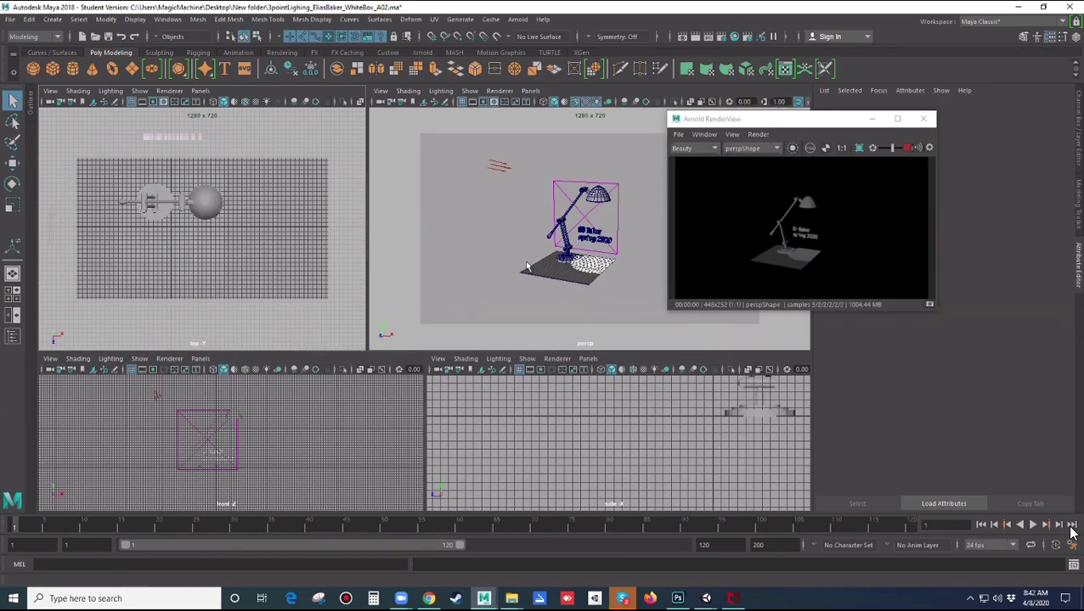
pyautogui.moveTo(762, 122); pyautogui.dragTo(745, 307)
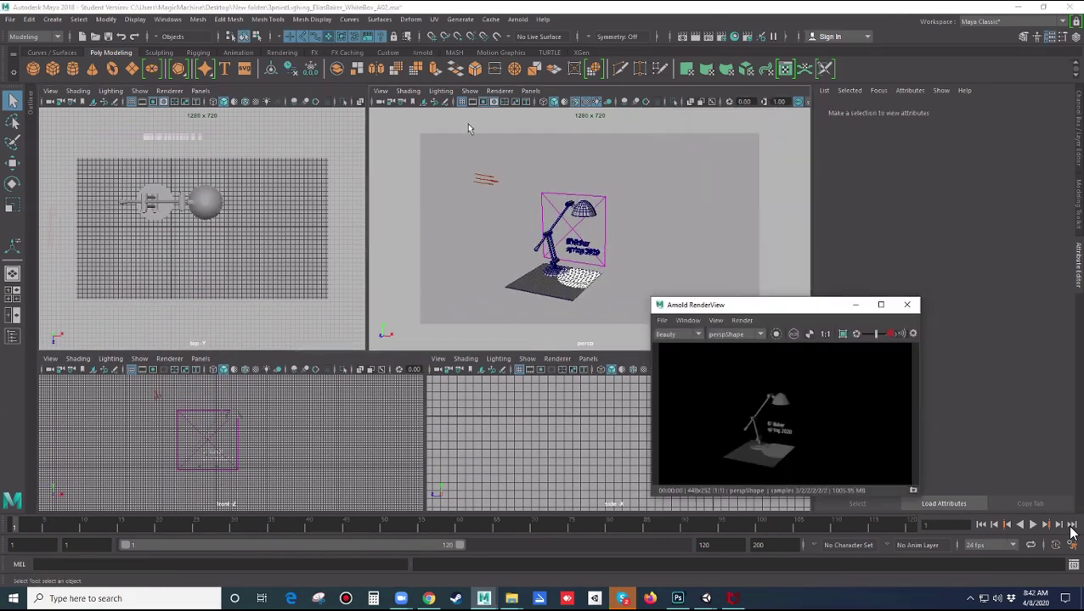
# - Create a new perspective camera for the perspective pane
pyautogui.click(533, 91)
pyautogui.moveTo(585, 103)
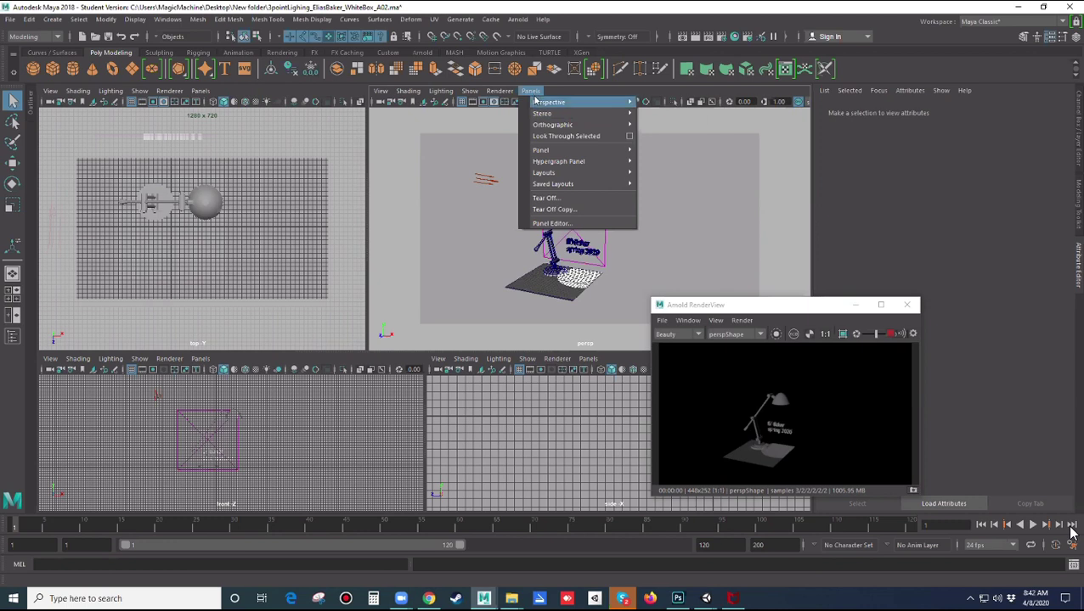
pyautogui.click(659, 117)
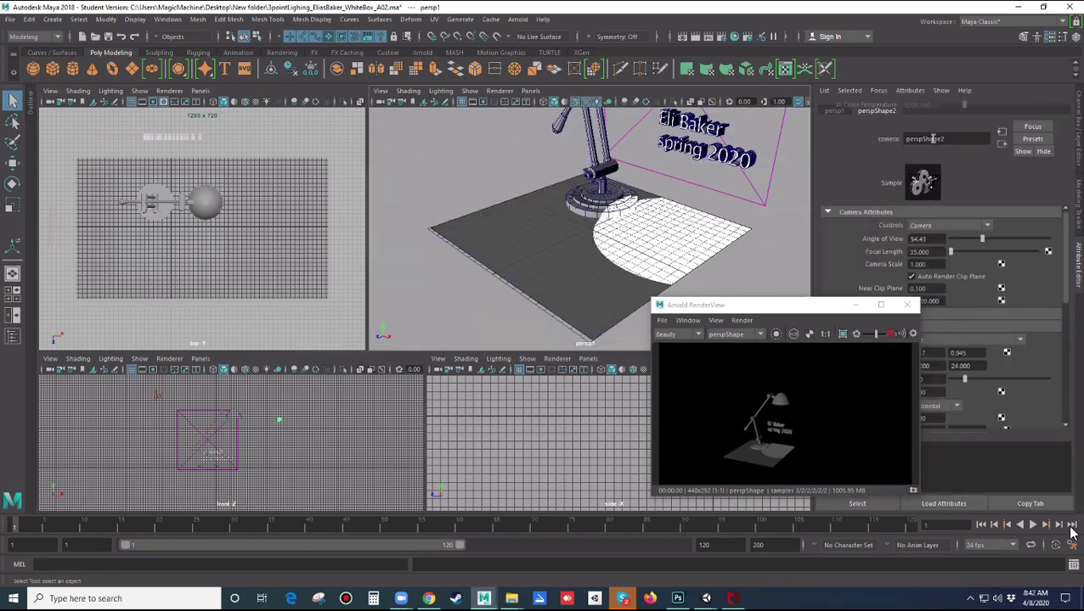
# - Rename the new camera RENDERCAM and deselect it
pyautogui.click(835, 111)
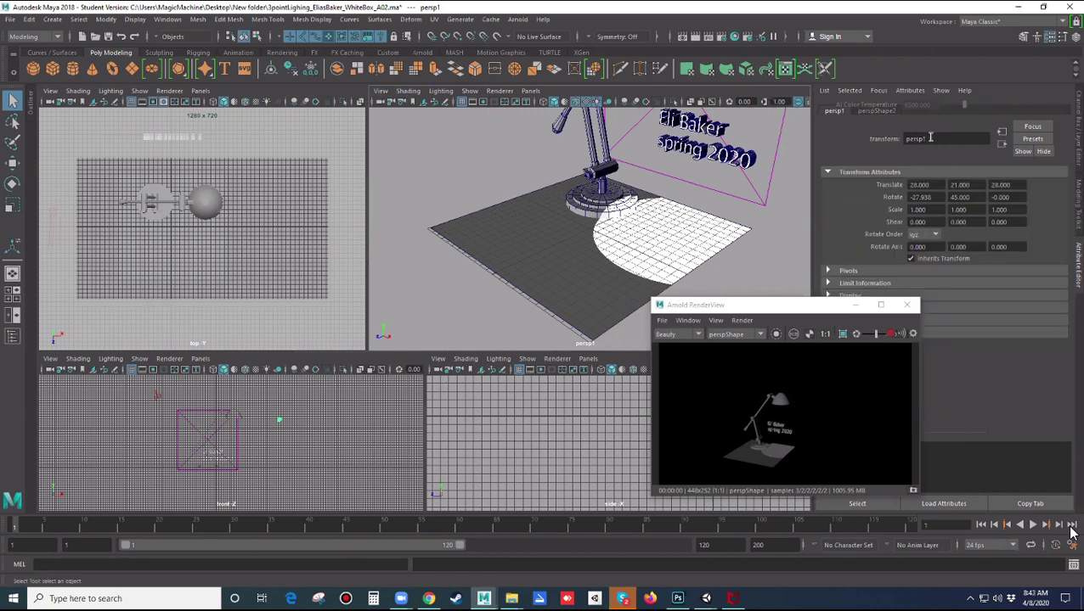
pyautogui.click(382, 91)
pyautogui.click(392, 112)
pyautogui.hotkey('ctrl', 'a')
pyautogui.click(843, 113)
pyautogui.write('REN')
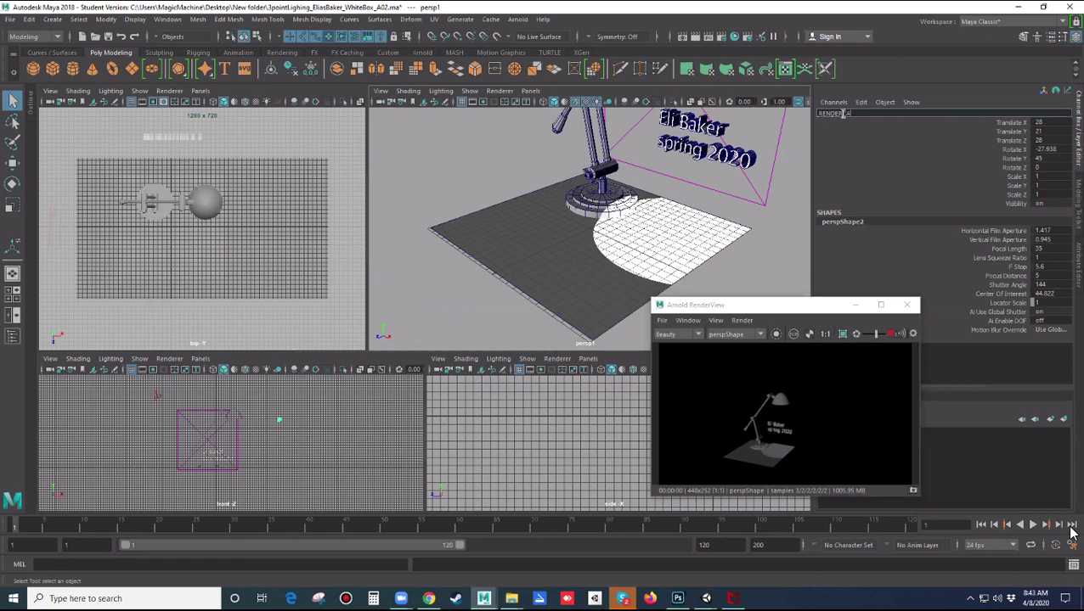
pyautogui.press('Return')
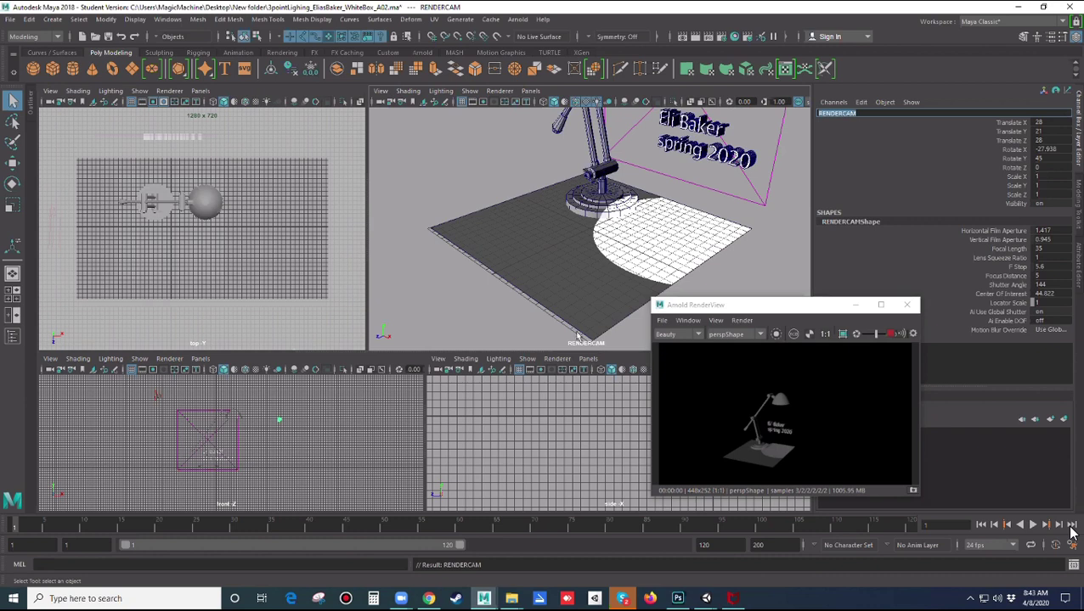
pyautogui.click(539, 151)
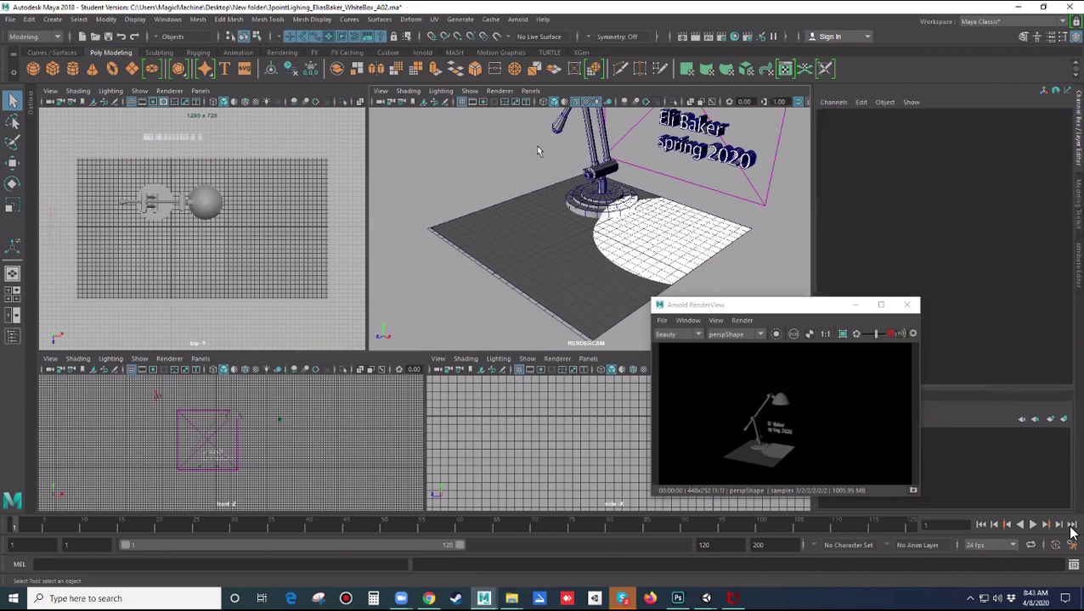
# - Look through RENDERCAM in the perspective pane and turn on its resolution gate
pyautogui.click(531, 94)
pyautogui.moveTo(543, 105)
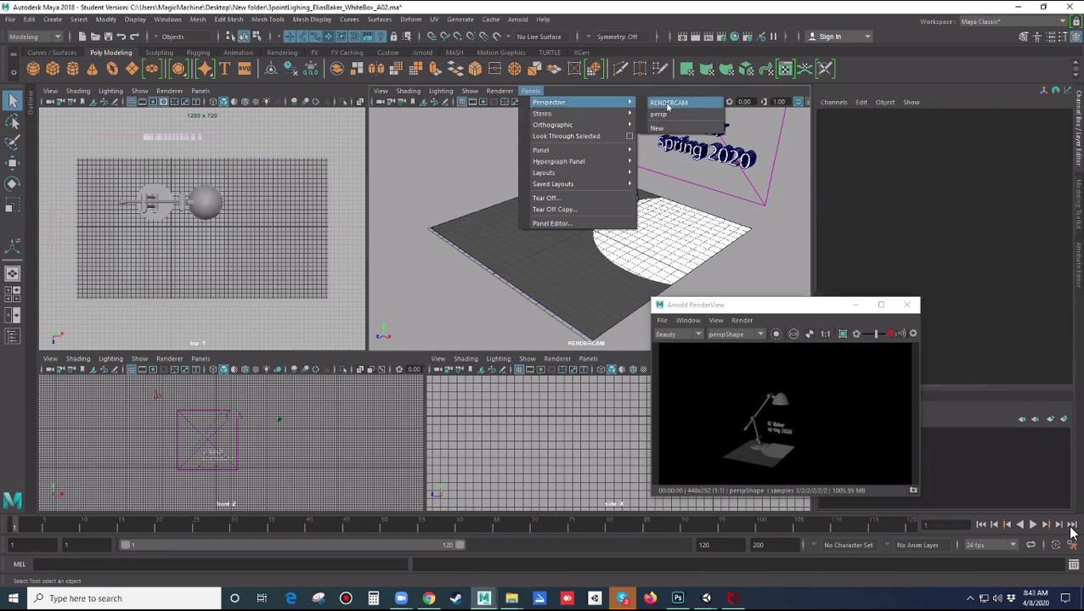
pyautogui.click(668, 102)
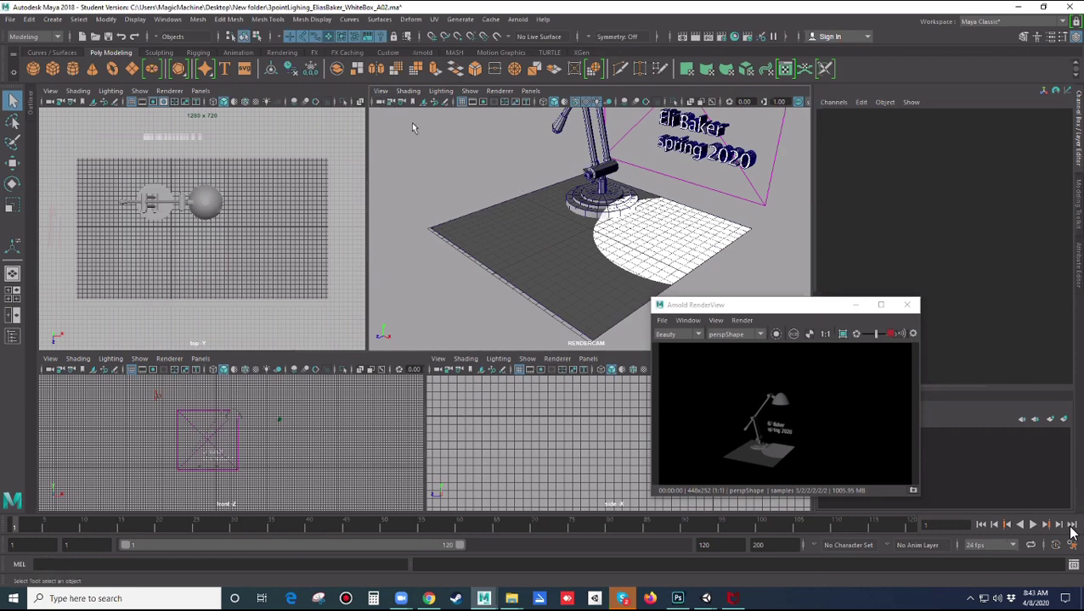
pyautogui.click(383, 93)
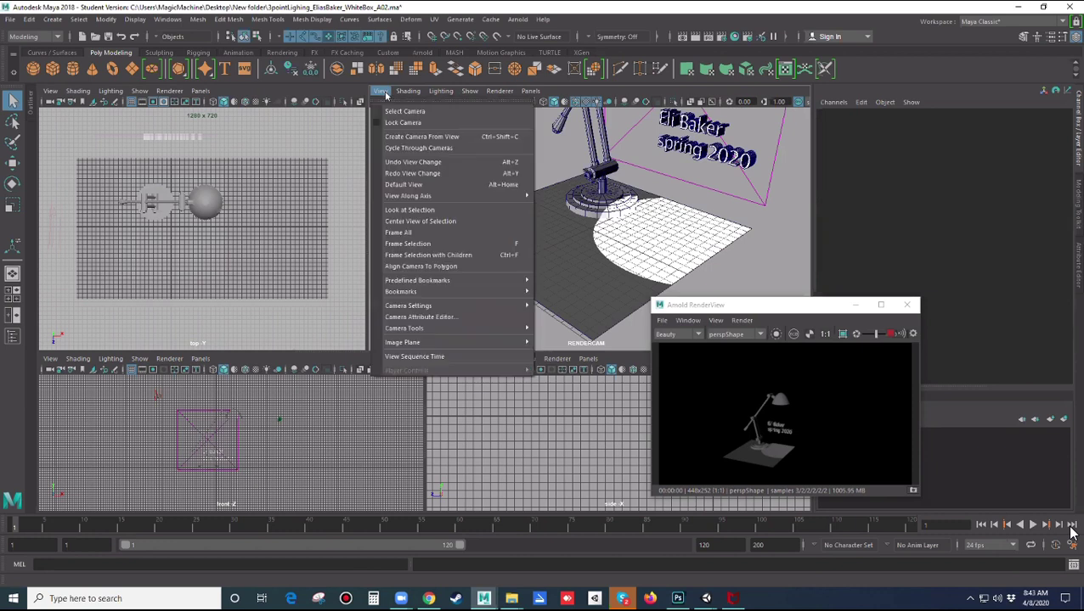
pyautogui.moveTo(421, 305)
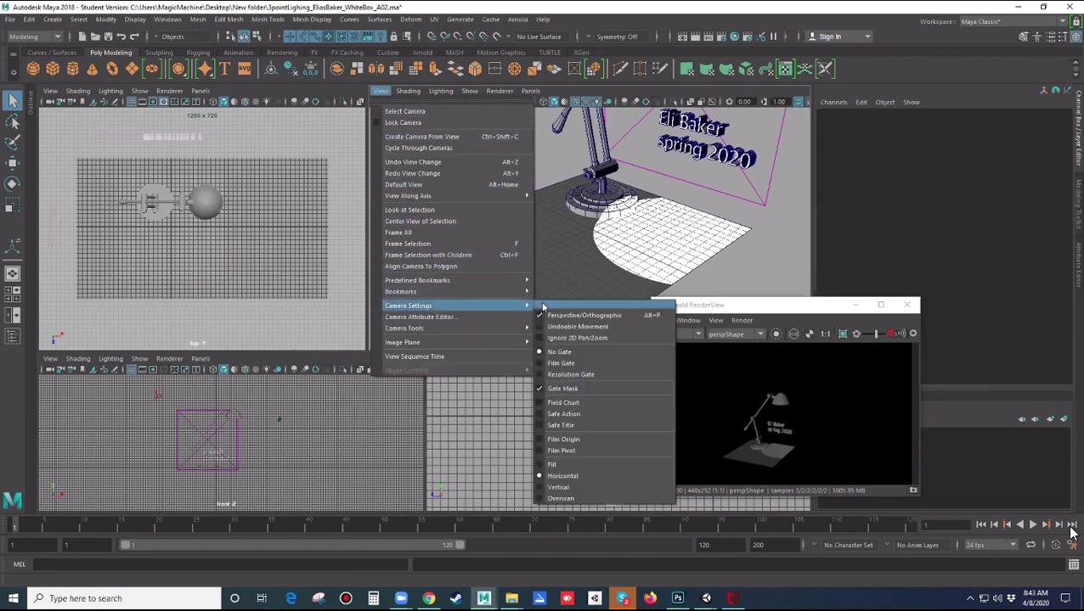
pyautogui.click(561, 377)
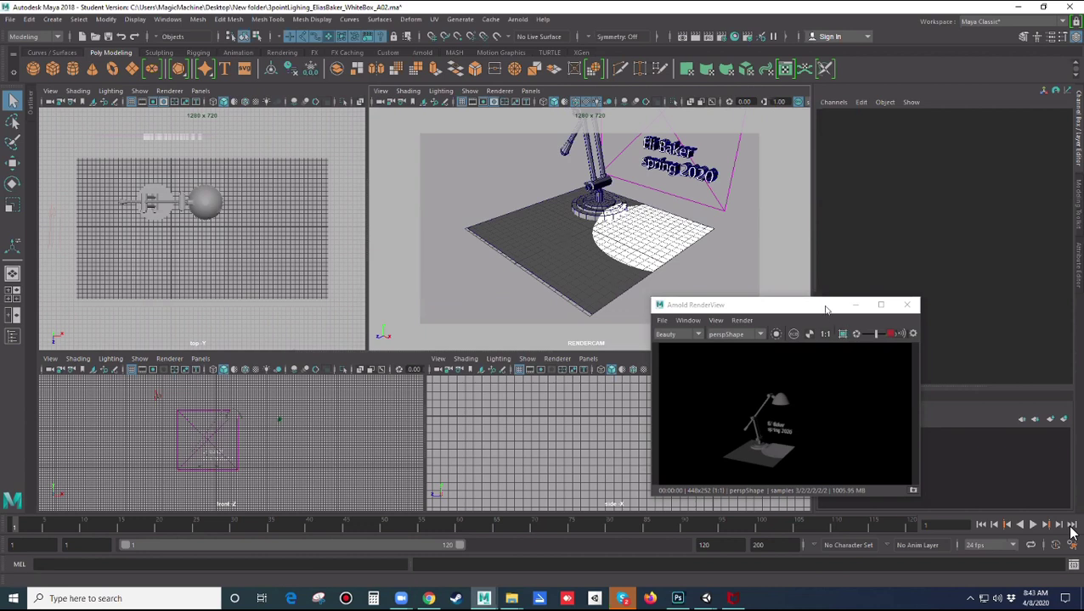
# - Move the Arnold RenderView off the camera pane, reopen it to refresh its camera list, and run a live render from RENDERCAMShape
pyautogui.moveTo(824, 309); pyautogui.dragTo(944, 179)
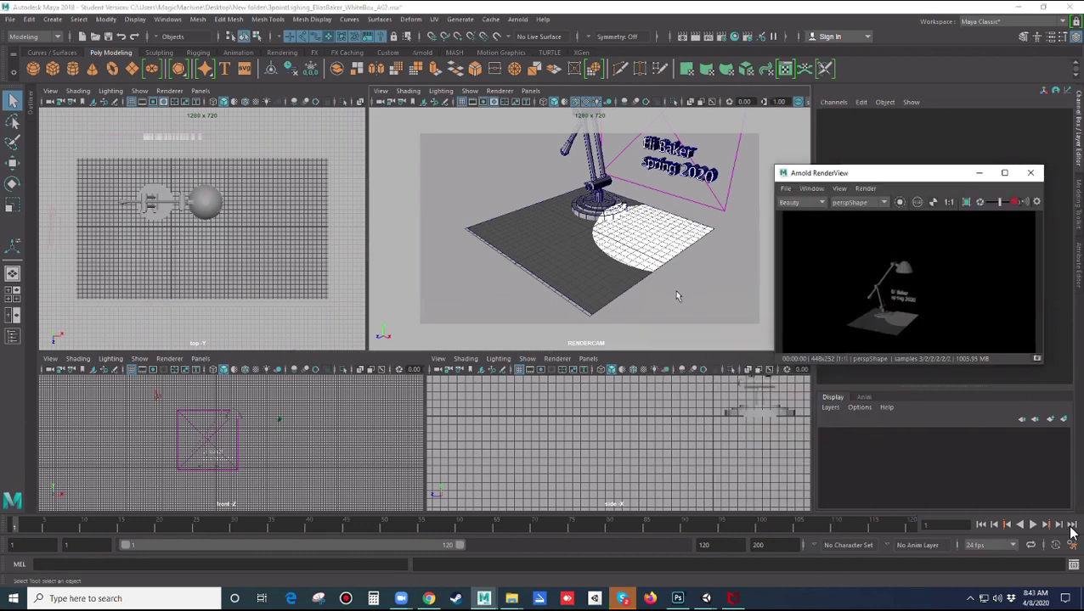
pyautogui.click(883, 203)
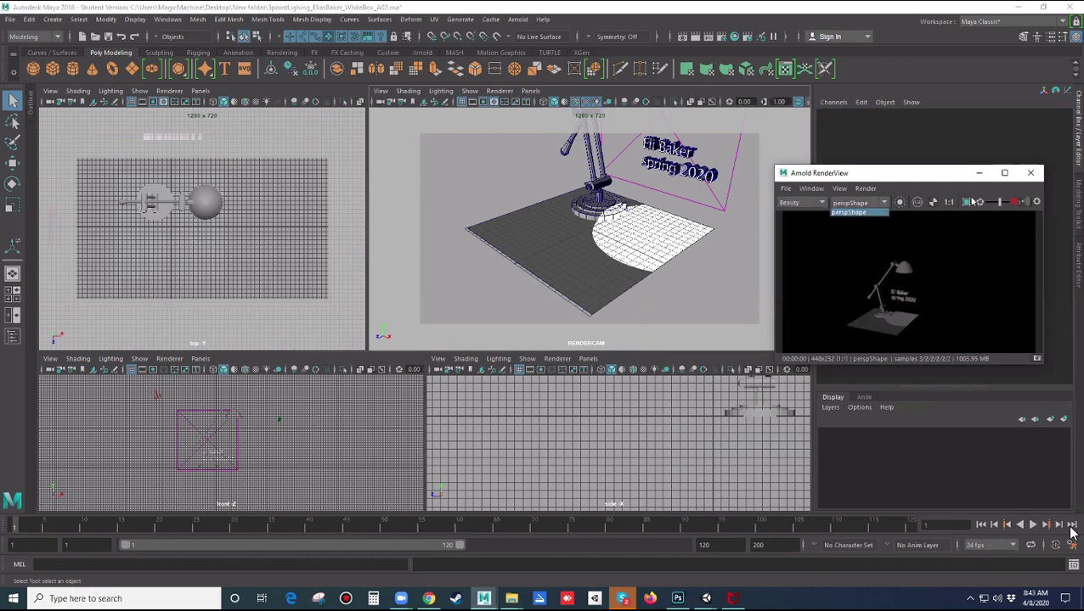
pyautogui.click(1030, 174)
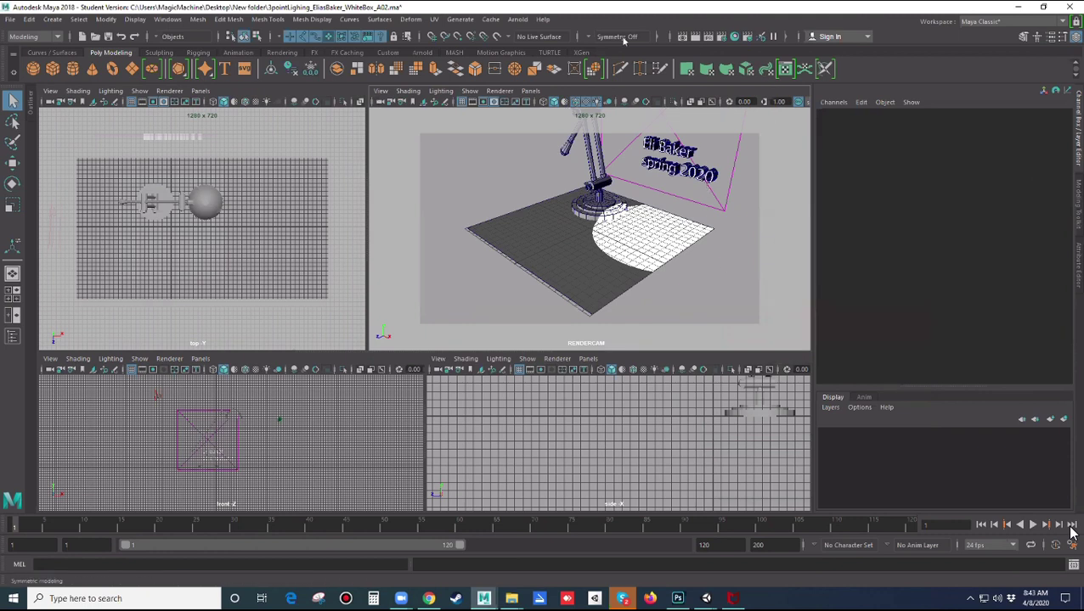
pyautogui.click(519, 19)
pyautogui.click(547, 51)
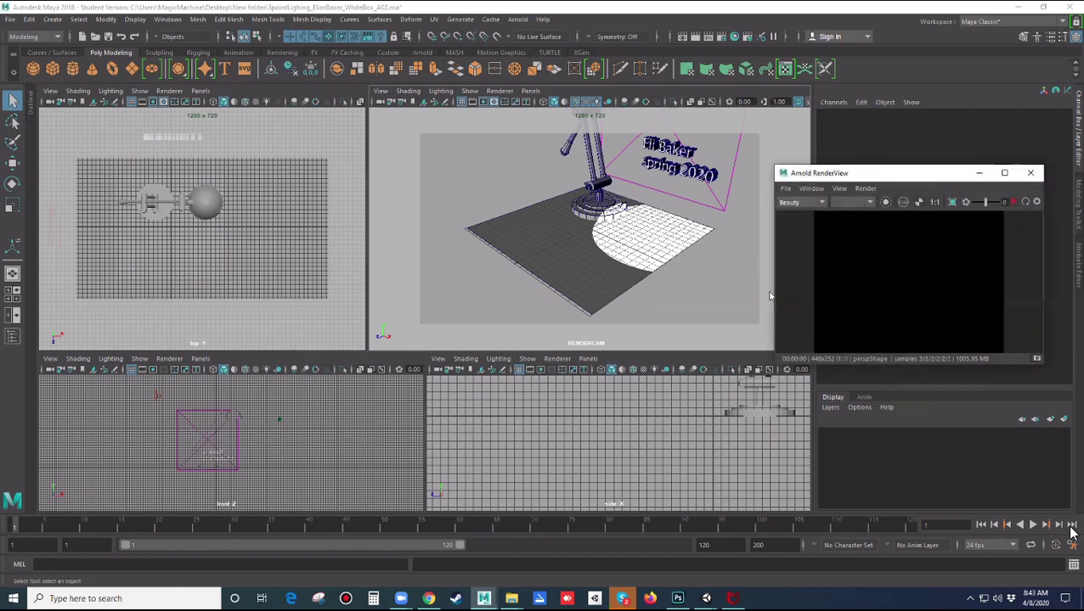
pyautogui.click(1015, 203)
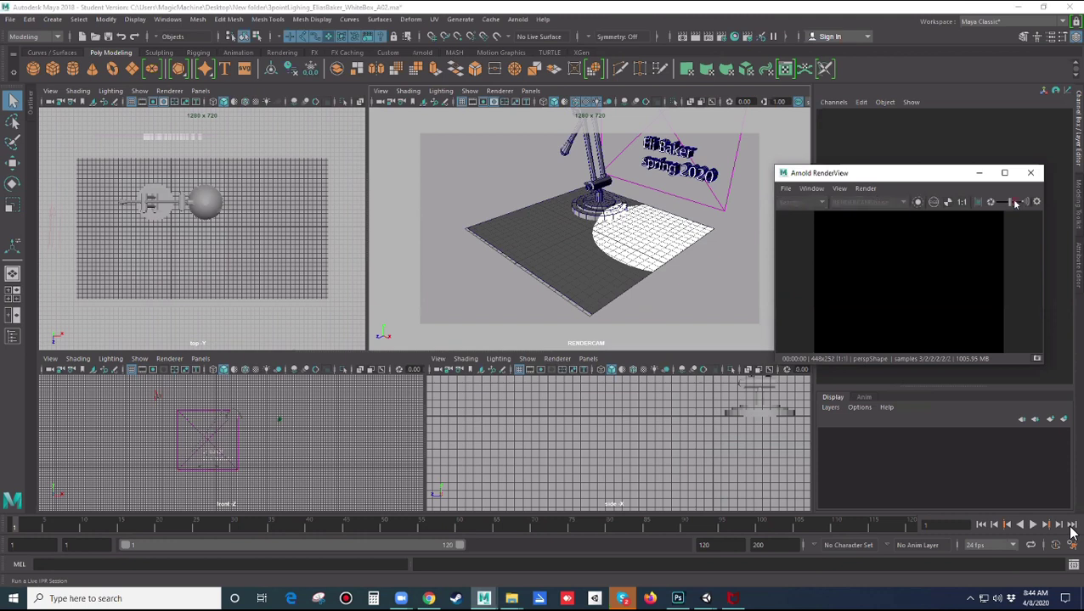
pyautogui.click(904, 203)
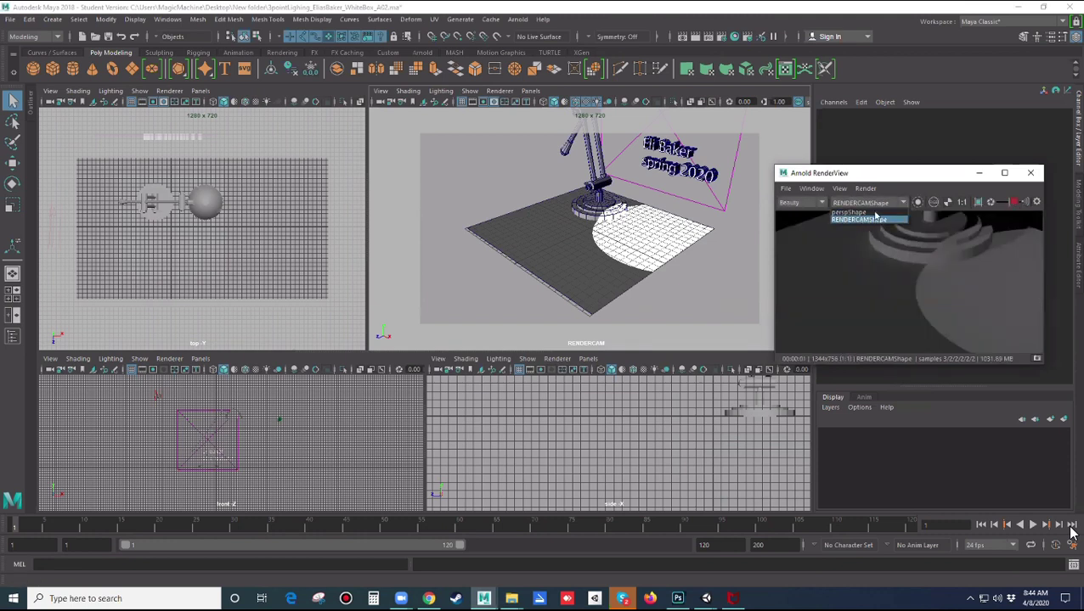
pyautogui.click(870, 221)
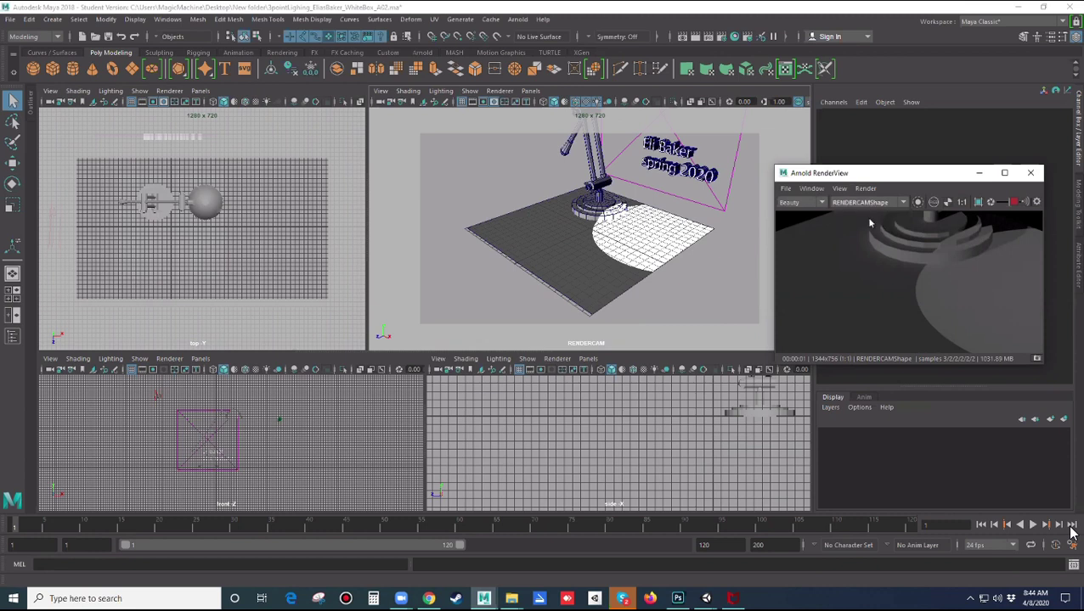
# - Pull RENDERCAM back and reframe it so the whole desk lamp and its text fit inside the resolution gate
pyautogui.moveTo(904, 176); pyautogui.dragTo(916, 165)
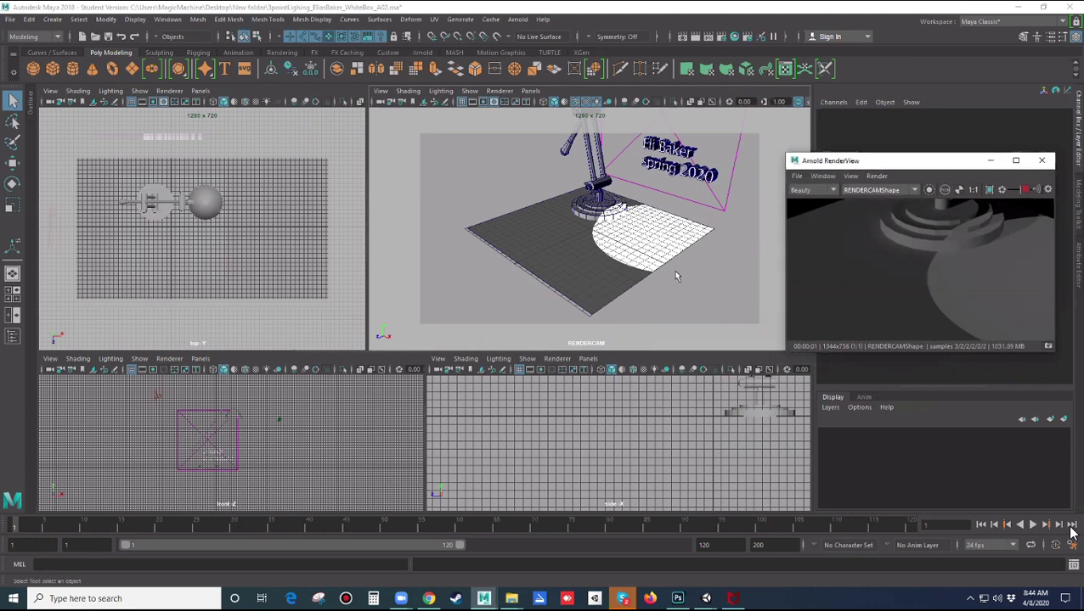
pyautogui.keyDown('alt'); pyautogui.moveTo(675, 272); pyautogui.dragTo(659, 265, button='right'); pyautogui.keyUp('alt')
pyautogui.scroll(-1, 660, 264)
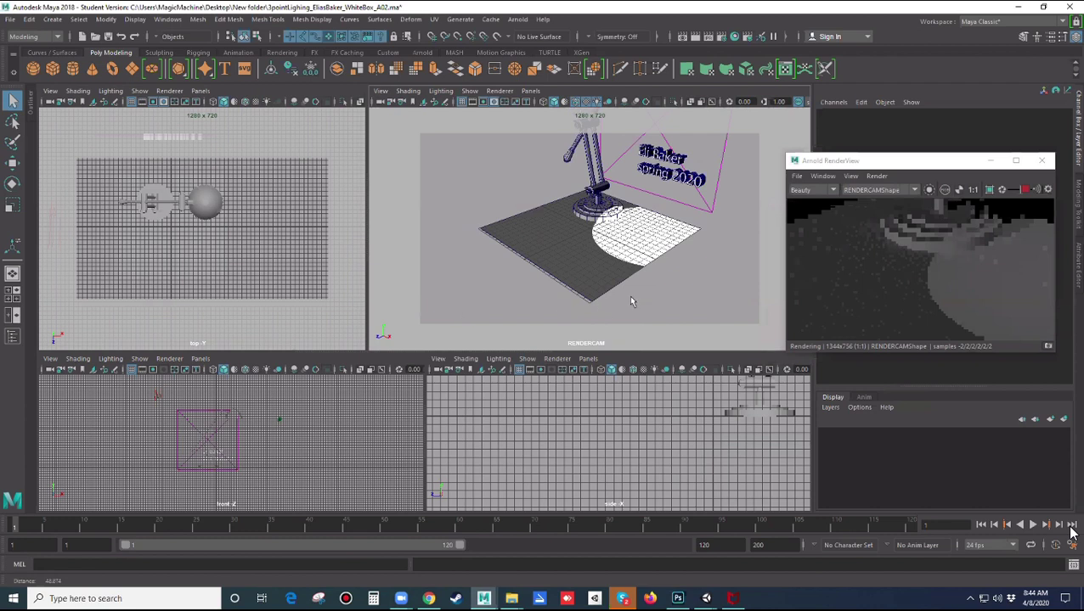
pyautogui.scroll(-2, 613, 276)
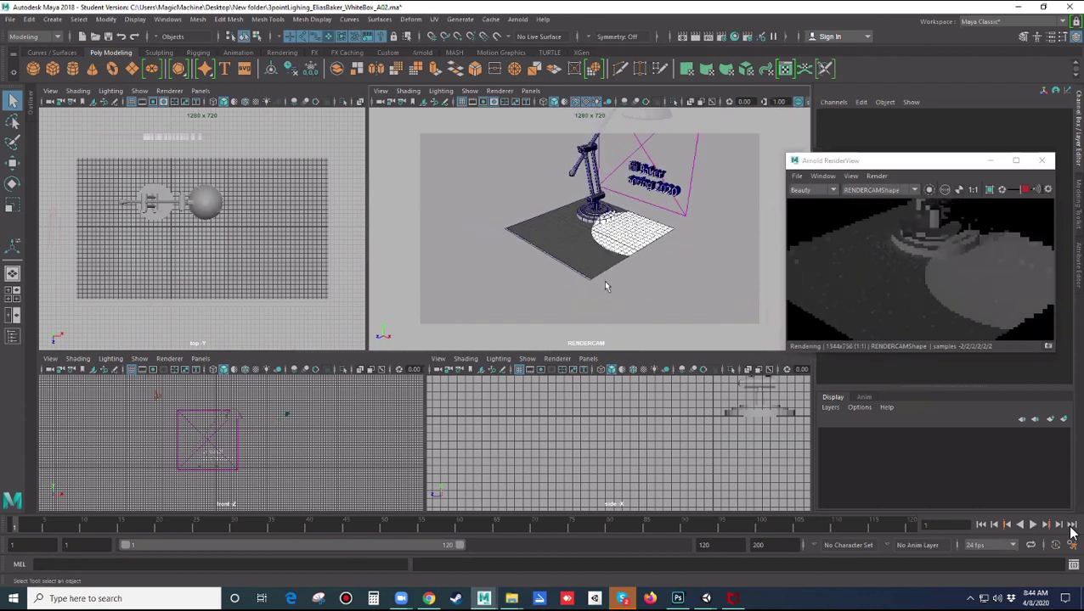
pyautogui.keyDown('alt'); pyautogui.moveTo(603, 284); pyautogui.dragTo(593, 296, button='middle'); pyautogui.keyUp('alt')
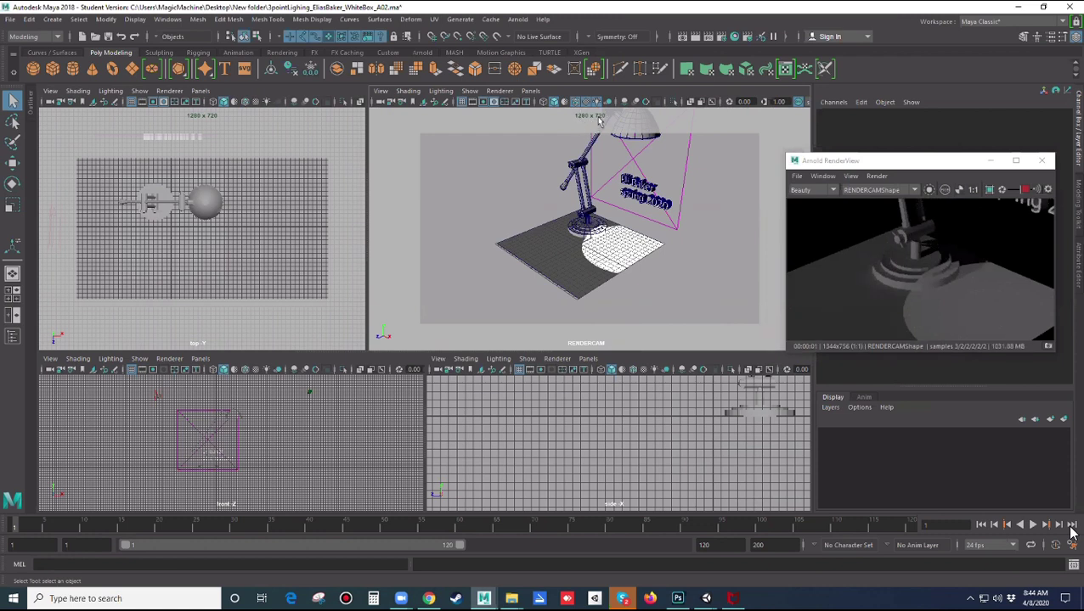
pyautogui.keyDown('alt'); pyautogui.moveTo(601, 244); pyautogui.dragTo(595, 246); pyautogui.keyUp('alt')
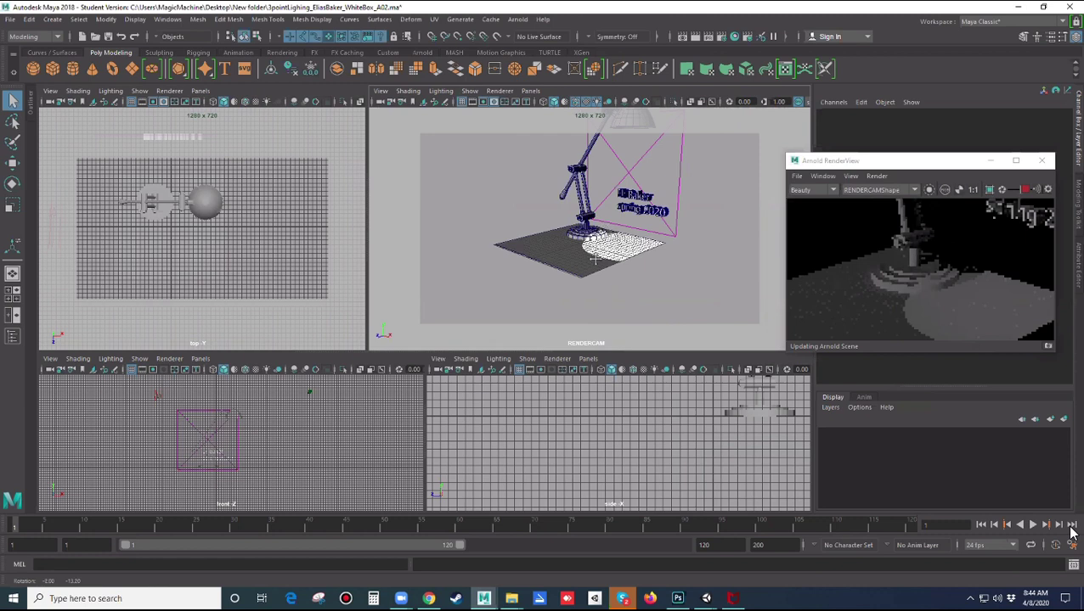
pyautogui.keyDown('alt'); pyautogui.moveTo(593, 259); pyautogui.dragTo(595, 279, button='right'); pyautogui.keyUp('alt')
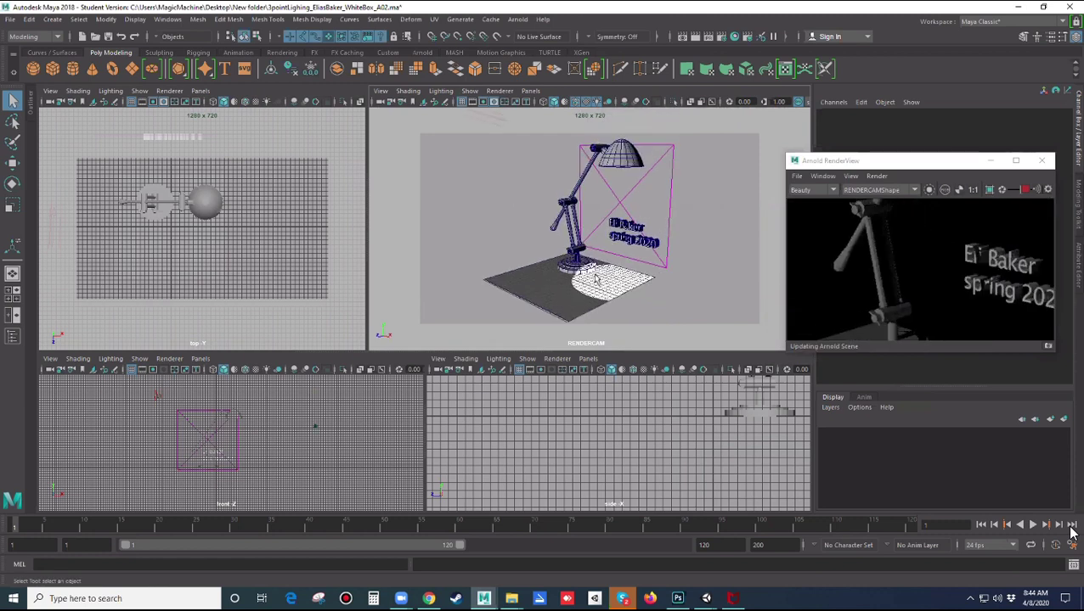
pyautogui.keyDown('alt'); pyautogui.moveTo(596, 278); pyautogui.dragTo(559, 301); pyautogui.keyUp('alt')
# - Enlarge the ground plane under the lamp to a scale of about 2.71 in X and Y and 6.26 in Z
pyautogui.click(560, 300)
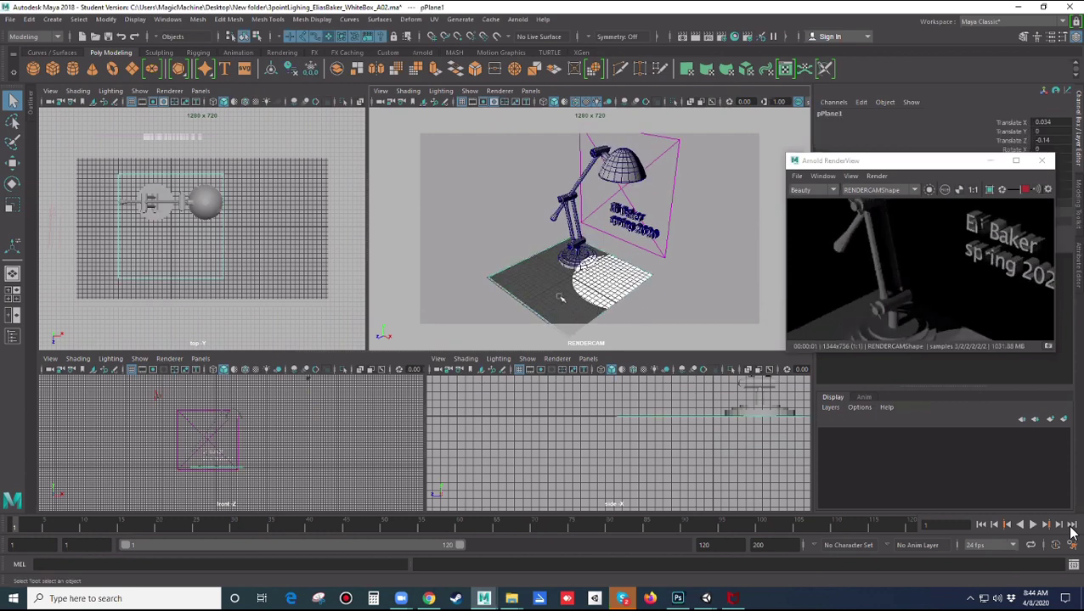
pyautogui.press('r')
pyautogui.moveTo(593, 277); pyautogui.dragTo(645, 277)
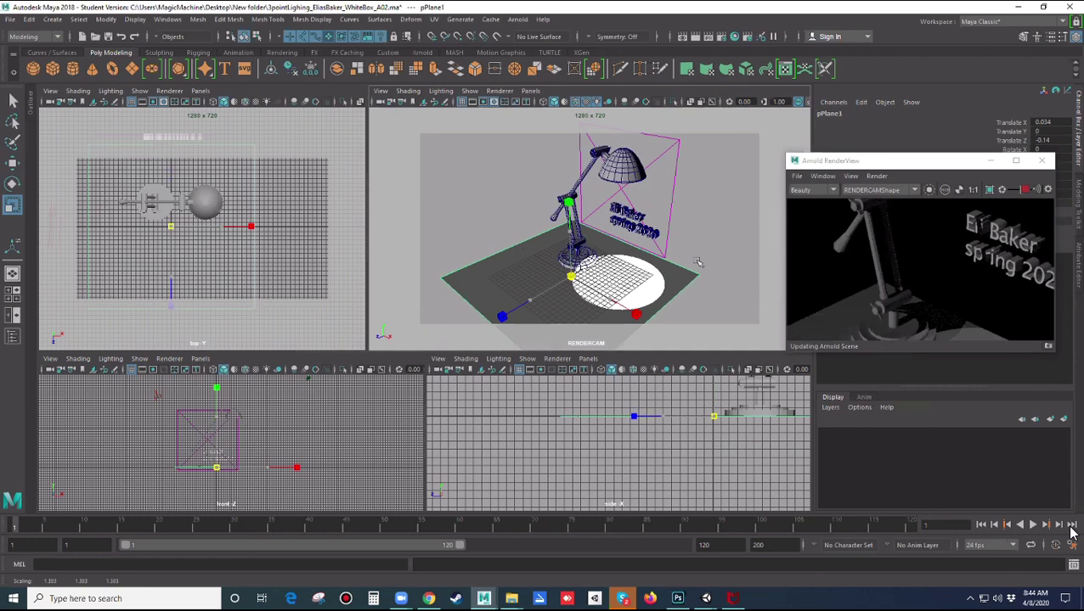
pyautogui.click(530, 300)
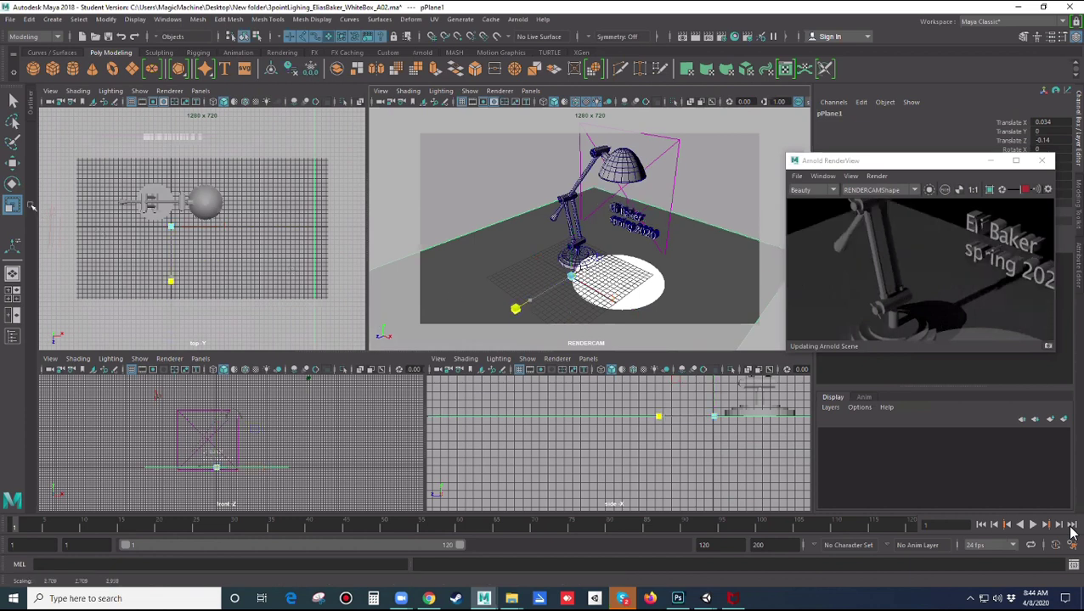
pyautogui.doubleClick(13, 207)
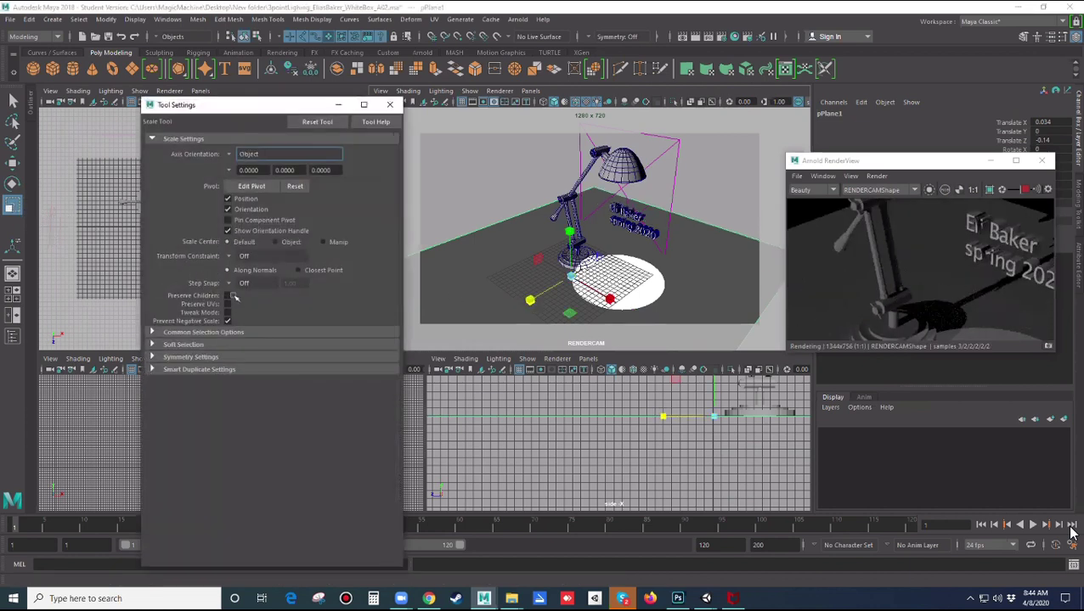
pyautogui.click(390, 104)
pyautogui.moveTo(521, 301); pyautogui.dragTo(501, 314)
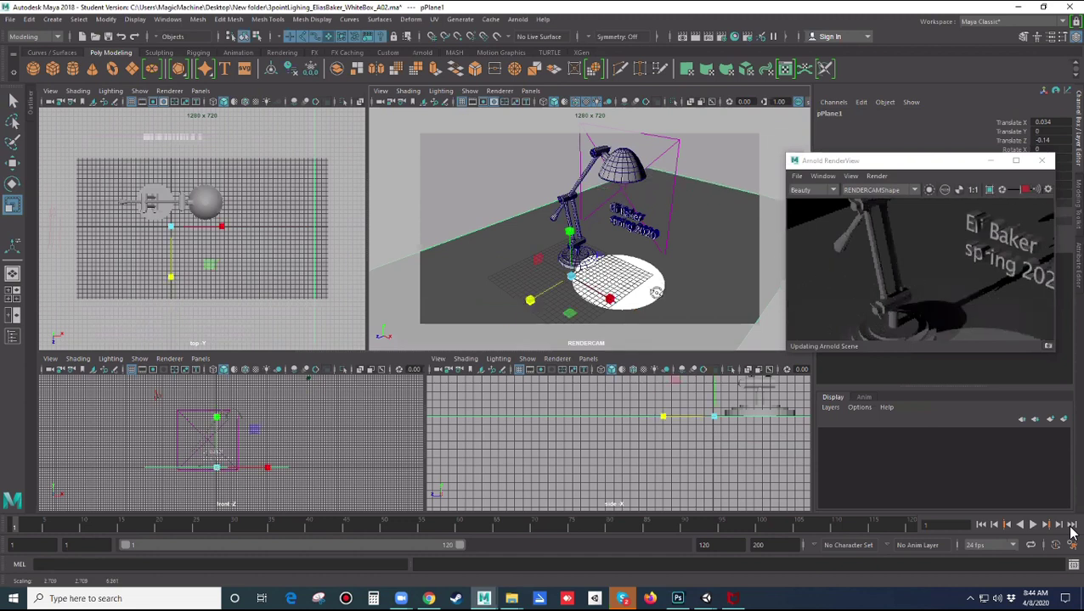
pyautogui.keyDown('alt'); pyautogui.moveTo(656, 293); pyautogui.dragTo(662, 296); pyautogui.keyUp('alt')
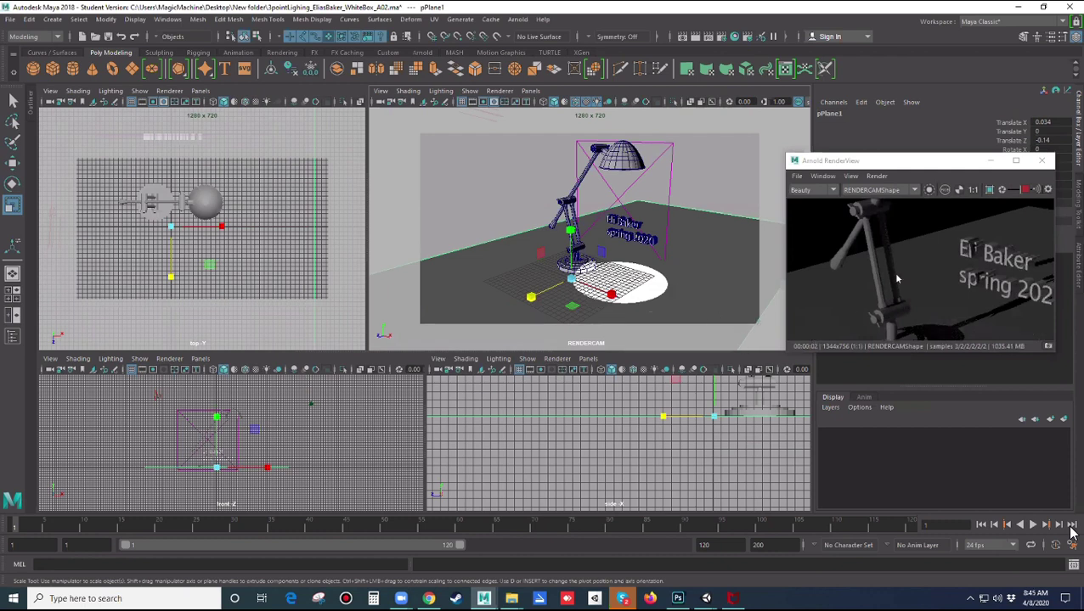
# - Set the Arnold RenderView test resolution to Fit Window Size, enlarge its window slightly and place it clear of the RENDERCAM pane
pyautogui.click(851, 176)
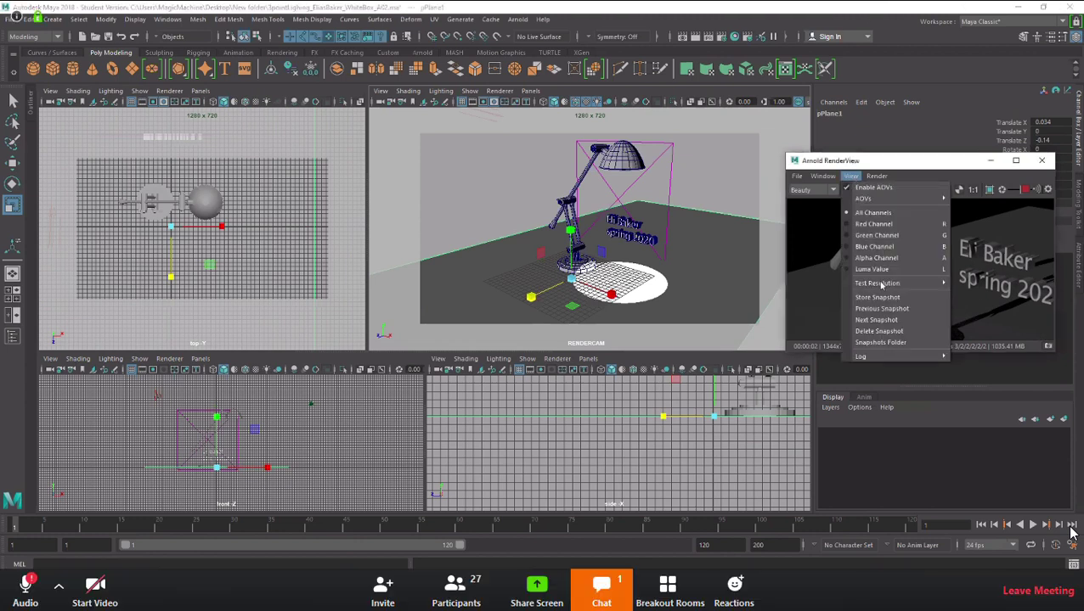
pyautogui.moveTo(880, 285)
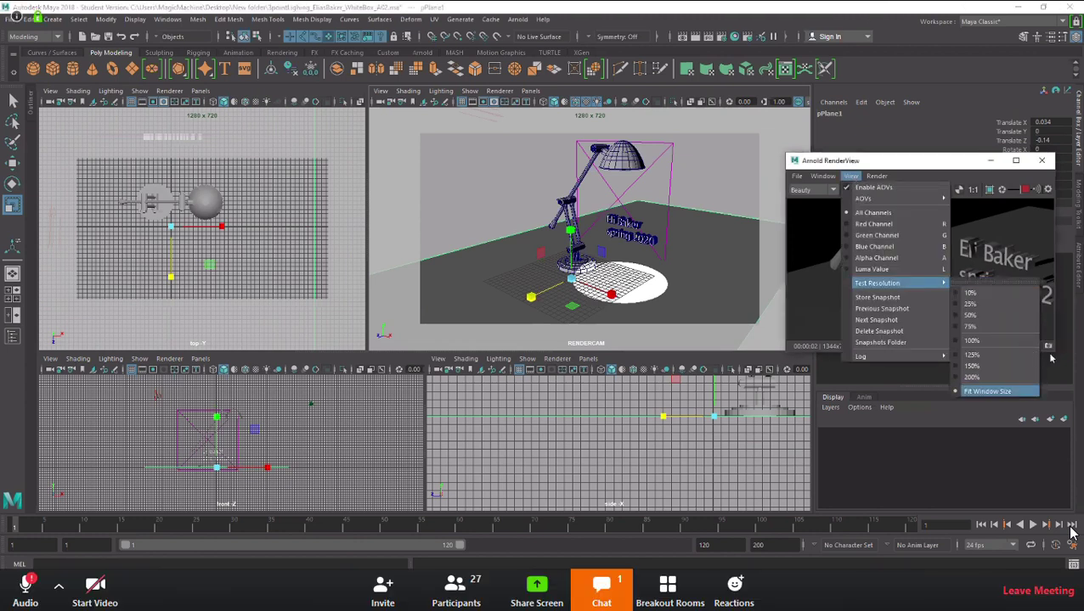
pyautogui.click(987, 391)
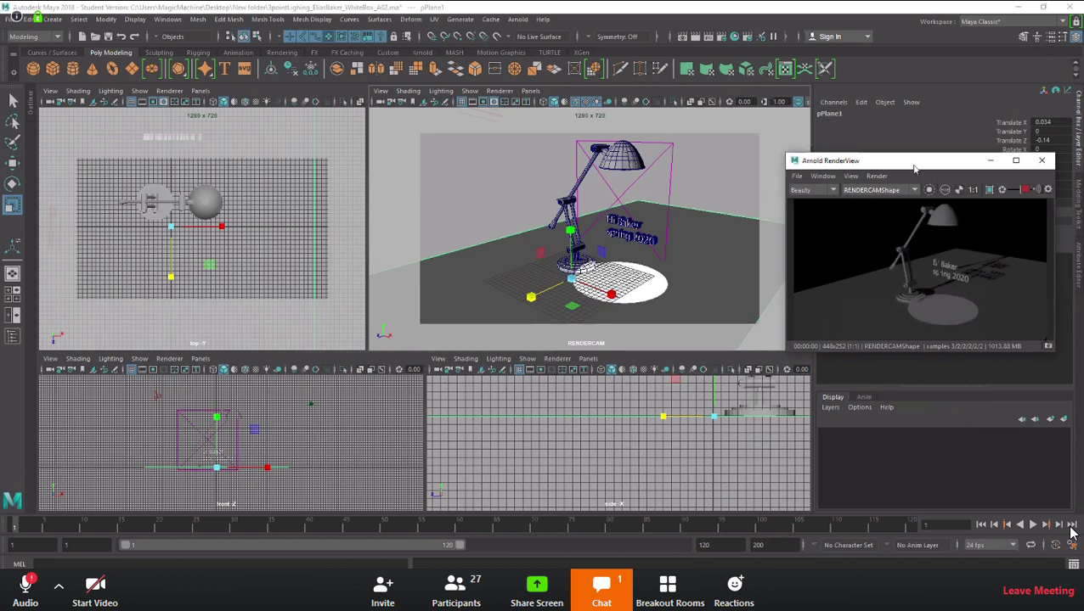
pyautogui.moveTo(951, 160); pyautogui.dragTo(231, 137)
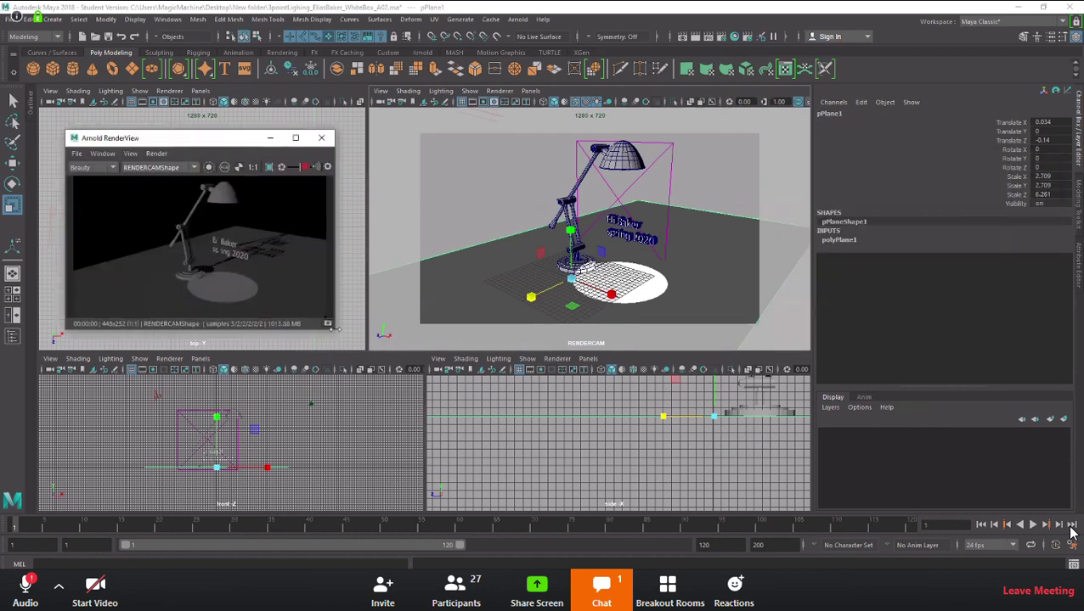
pyautogui.moveTo(334, 330); pyautogui.dragTo(355, 346)
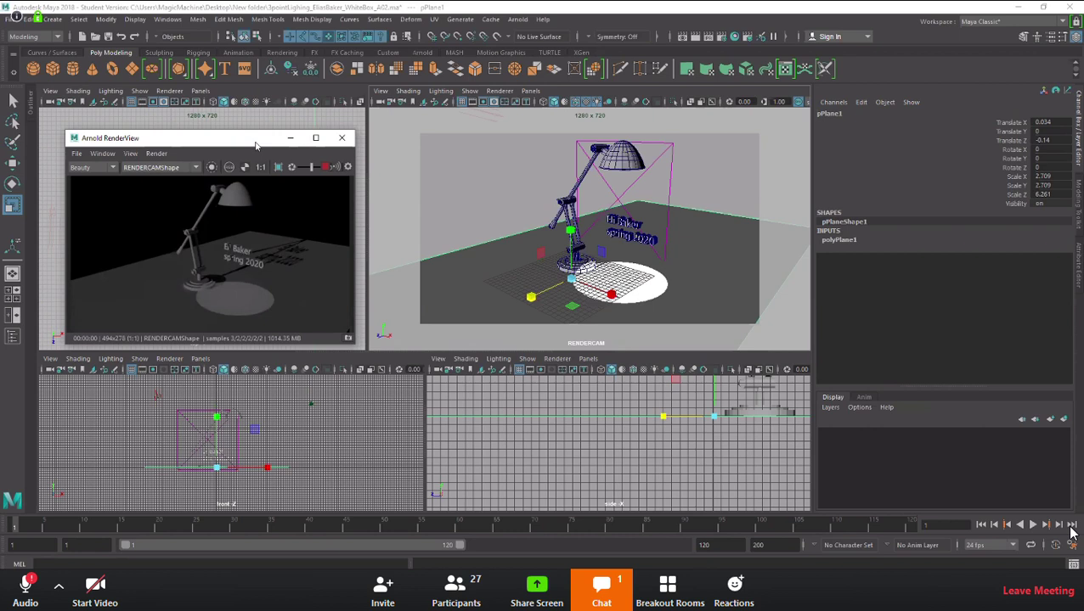
pyautogui.moveTo(220, 142); pyautogui.dragTo(907, 305)
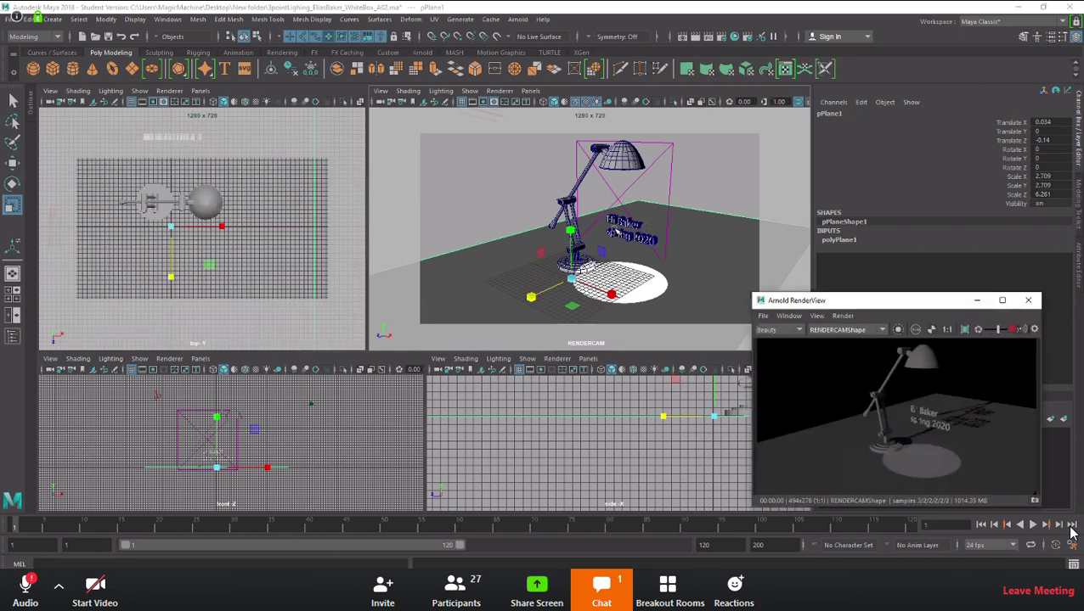
# - Display the RENDERCAM pane in wireframe and scale the spotlight inside the lampshade up uniformly to about 6.07
pyautogui.click(618, 223)
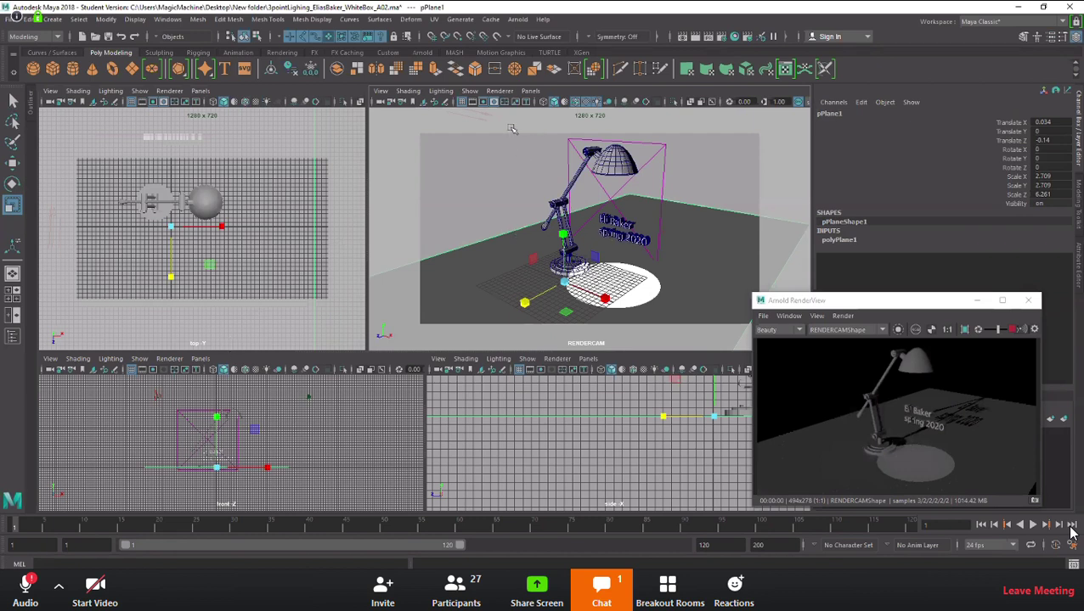
pyautogui.press('4')
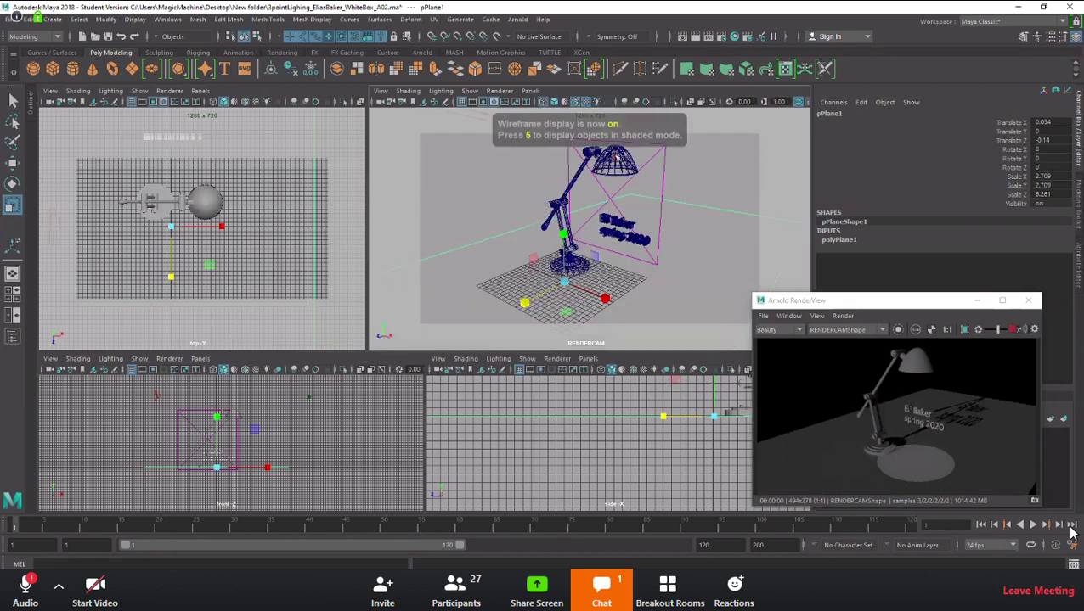
pyautogui.click(613, 158)
pyautogui.click(687, 161)
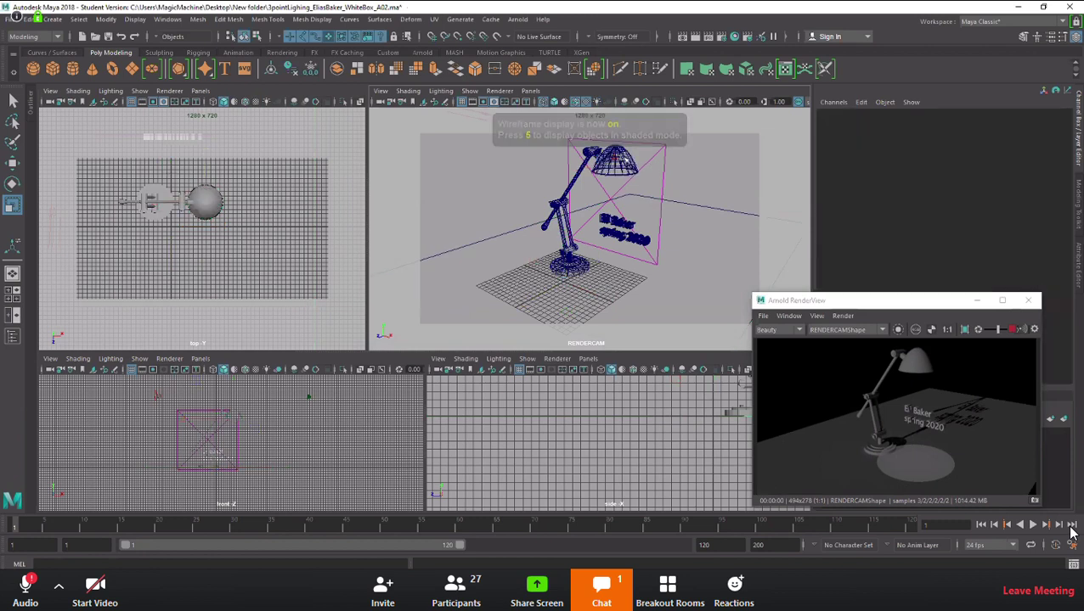
pyautogui.click(615, 160)
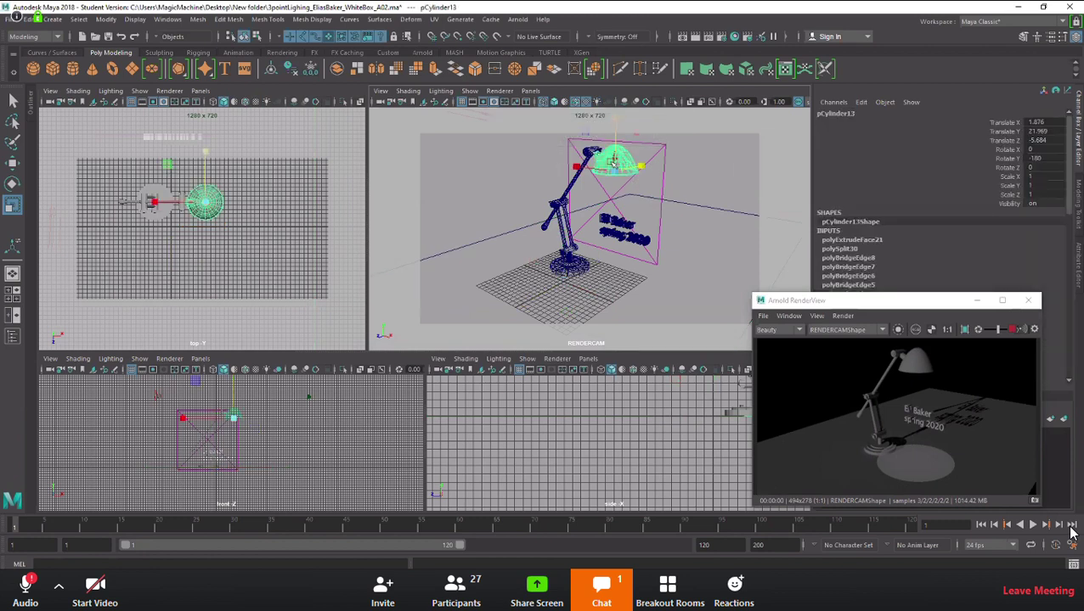
pyautogui.click(697, 161)
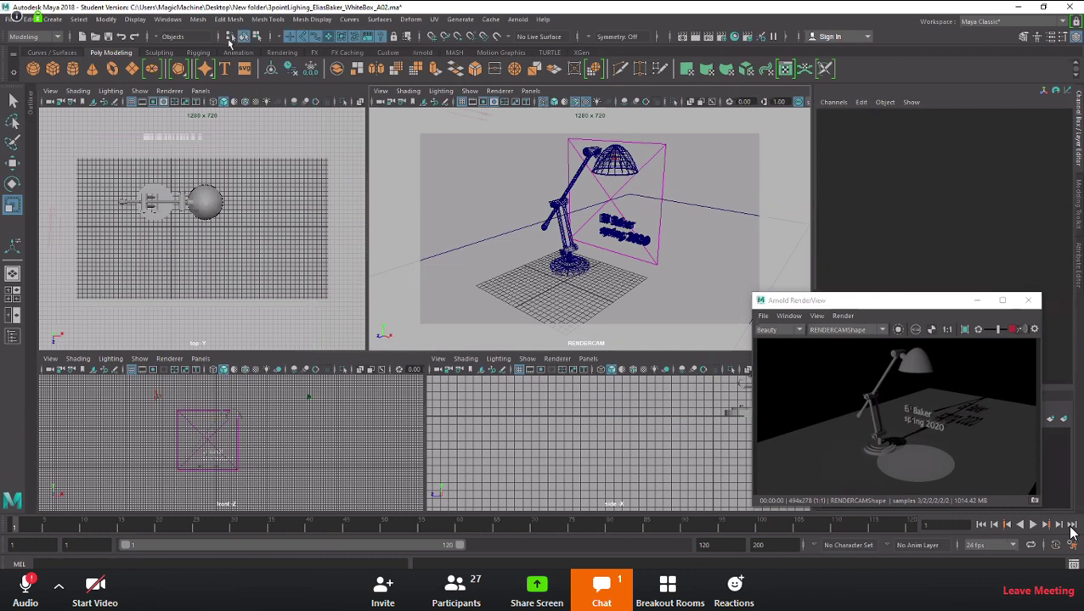
pyautogui.click(270, 38)
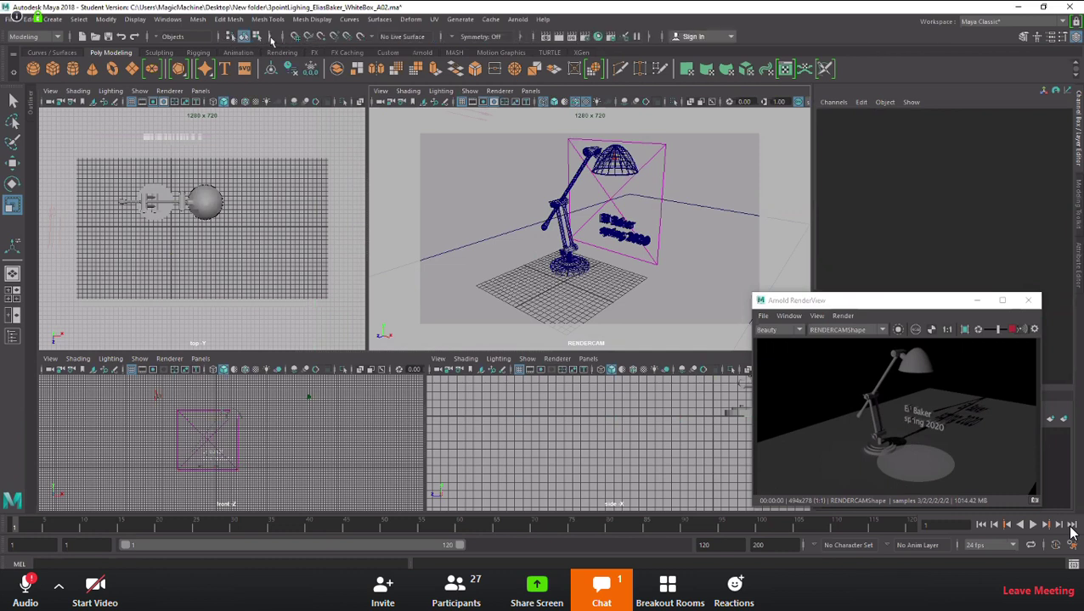
pyautogui.click(270, 38)
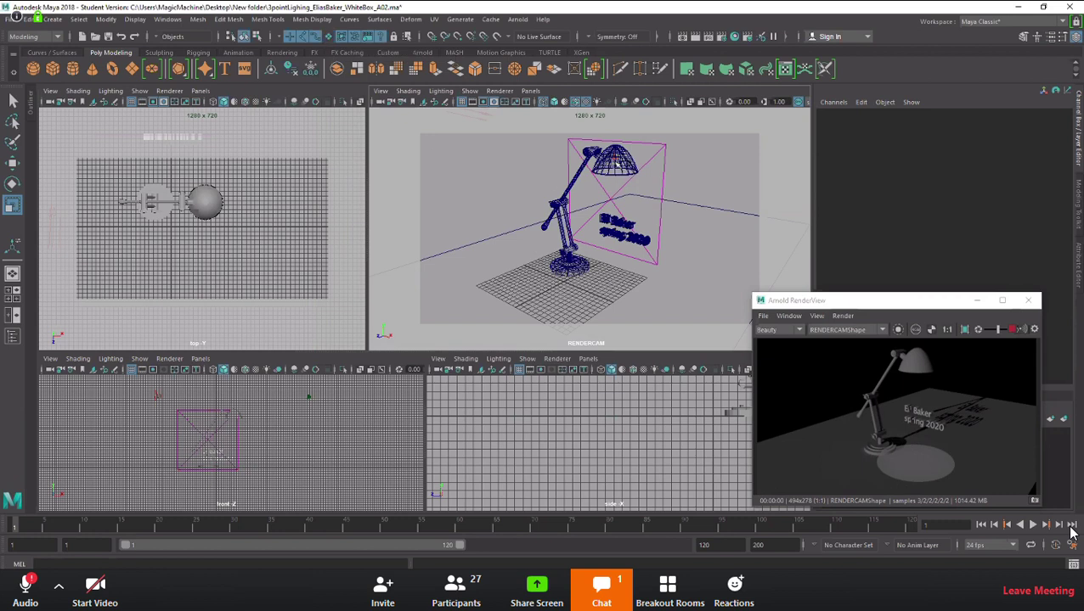
pyautogui.click(616, 158)
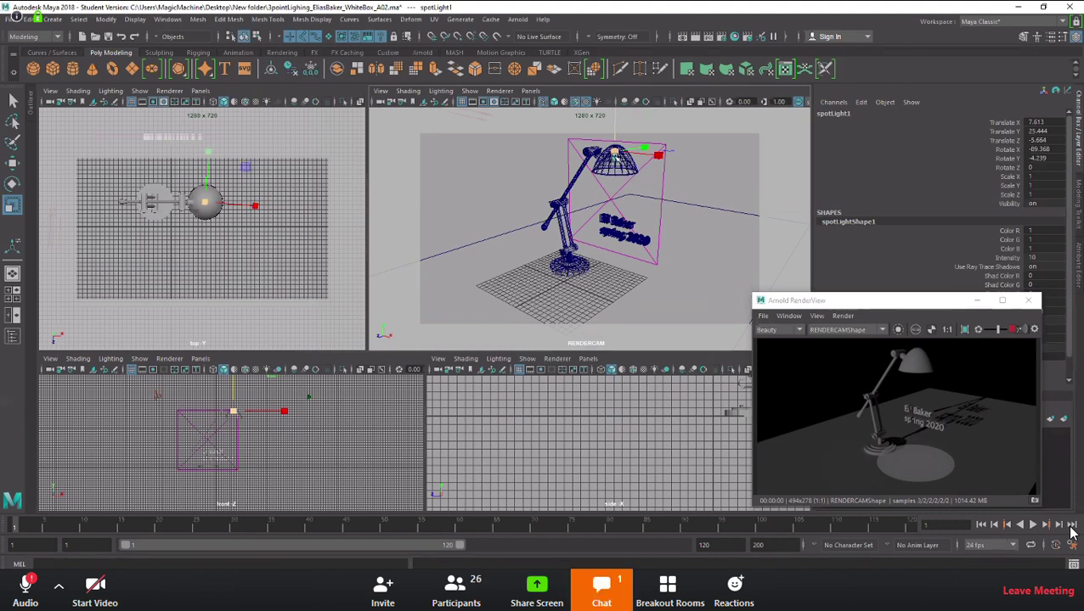
pyautogui.moveTo(614, 152); pyautogui.dragTo(674, 193)
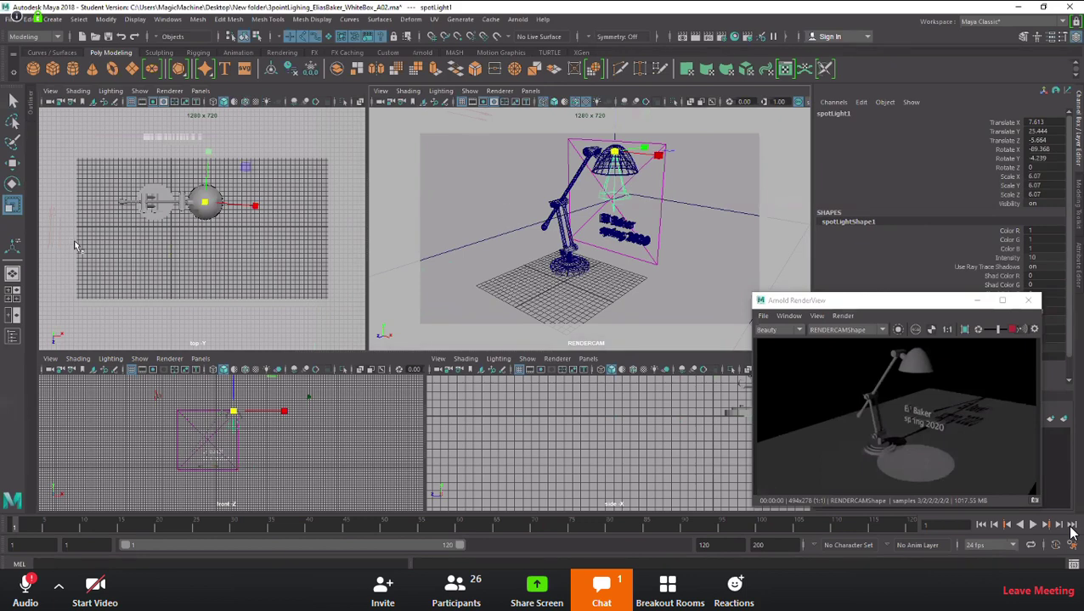
# - Change to a two-pane layout and show the Outliner in place of the front view
pyautogui.click(13, 312)
pyautogui.click(200, 91)
pyautogui.moveTo(219, 149)
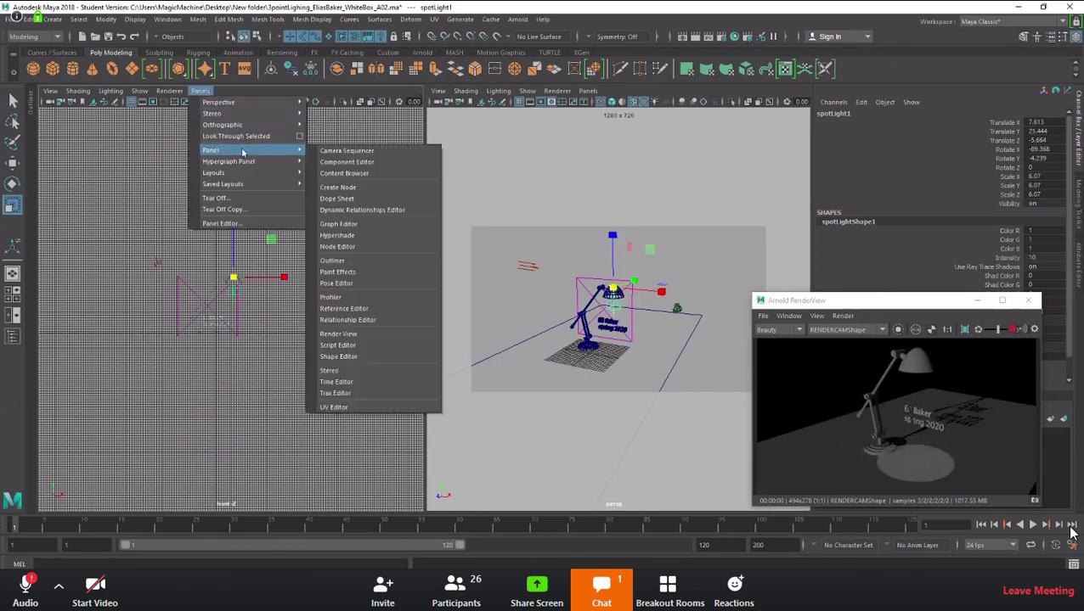
pyautogui.click(334, 260)
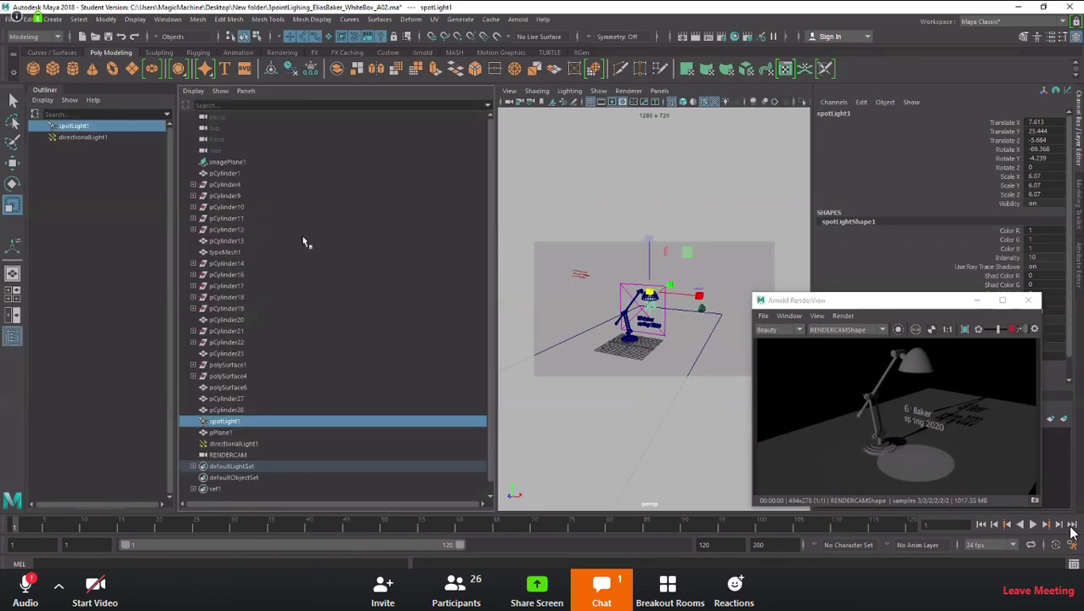
# - Select directionalLight1 and spotLight1 alternately in the Outliner to locate each light in the scene, ending on pCylinder28
pyautogui.click(229, 445)
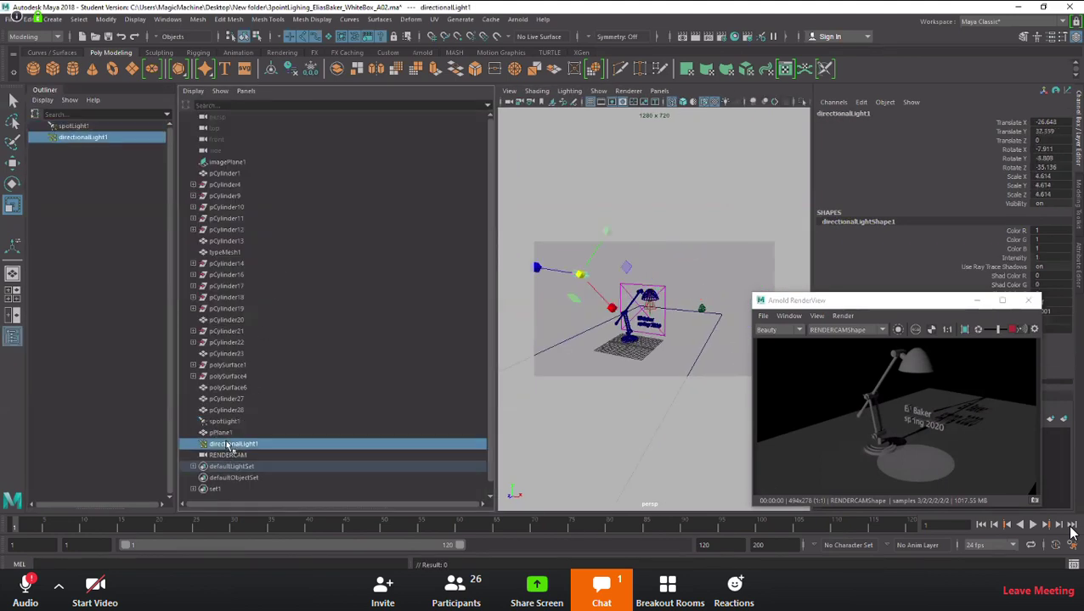
pyautogui.click(237, 423)
pyautogui.click(233, 445)
pyautogui.click(239, 423)
pyautogui.click(233, 444)
pyautogui.click(241, 411)
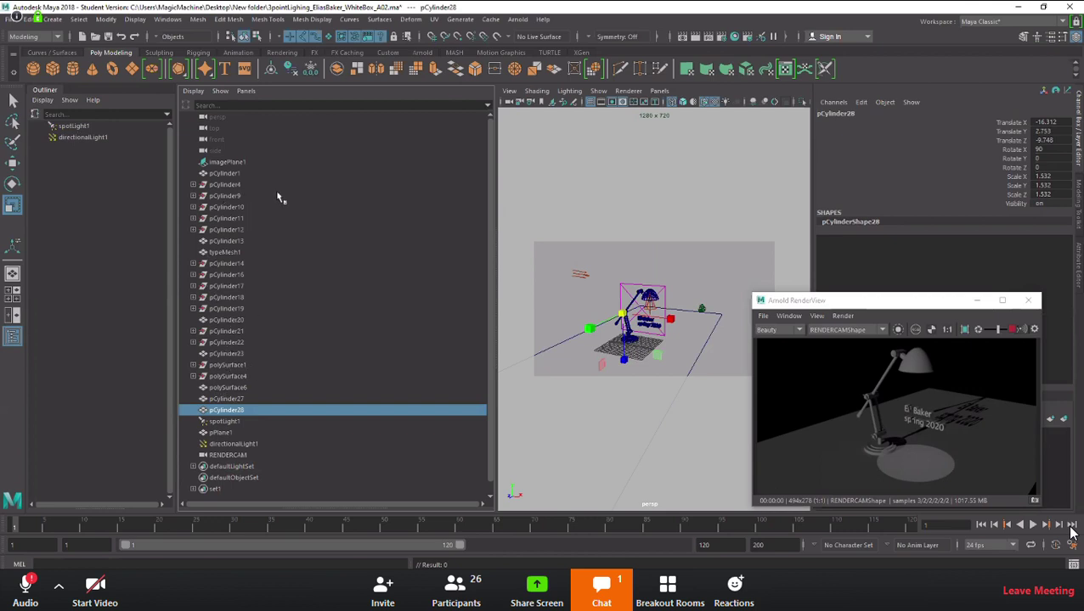
# - Filter the Outliner to show only lights and restore the four-pane viewport layout
pyautogui.click(221, 91)
pyautogui.moveTo(280, 111)
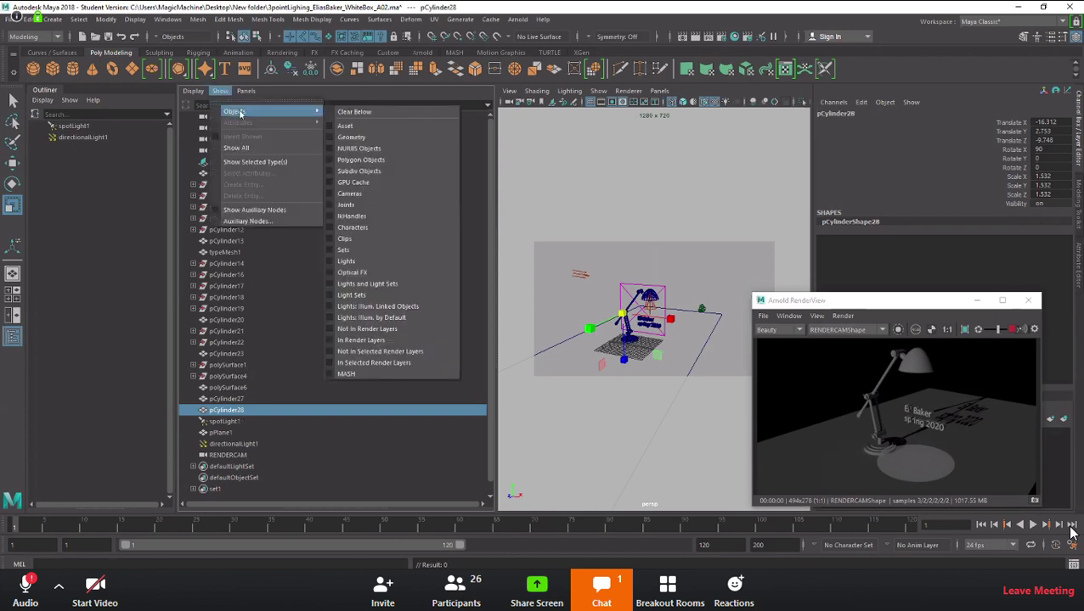
pyautogui.click(333, 263)
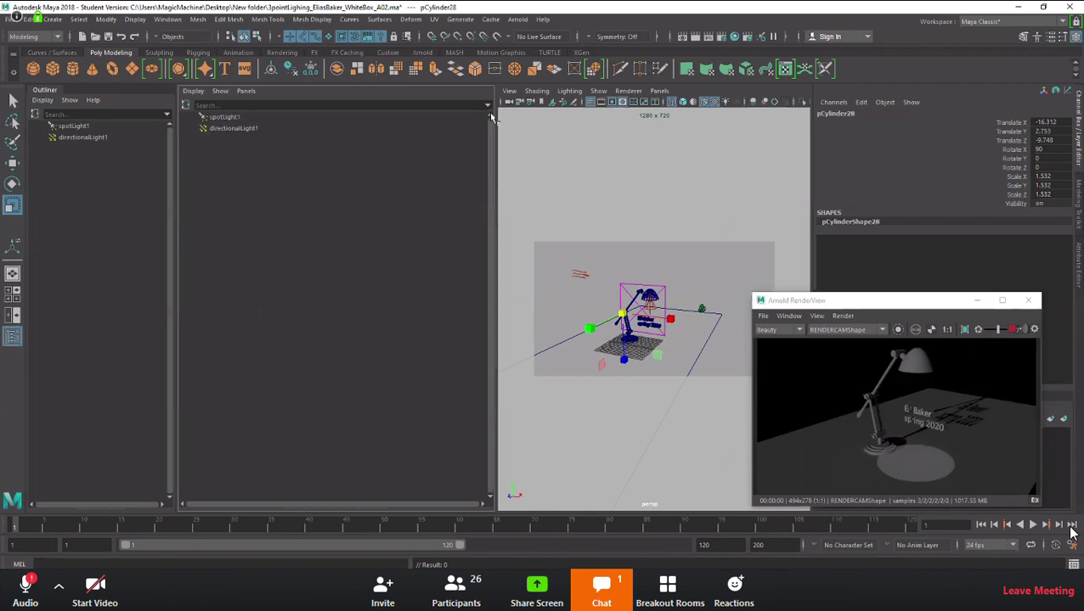
pyautogui.moveTo(492, 117); pyautogui.dragTo(30, 170)
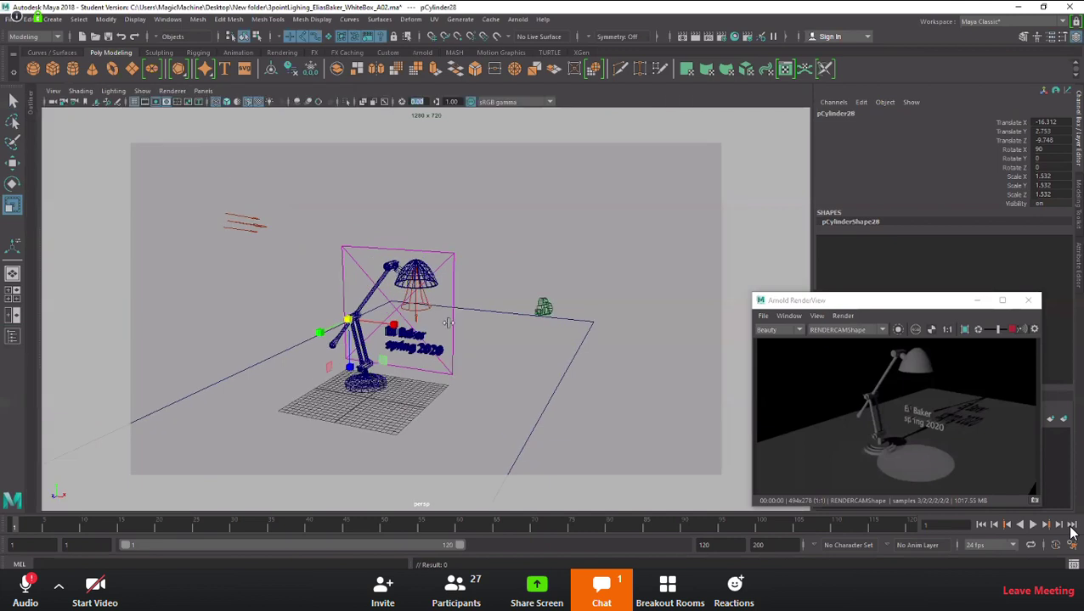
pyautogui.click(12, 294)
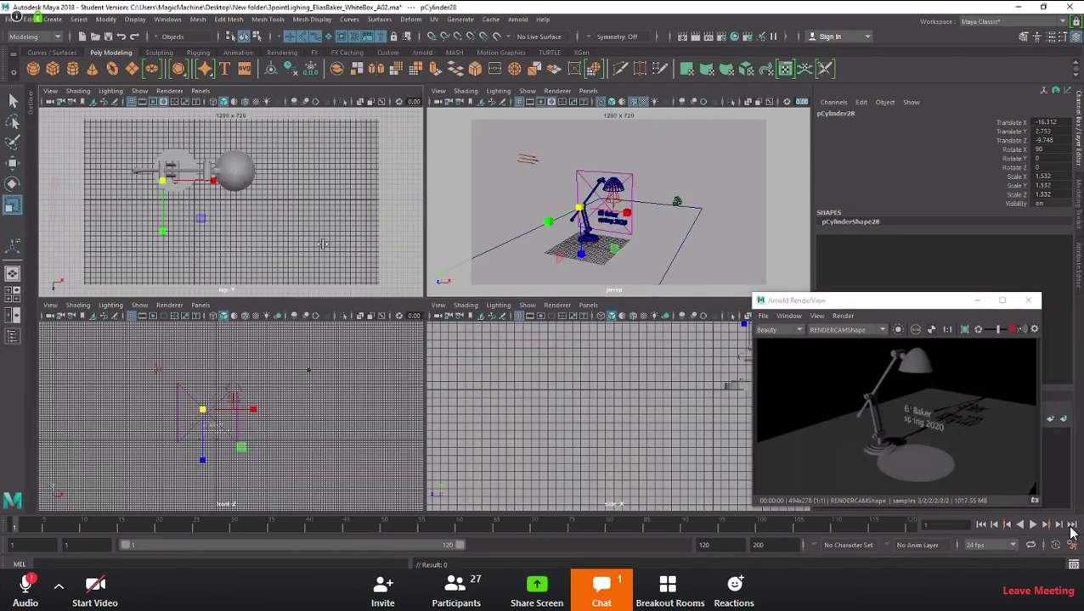
# - Select directionalLight1, move the render preview clear of its shape attributes, and lower the light's Intensity to 0
pyautogui.click(531, 161)
pyautogui.click(868, 304)
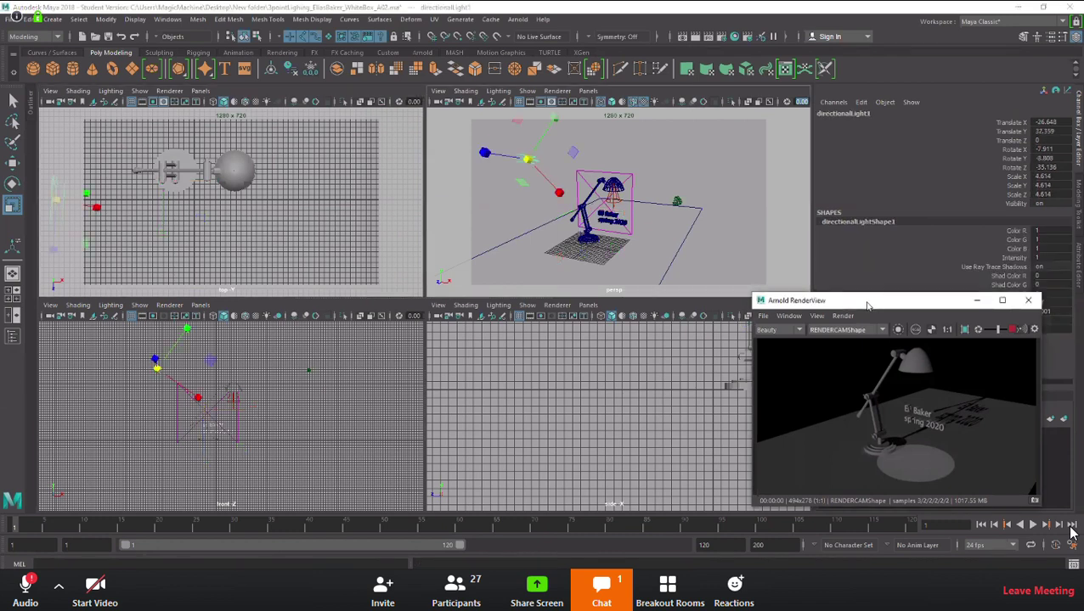
pyautogui.moveTo(868, 304); pyautogui.dragTo(746, 310)
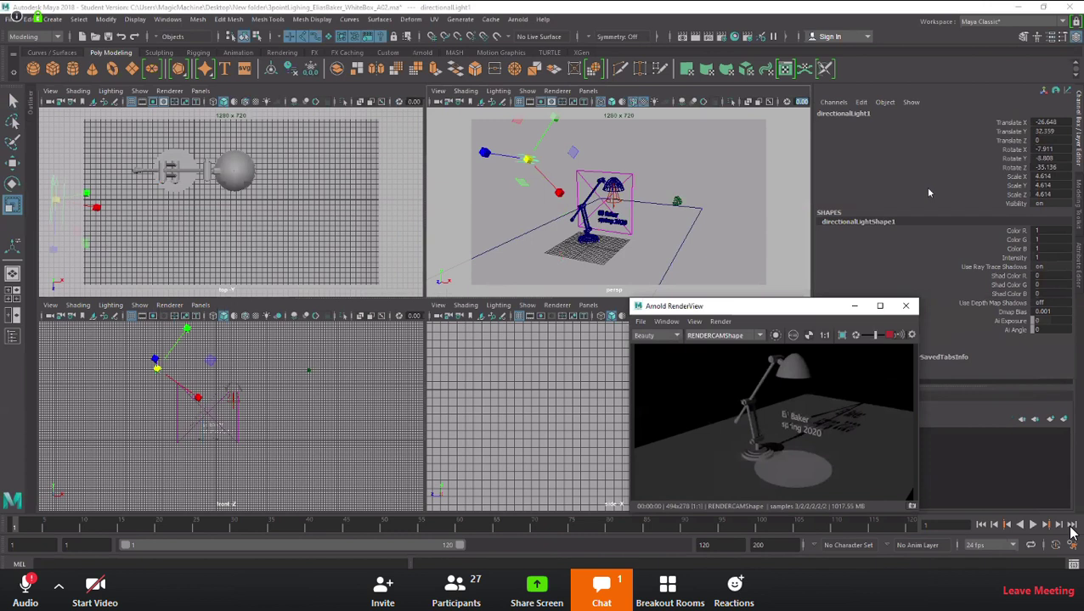
pyautogui.click(960, 207)
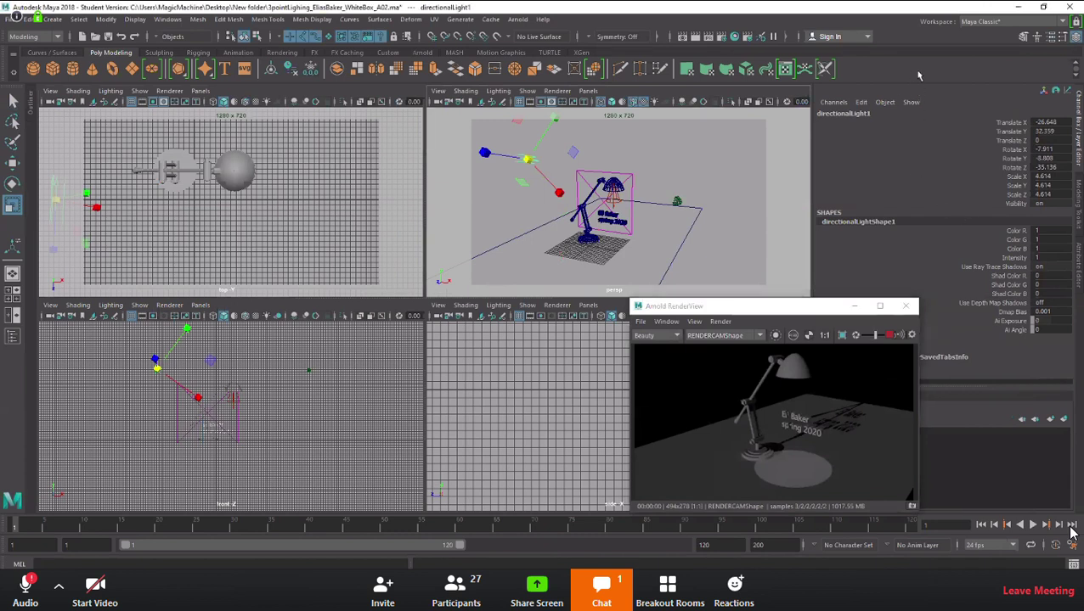
pyautogui.hotkey('ctrl', 'a')
pyautogui.hotkey('ctrl', 'a')
pyautogui.click(1014, 258)
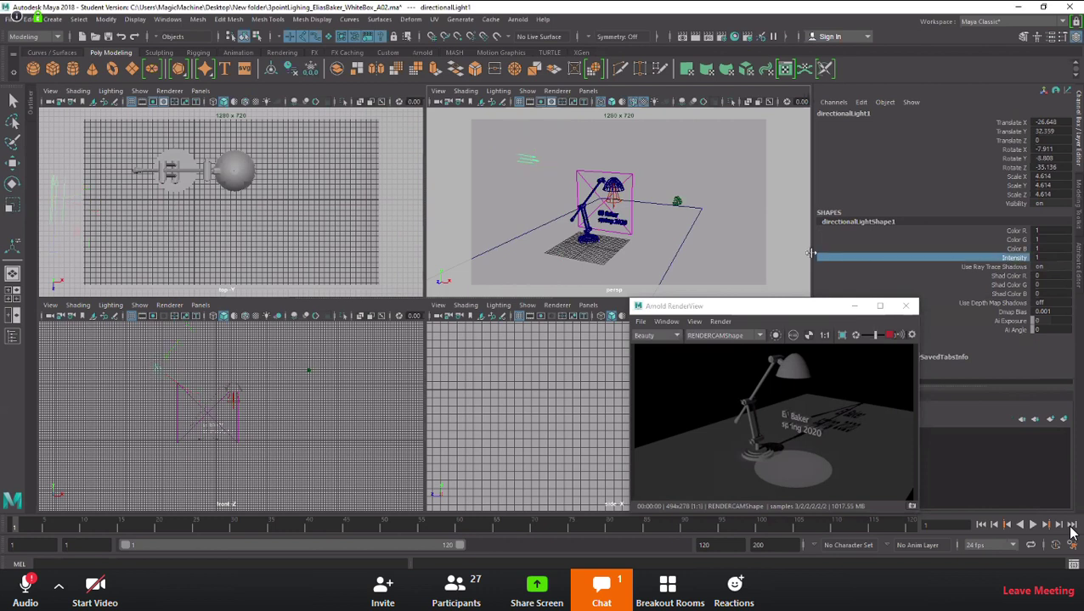
pyautogui.moveTo(791, 254); pyautogui.dragTo(729, 251, button='middle')
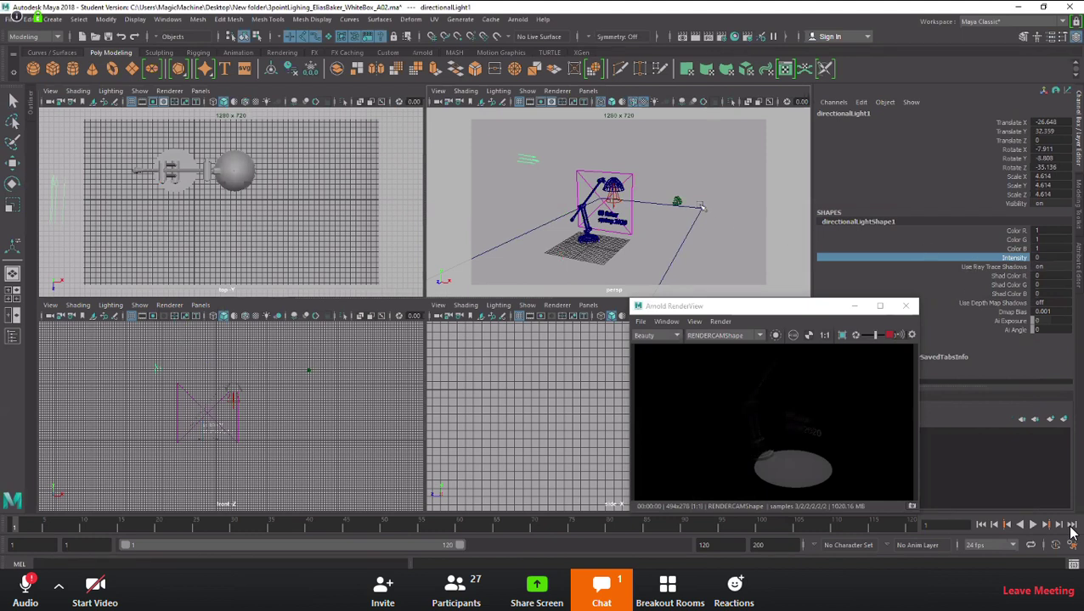
# - Select the spotlight inside the lampshade, show its spotLightShape1 attributes, and move the render preview away from them
pyautogui.click(620, 200)
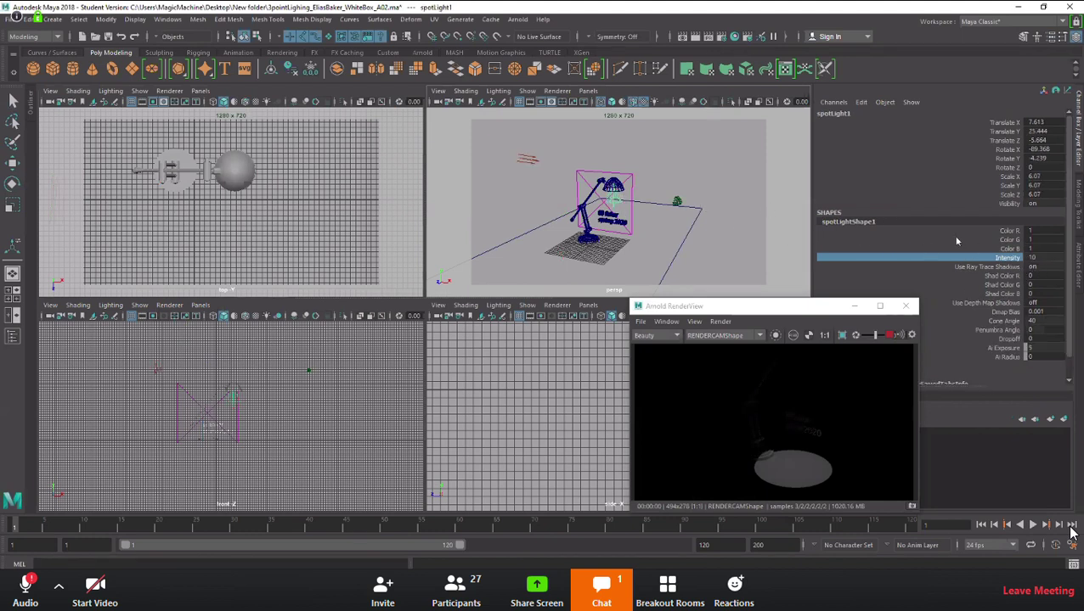
pyautogui.hotkey('ctrl', 'a')
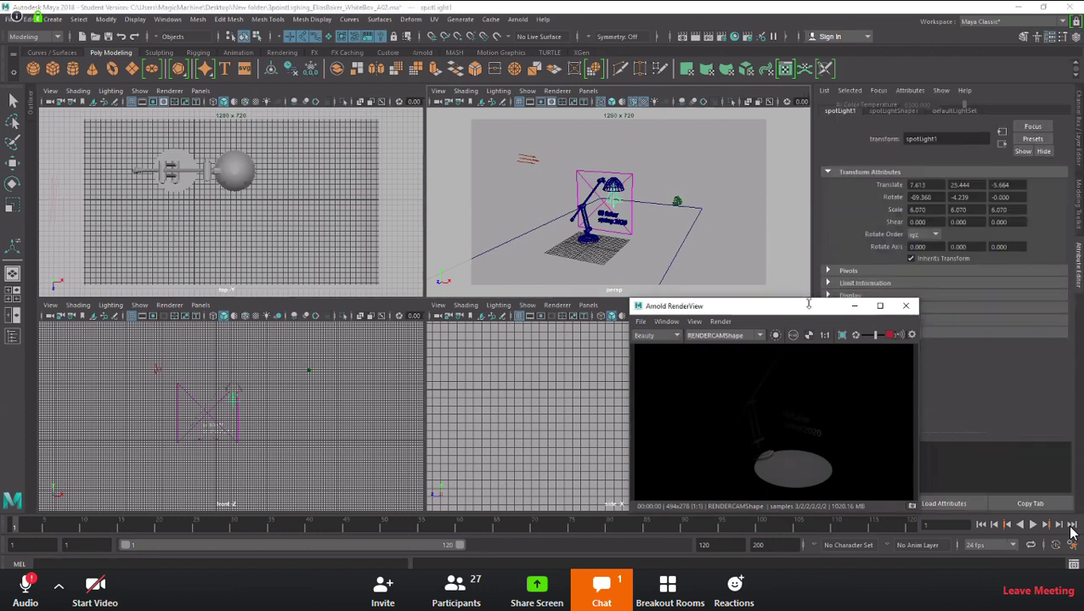
pyautogui.moveTo(779, 308); pyautogui.dragTo(311, 203)
pyautogui.click(886, 117)
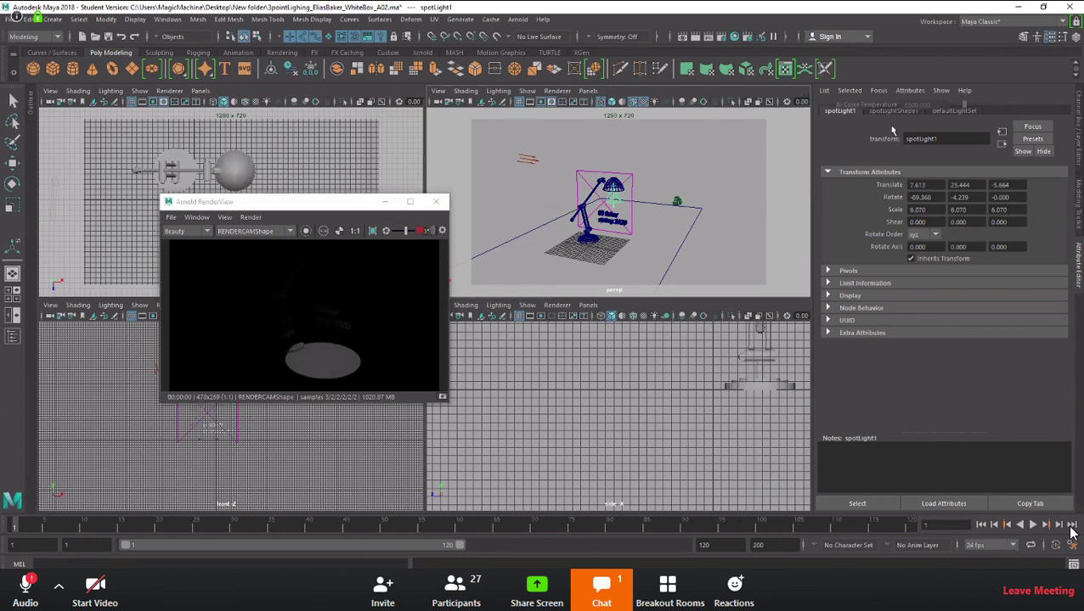
pyautogui.click(891, 114)
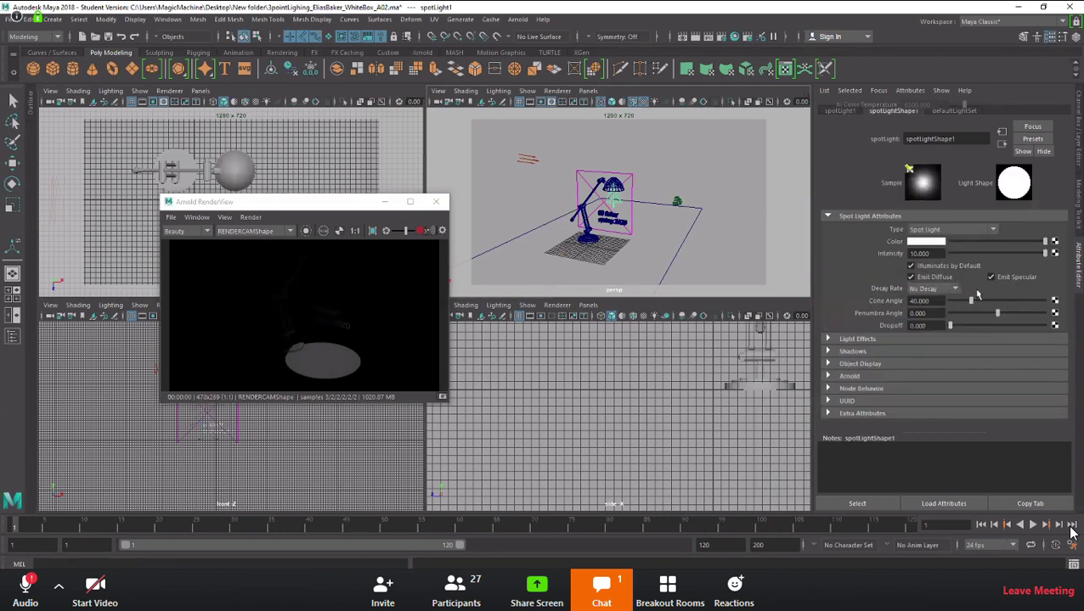
# - Widen the spotlight's Cone Angle to about 91.06 and soften its edge with a Penumbra Angle of about 4.58, enlarging the render preview slightly
pyautogui.moveTo(974, 304); pyautogui.dragTo(998, 303)
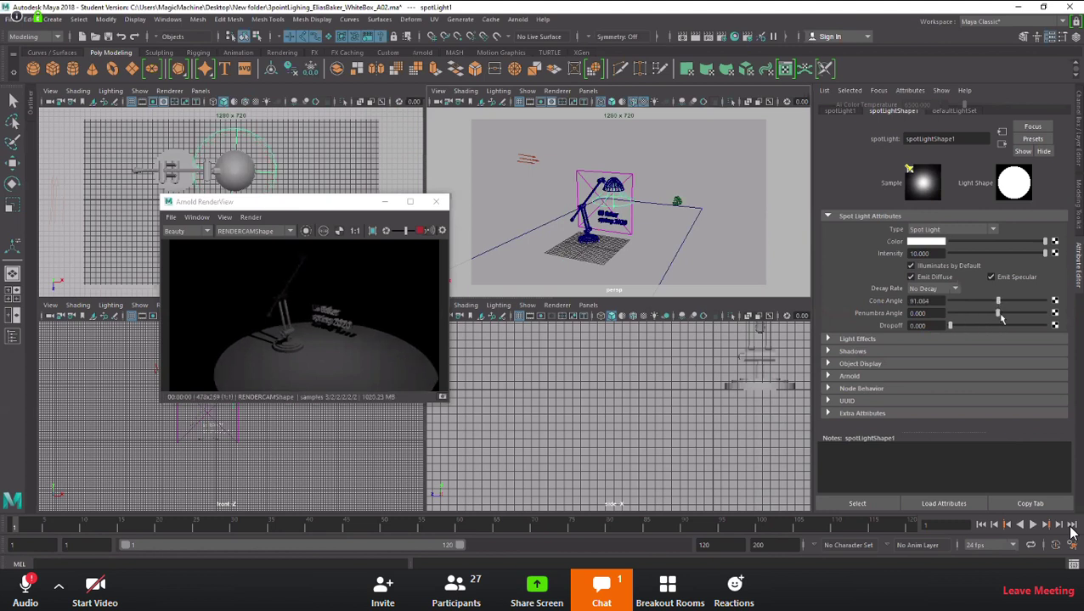
pyautogui.moveTo(1001, 317); pyautogui.dragTo(1021, 316)
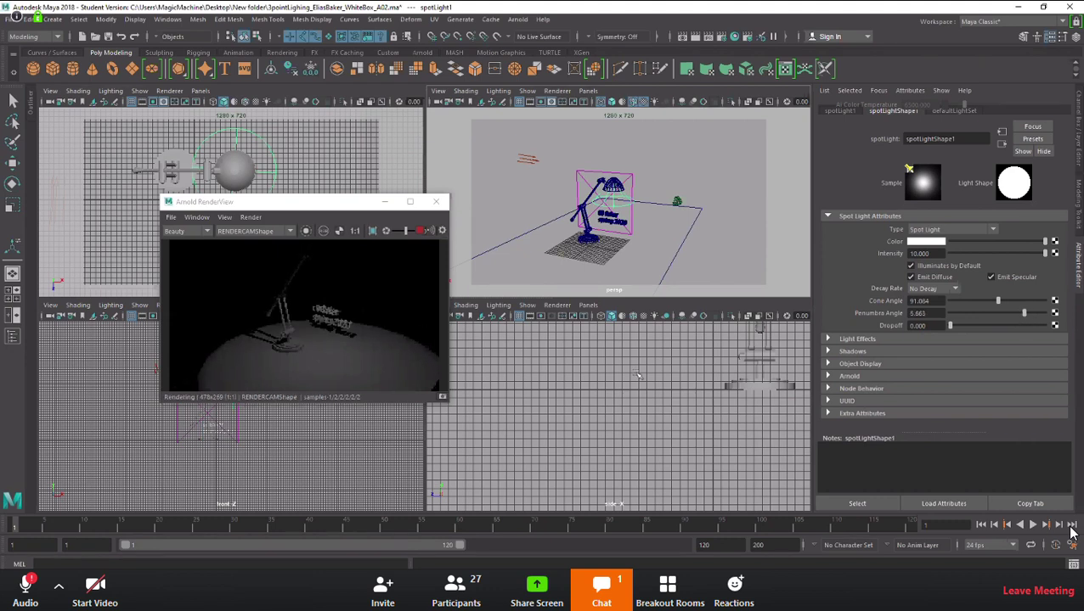
pyautogui.moveTo(453, 406); pyautogui.dragTo(468, 413)
pyautogui.moveTo(1023, 314)
pyautogui.mouseDown()
pyautogui.moveTo(1007, 314)
pyautogui.moveTo(1020, 314)
pyautogui.mouseUp()
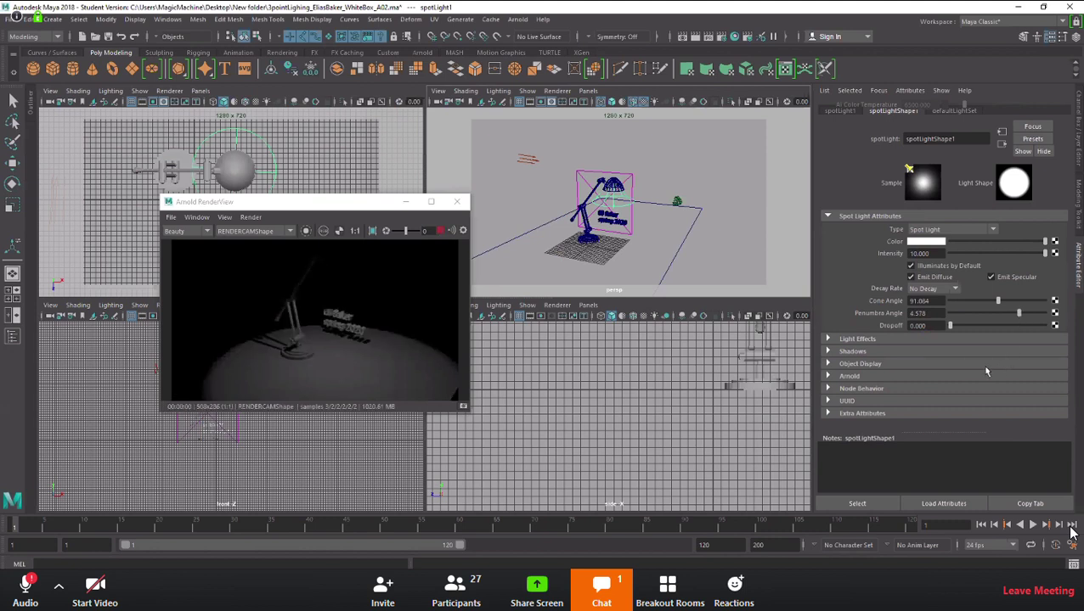
# - Set the spotlight's Intensity to 50
pyautogui.doubleClick(924, 253)
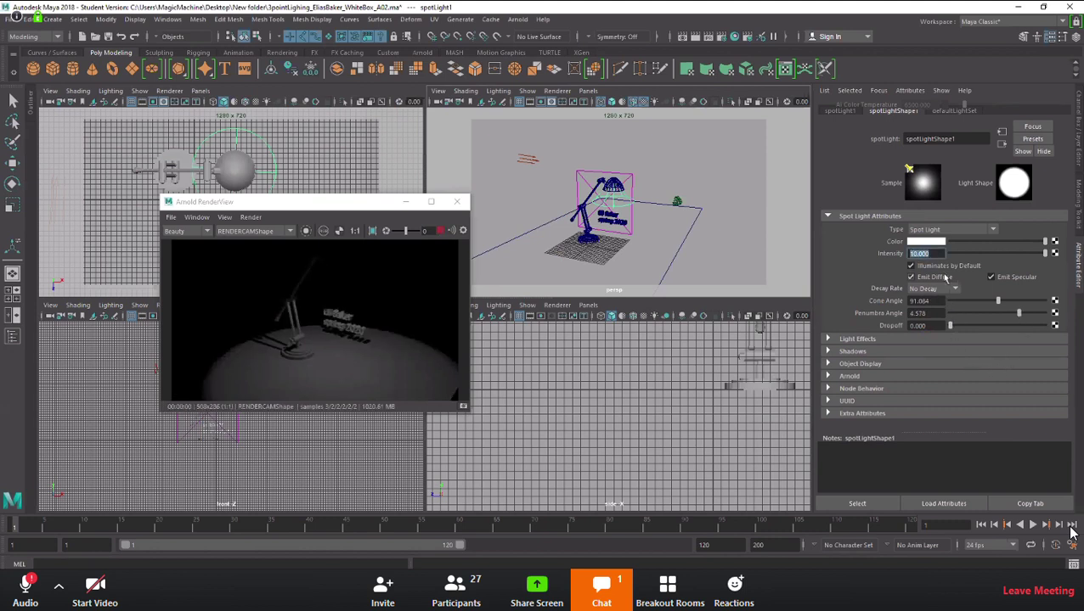
pyautogui.write('50')
pyautogui.press('Return')
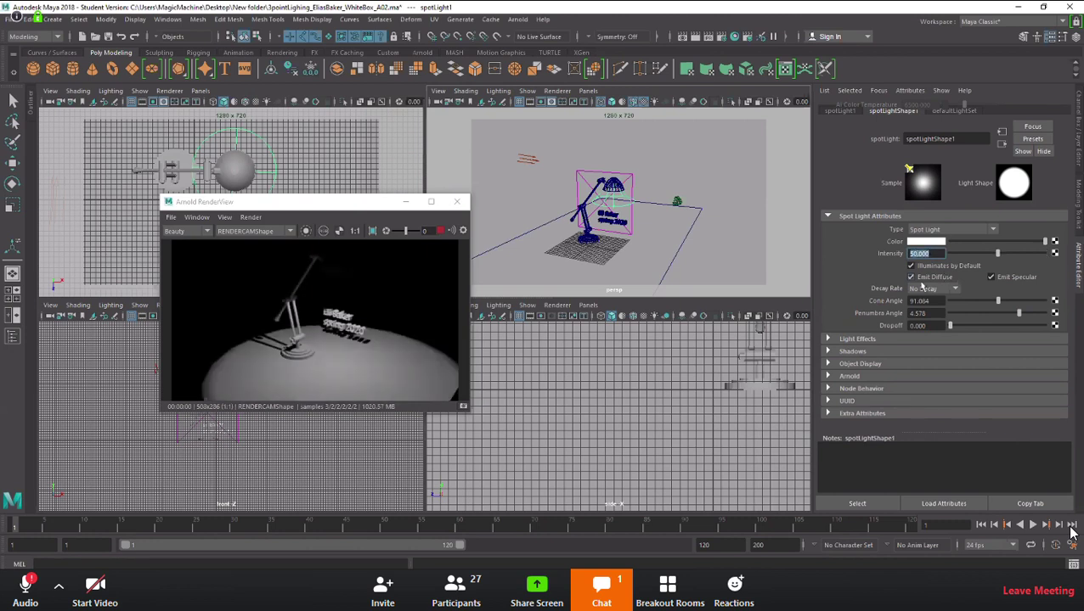
# - Expand the spotlight's Arnold attributes and lower its Exposure to about 0.5
pyautogui.doubleClick(911, 253)
pyautogui.click(829, 377)
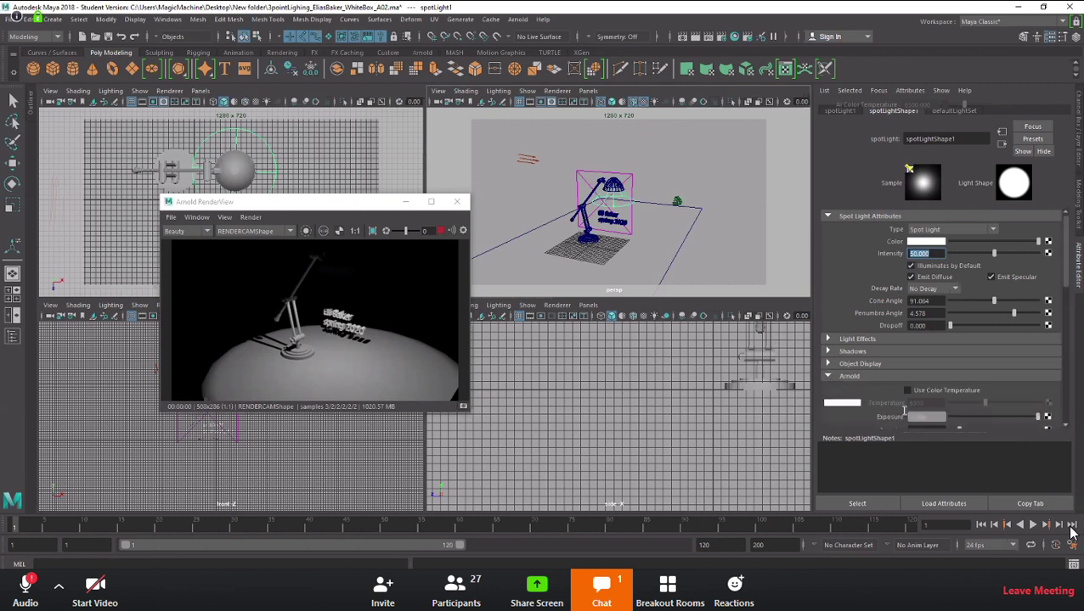
pyautogui.scroll(-2, 904, 411)
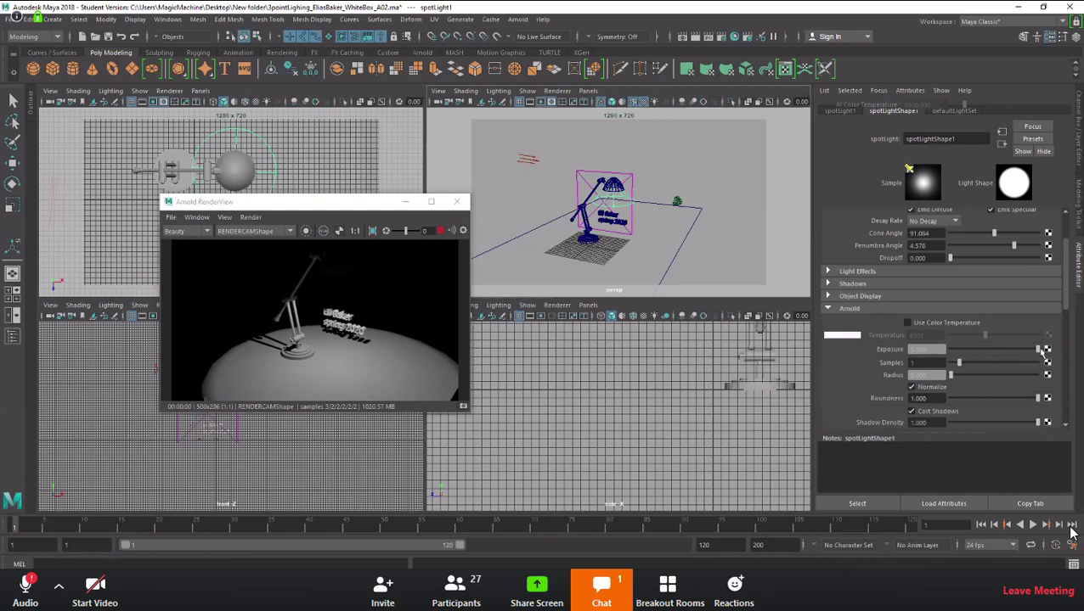
pyautogui.moveTo(1033, 354); pyautogui.dragTo(995, 355)
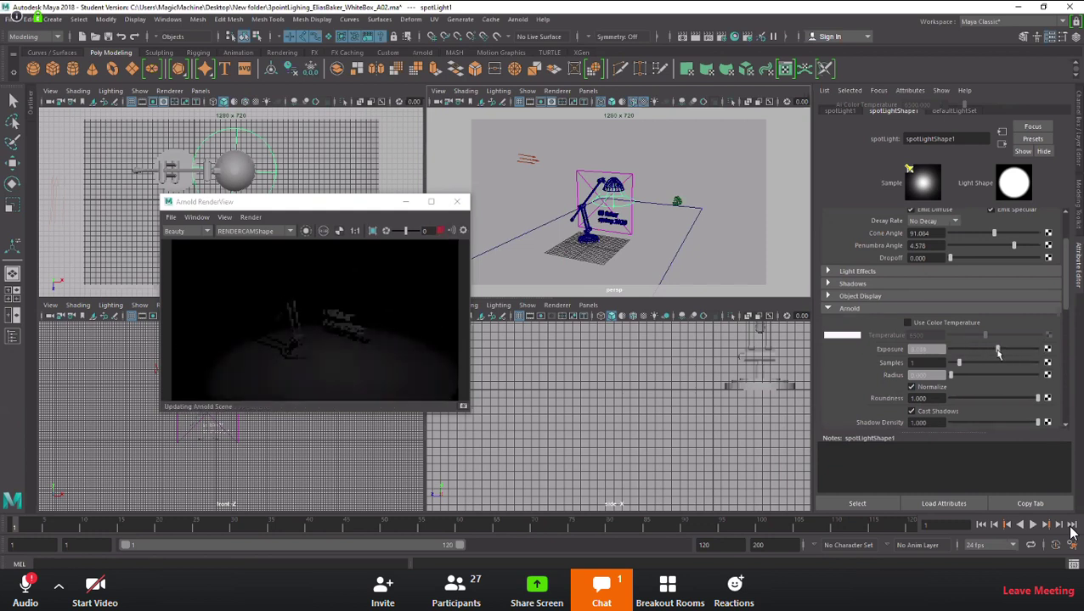
# - Set the spotlight's Intensity to 1000 to try compensating for the lowered exposure
pyautogui.scroll(3, 928, 247)
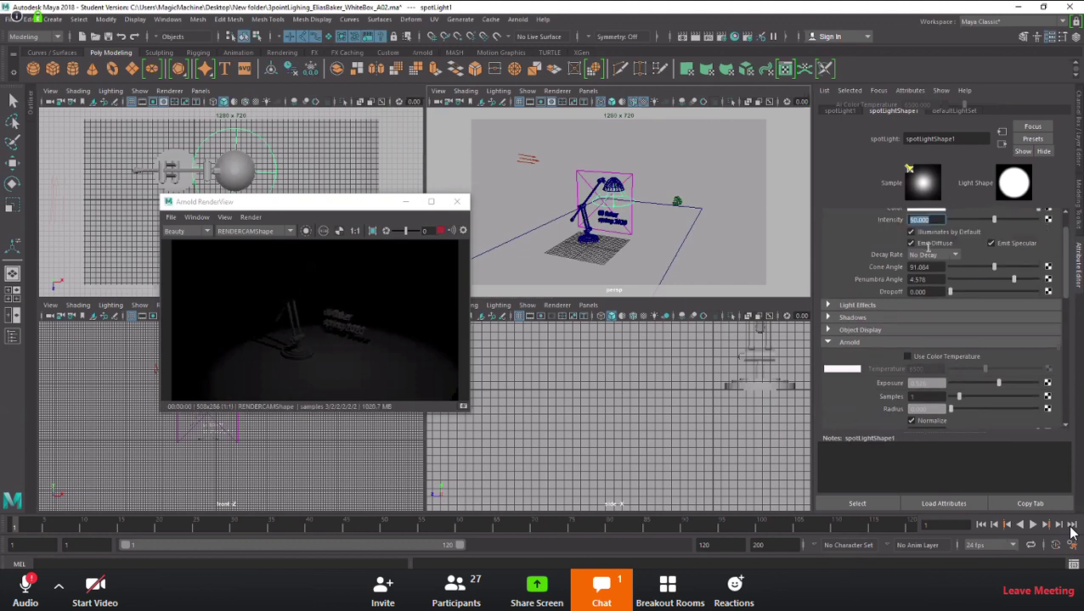
pyautogui.doubleClick(918, 254)
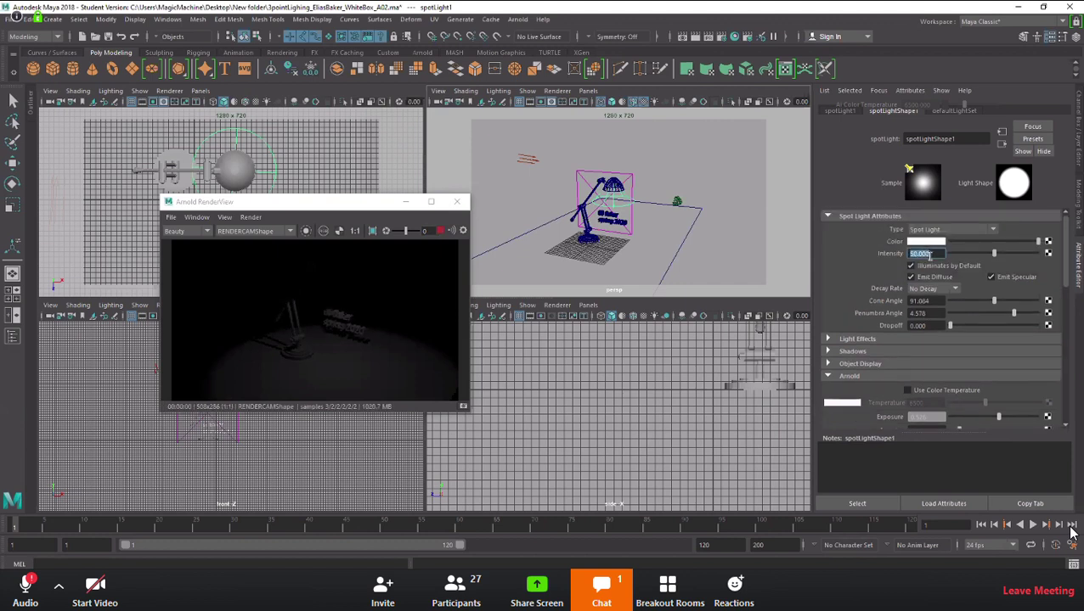
pyautogui.doubleClick(929, 255)
pyautogui.click(930, 254)
pyautogui.moveTo(930, 254); pyautogui.dragTo(908, 259)
pyautogui.write('1')
pyautogui.press('Return')
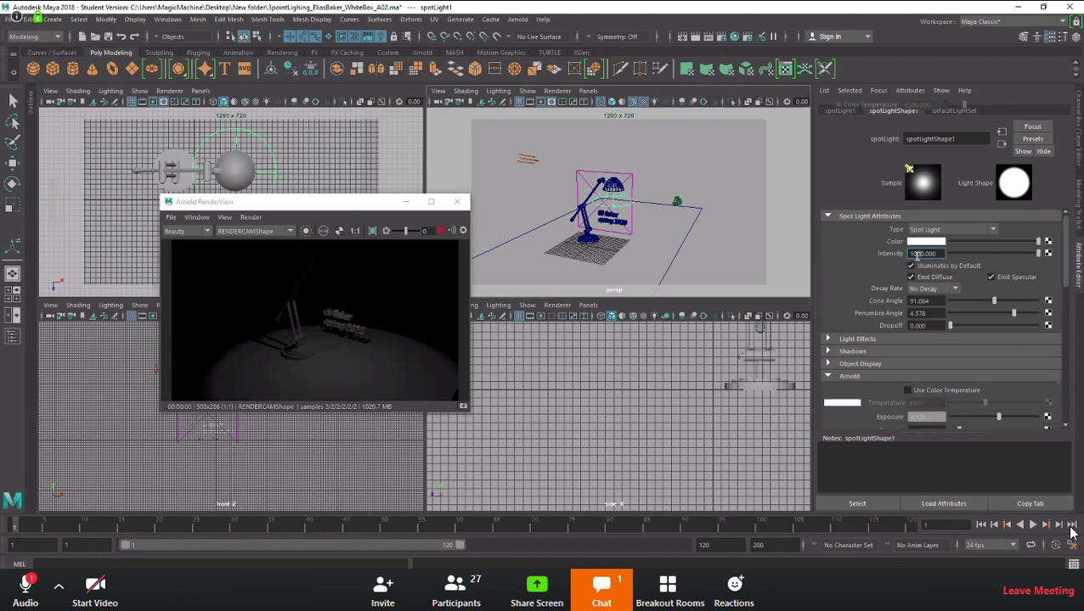
pyautogui.press('Return')
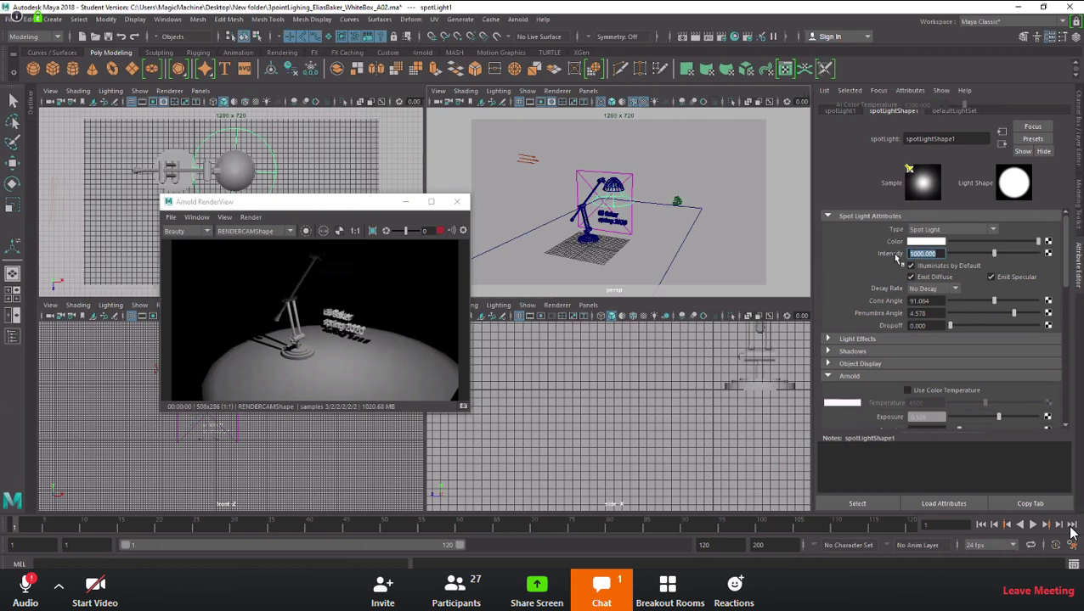
# - Set the spotlight's Intensity to 100 and raise its Arnold Exposure
pyautogui.write('1')
pyautogui.press('Return')
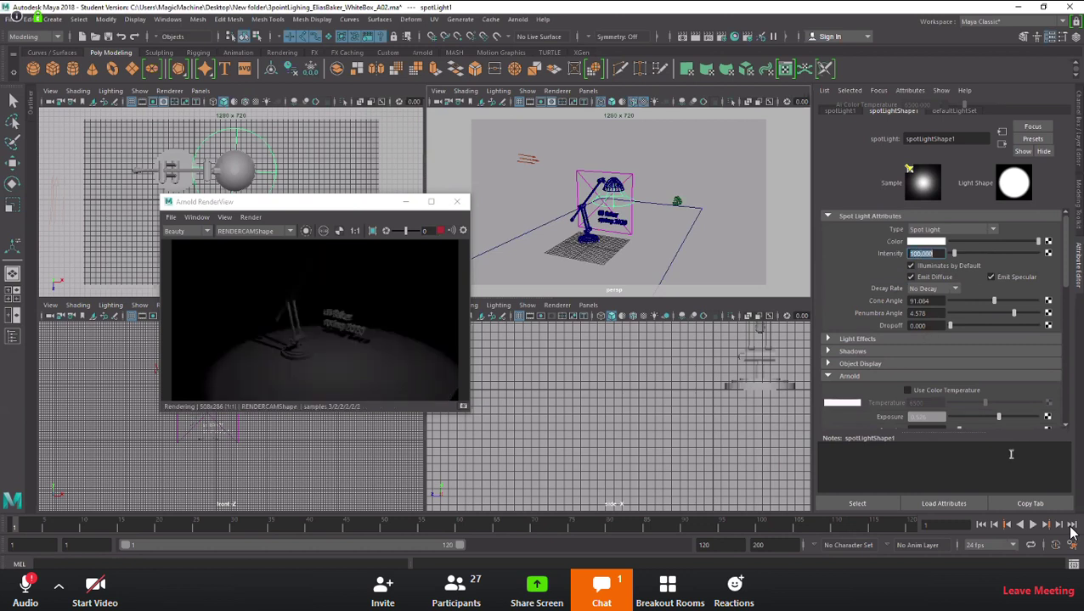
pyautogui.moveTo(1000, 417); pyautogui.dragTo(1019, 416)
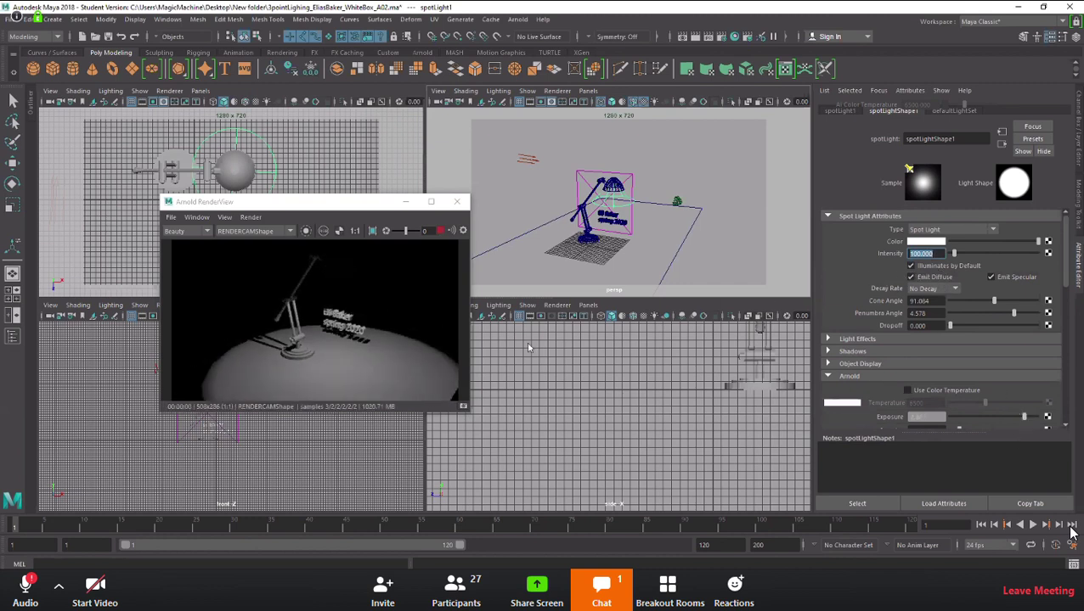
# - Set the spotlight's Intensity to 200
pyautogui.click(917, 254)
pyautogui.moveTo(915, 255); pyautogui.dragTo(898, 254)
pyautogui.press('Return')
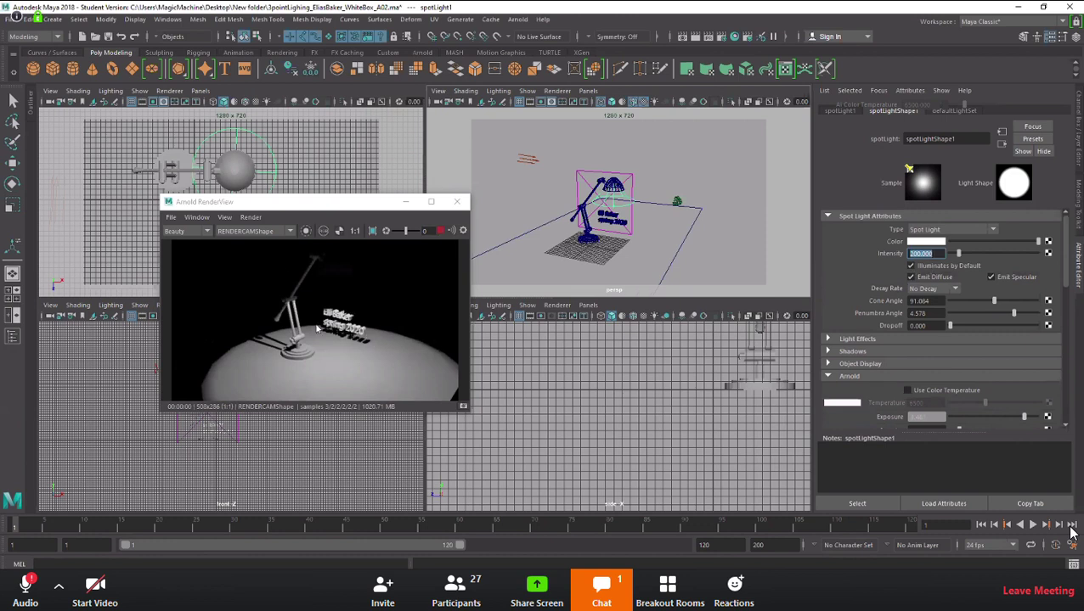
# - Enlarge the Arnold render preview window to check the spotlight's effect on the lamp and text
pyautogui.click(292, 207)
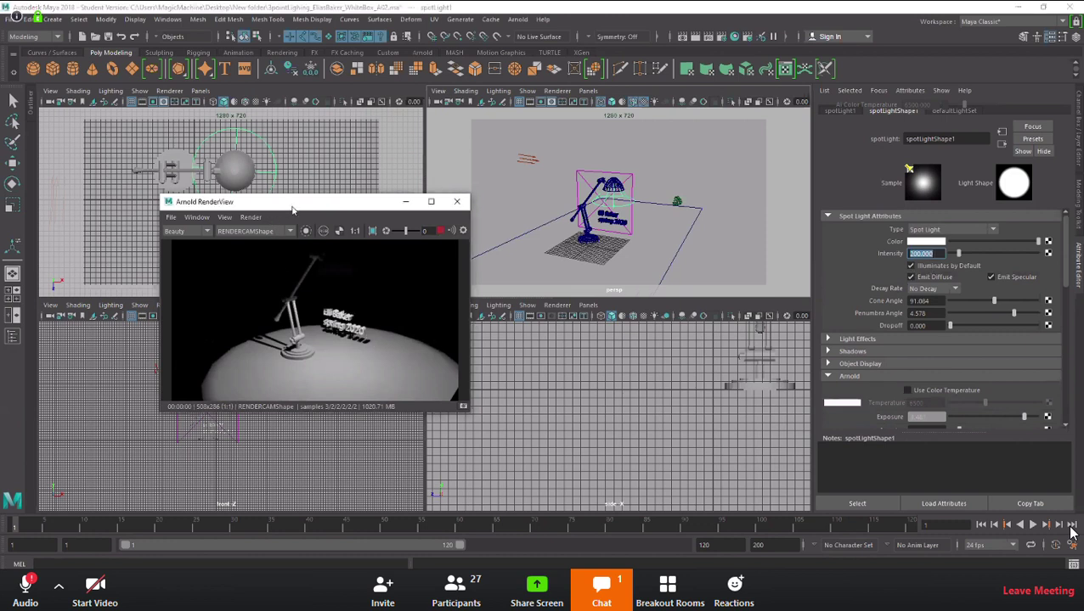
pyautogui.moveTo(491, 439); pyautogui.dragTo(533, 460)
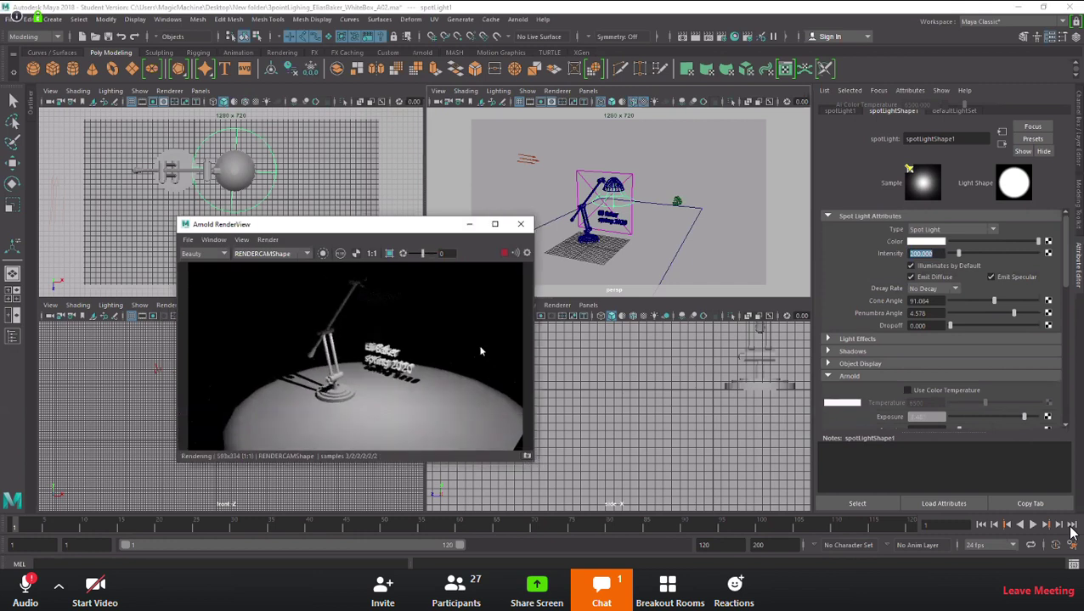
pyautogui.click(495, 226)
# - Select directionalLight1 and move it in the top view along positive X and Z to the front of the lamp
pyautogui.click(527, 160)
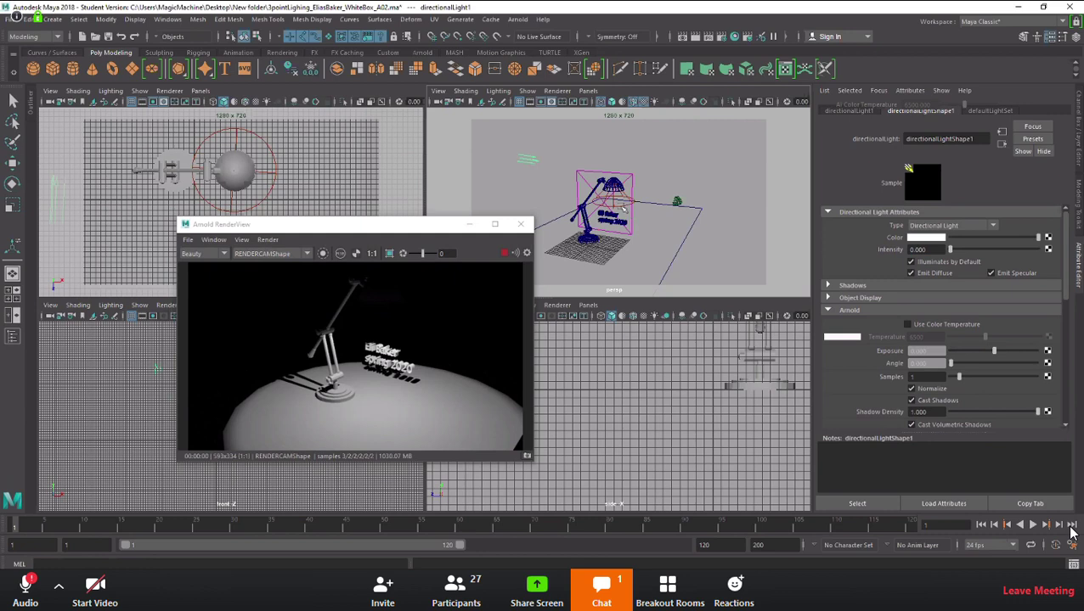
pyautogui.moveTo(345, 226); pyautogui.dragTo(471, 383)
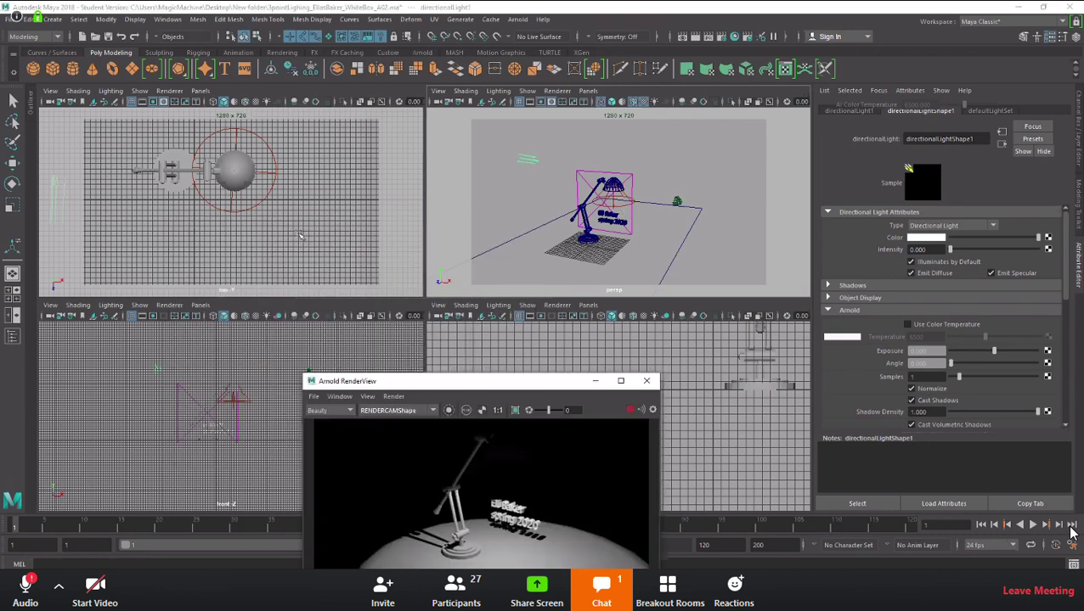
pyautogui.scroll(-5, 249, 216)
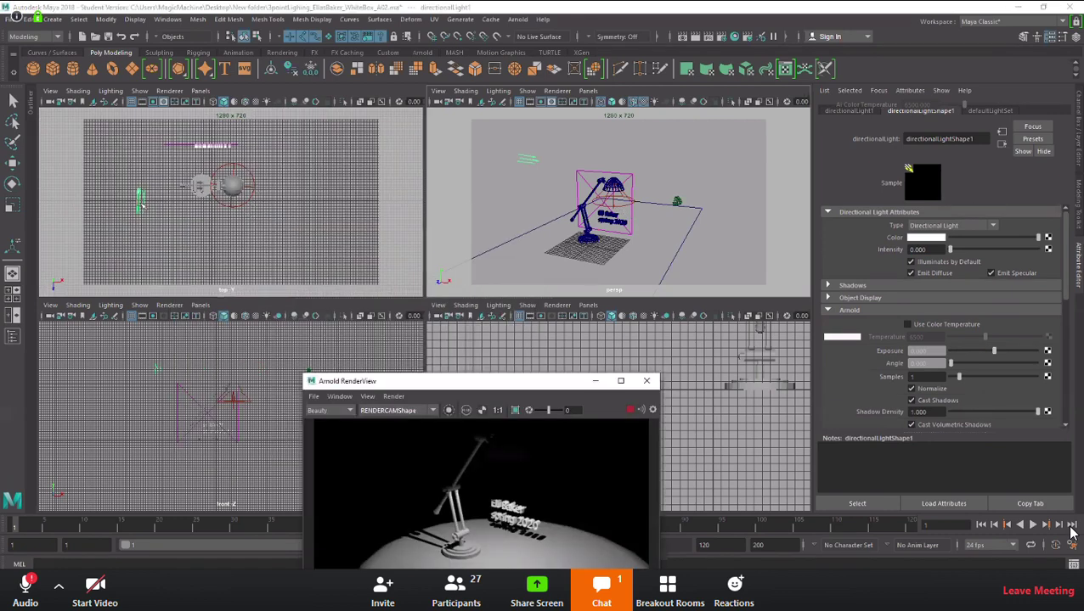
pyautogui.click(306, 100)
pyautogui.press('w')
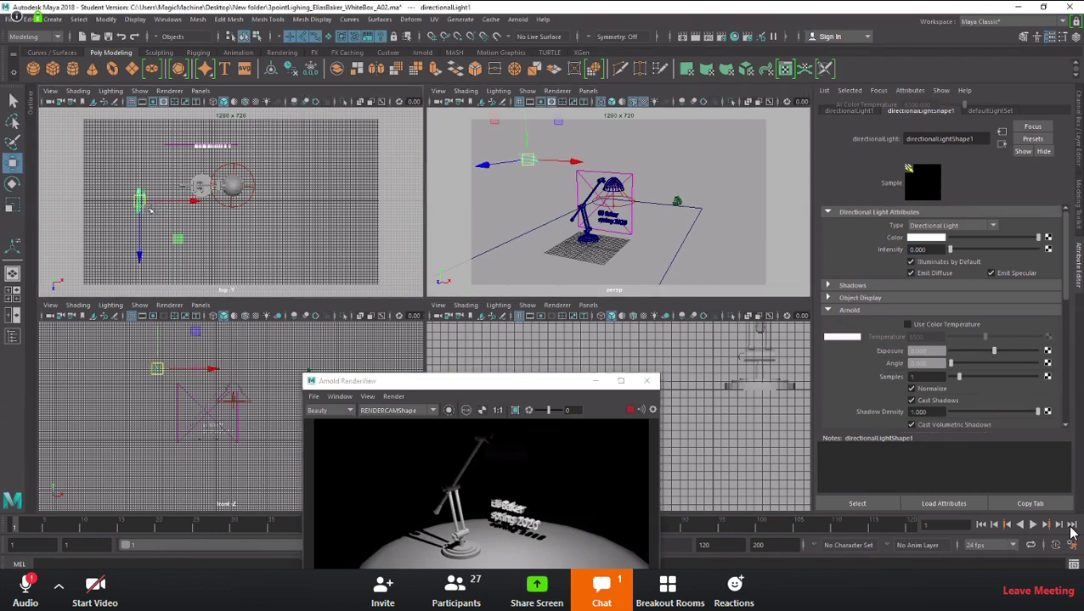
pyautogui.moveTo(144, 204); pyautogui.dragTo(202, 259)
# - Bring the render preview fully into view and raise the directional light's Intensity to about 0.39
pyautogui.click(498, 385)
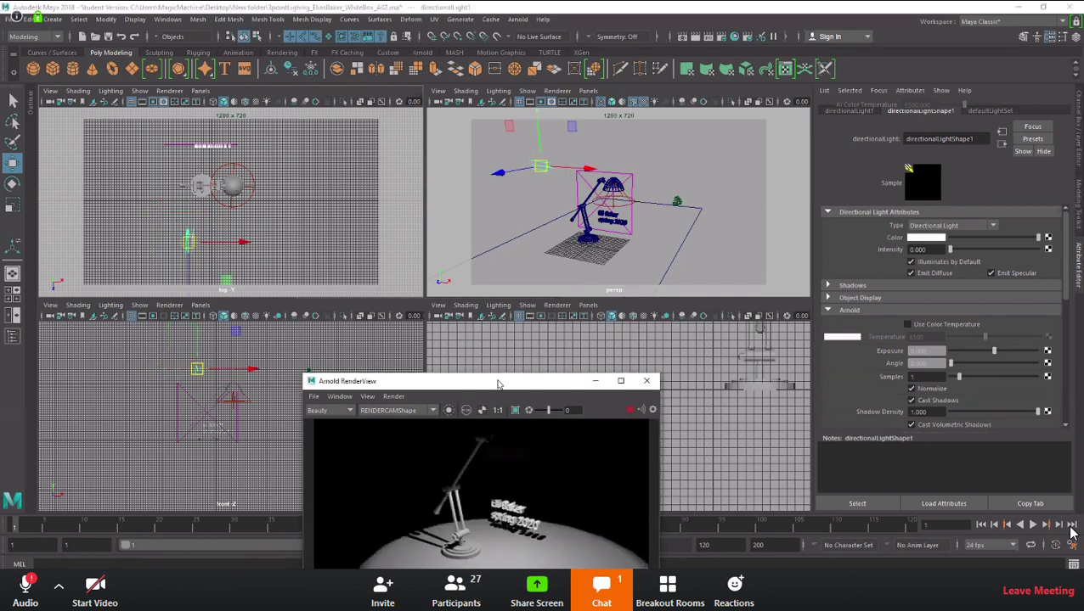
pyautogui.moveTo(498, 384); pyautogui.dragTo(530, 293)
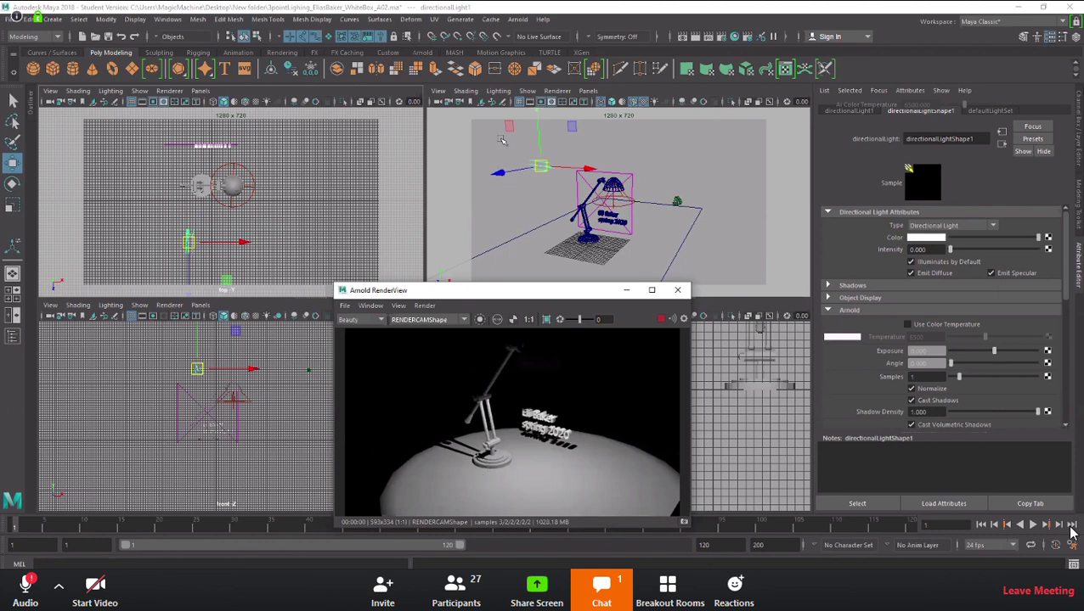
pyautogui.click(542, 144)
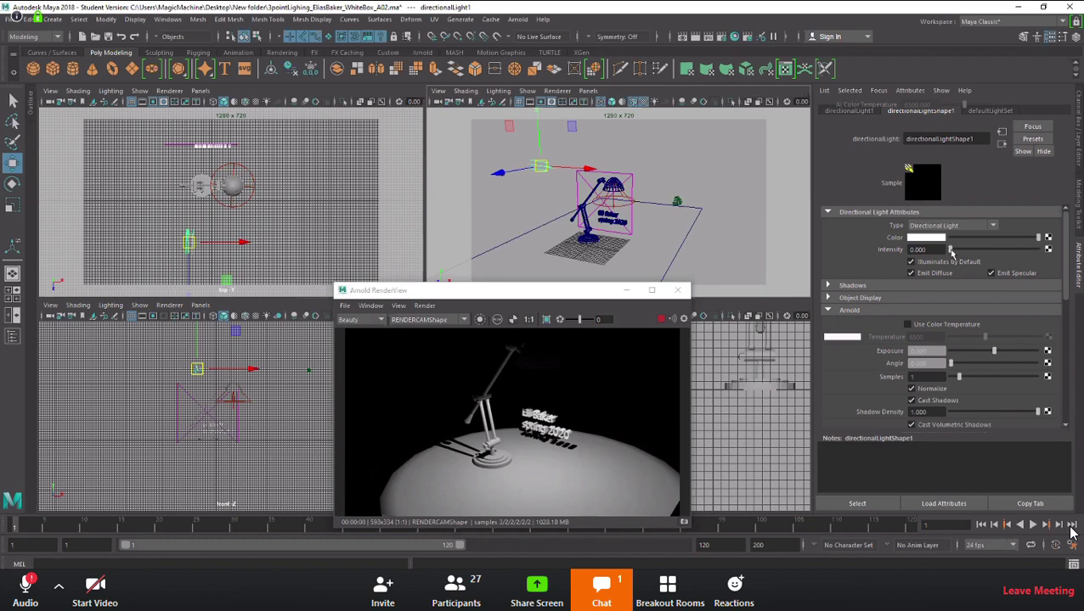
pyautogui.moveTo(952, 252); pyautogui.dragTo(949, 253)
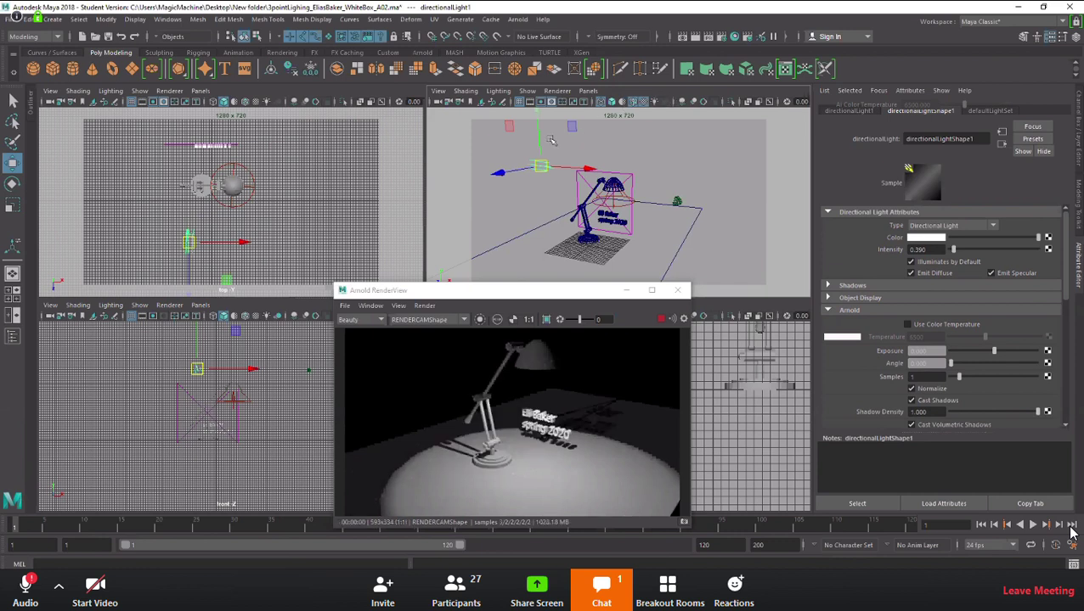
# - Rotate directionalLight1 in the perspective and top views to aim it at the lamp and set its Intensity to about 0.52
pyautogui.press('e')
pyautogui.moveTo(522, 139); pyautogui.dragTo(515, 145)
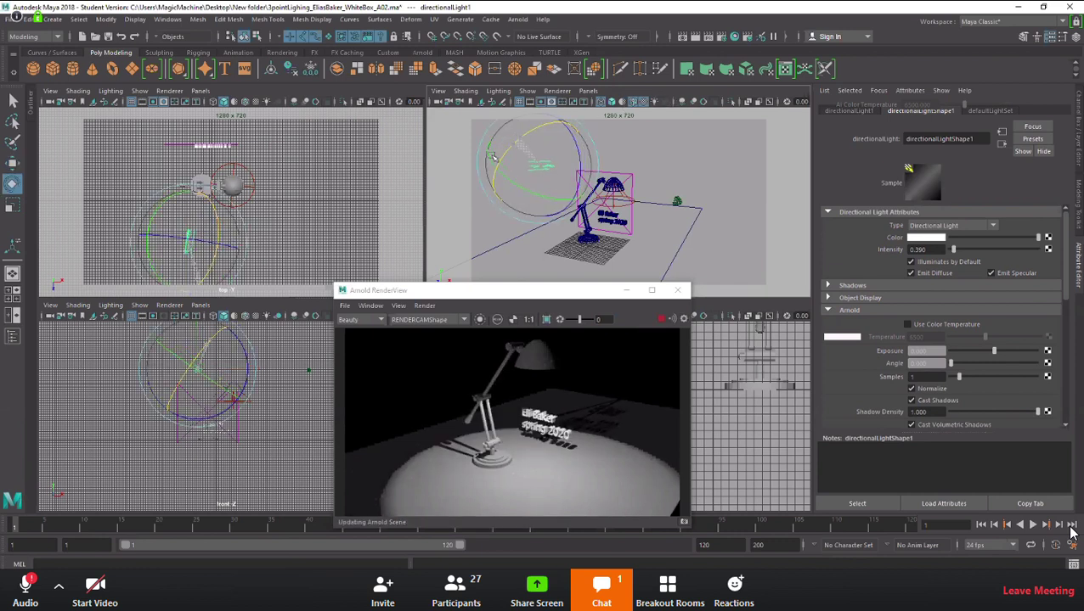
pyautogui.moveTo(156, 230); pyautogui.dragTo(162, 264)
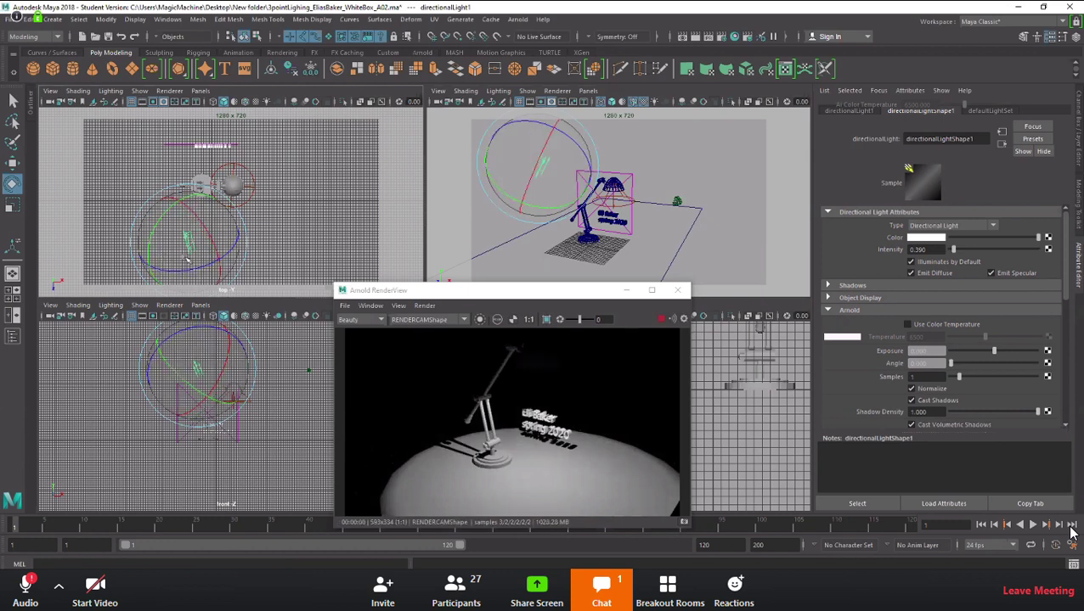
pyautogui.moveTo(953, 250); pyautogui.dragTo(972, 260)
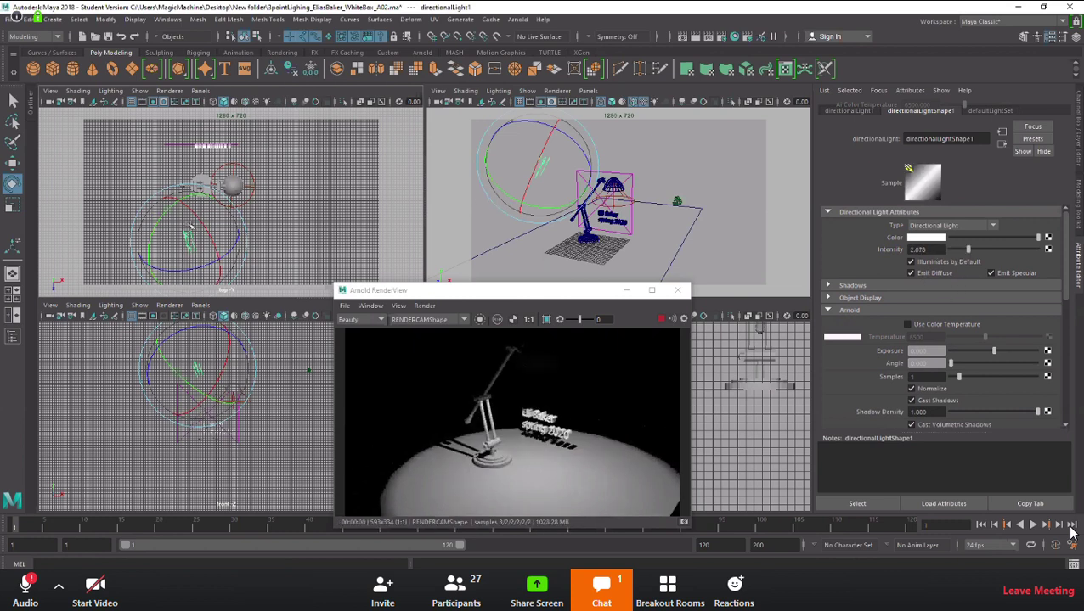
pyautogui.moveTo(181, 229); pyautogui.dragTo(191, 211)
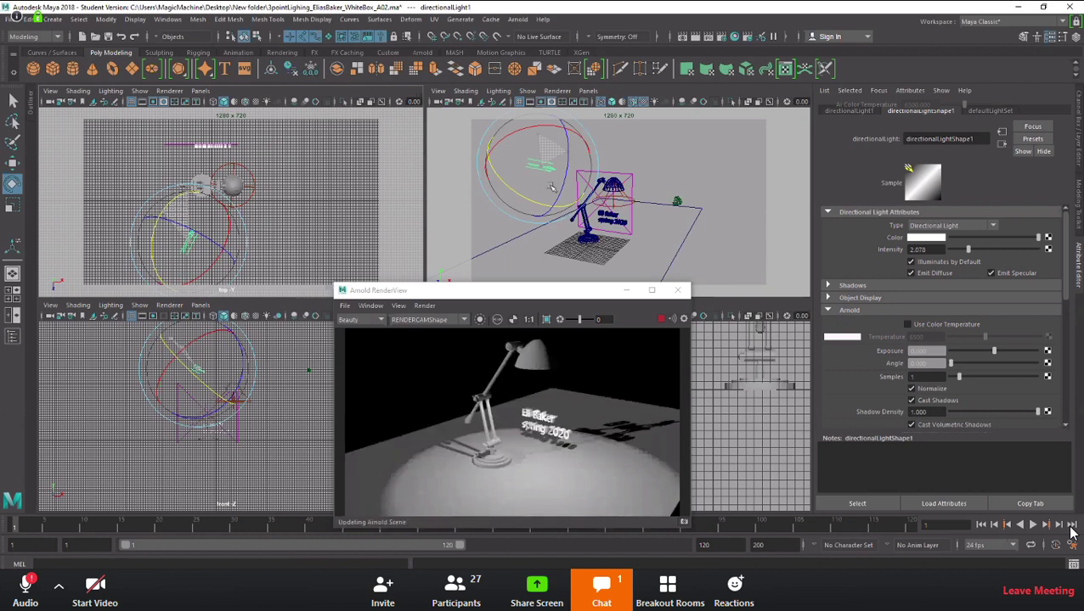
pyautogui.moveTo(968, 248); pyautogui.dragTo(955, 251)
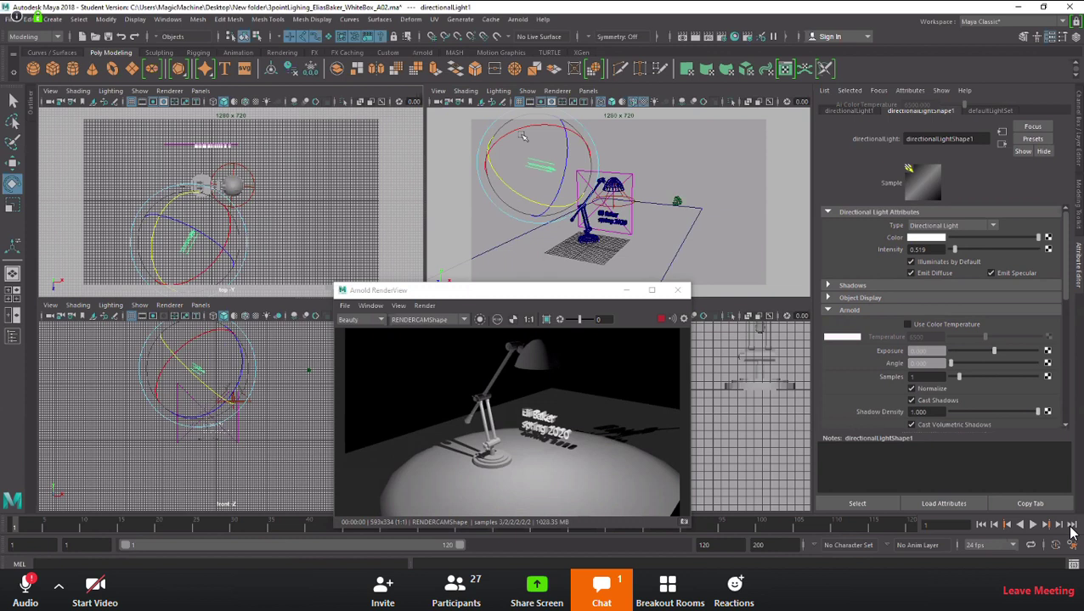
# - Rotate directionalLight1 further in the perspective view, raise its Intensity to about 0.91, and deselect it
pyautogui.moveTo(517, 130); pyautogui.dragTo(544, 211)
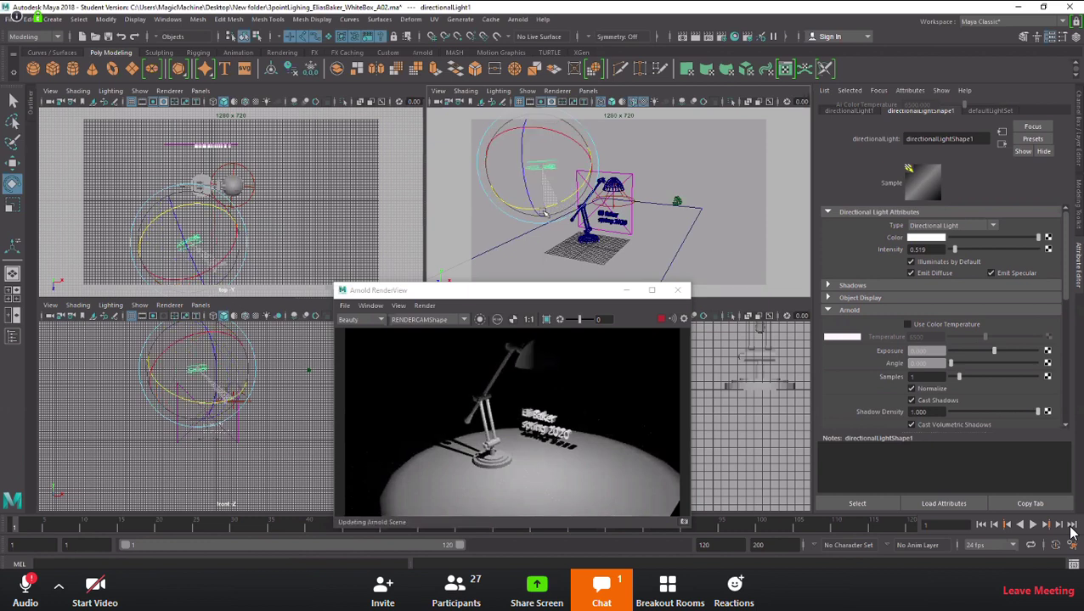
pyautogui.moveTo(547, 144); pyautogui.dragTo(562, 141)
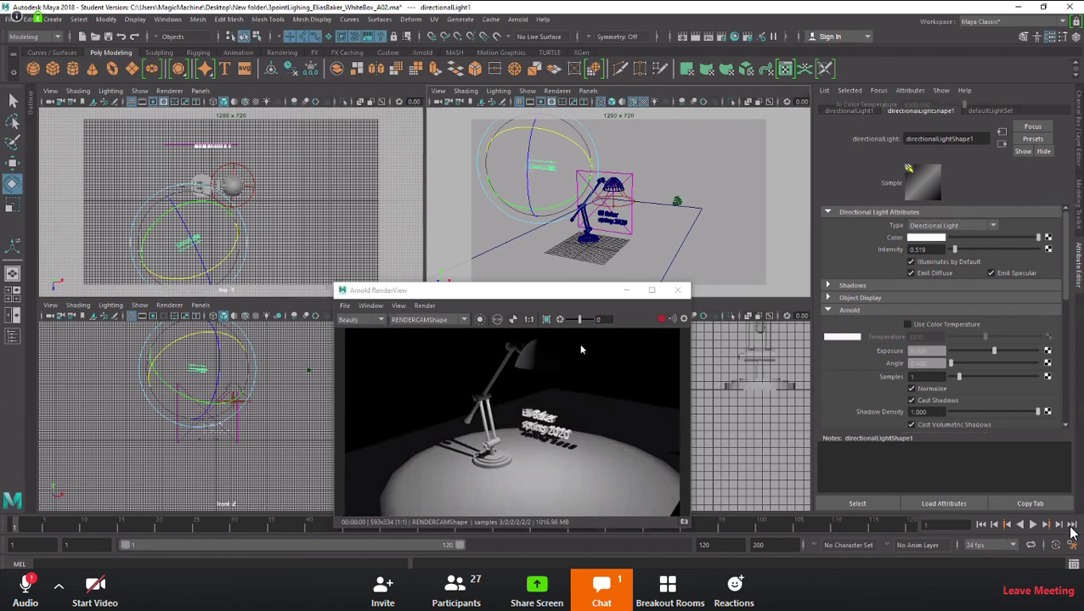
pyautogui.moveTo(954, 253); pyautogui.dragTo(958, 252)
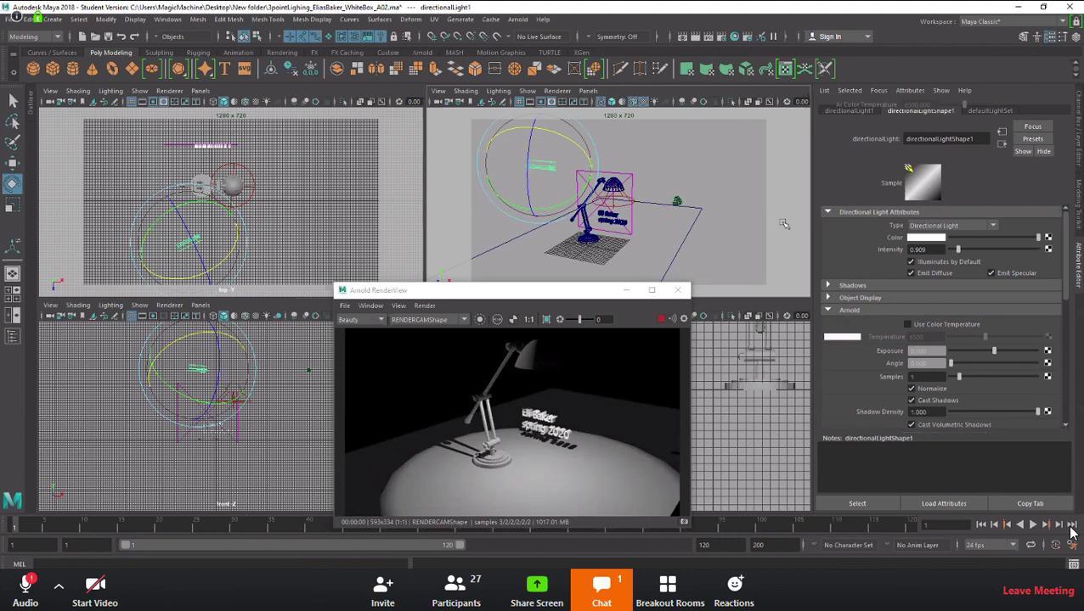
pyautogui.click(702, 228)
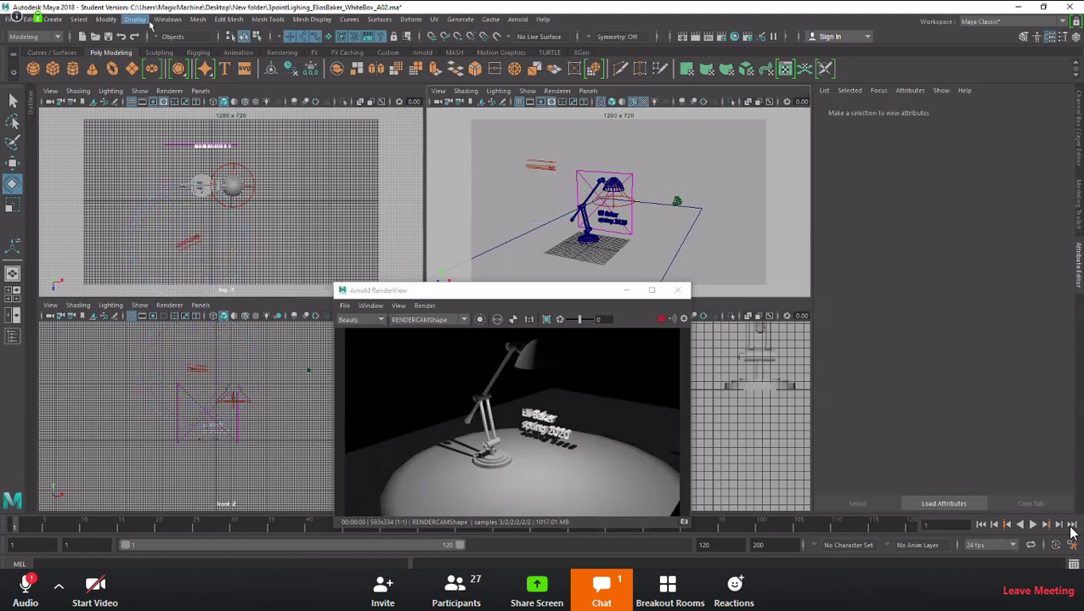
# - Create a second spot light, move it up and away behind the lamp on the positive X side, and scale it up
pyautogui.click(53, 19)
pyautogui.moveTo(79, 98)
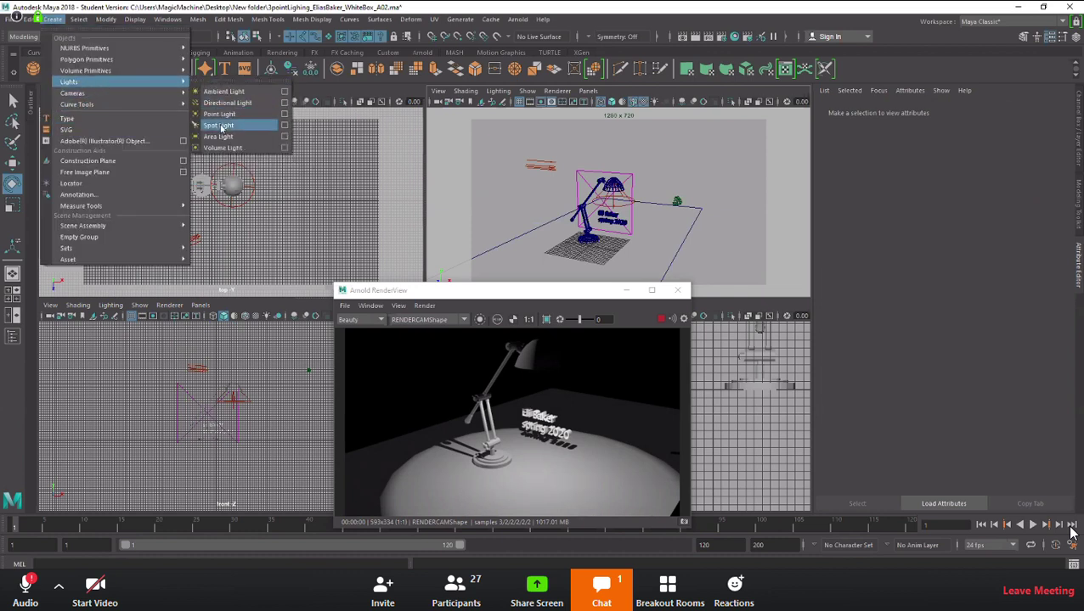
pyautogui.click(220, 125)
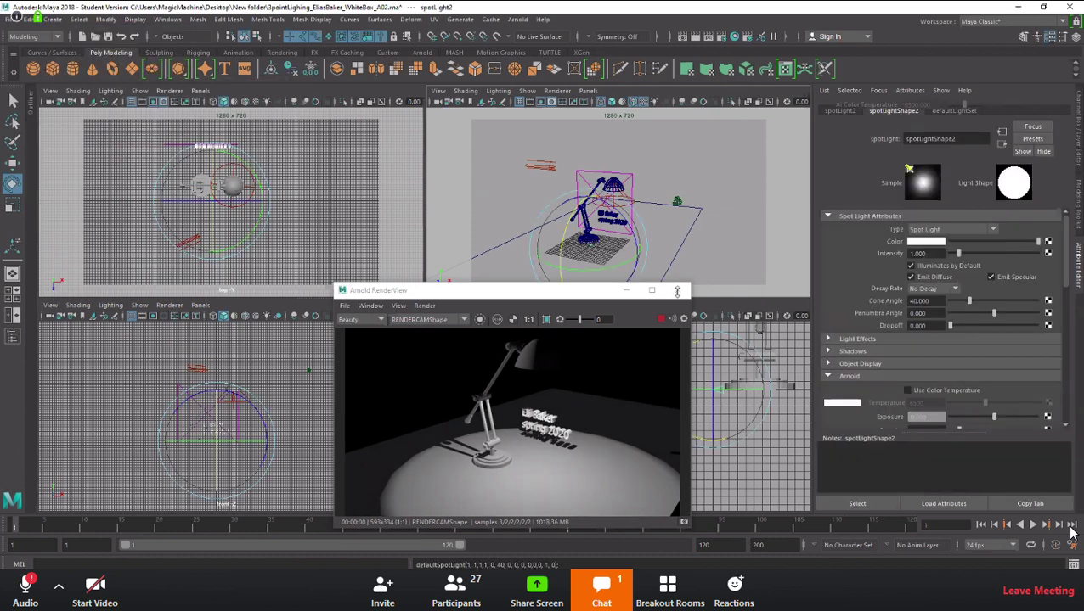
pyautogui.press('w')
pyautogui.moveTo(657, 238); pyautogui.dragTo(704, 183)
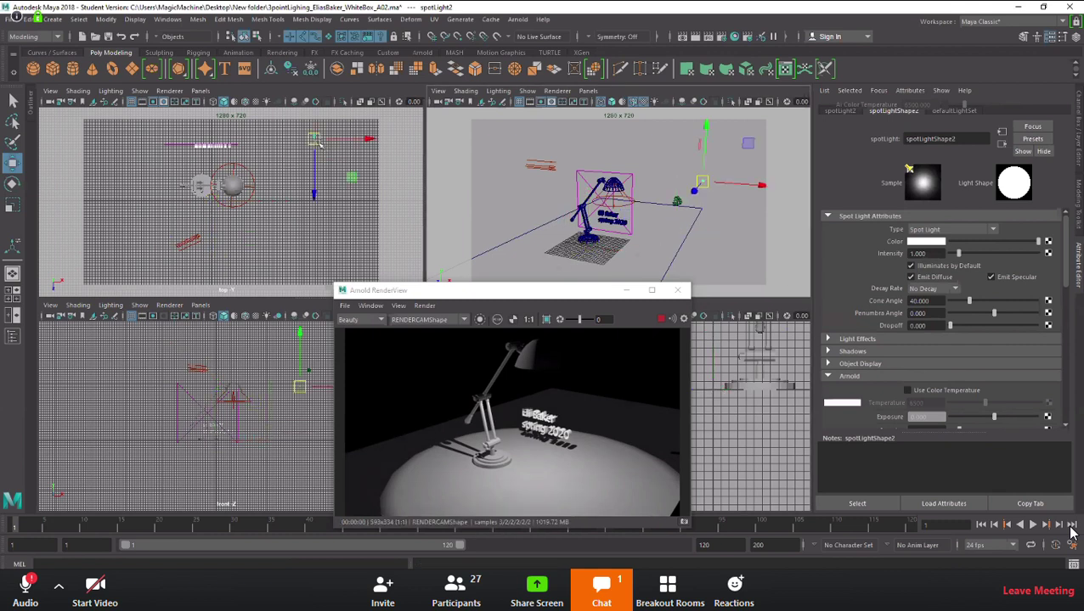
pyautogui.press('r')
pyautogui.moveTo(314, 138); pyautogui.dragTo(360, 162)
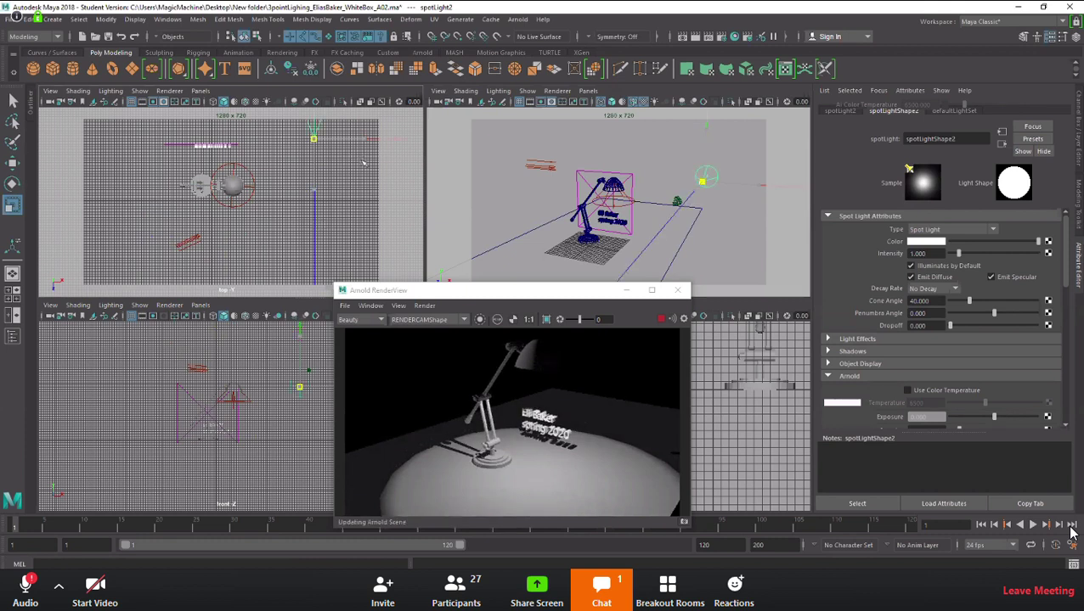
# - Aim the new spotlight at the lampshade by moving its target point there, and raise its source slightly
pyautogui.press('t')
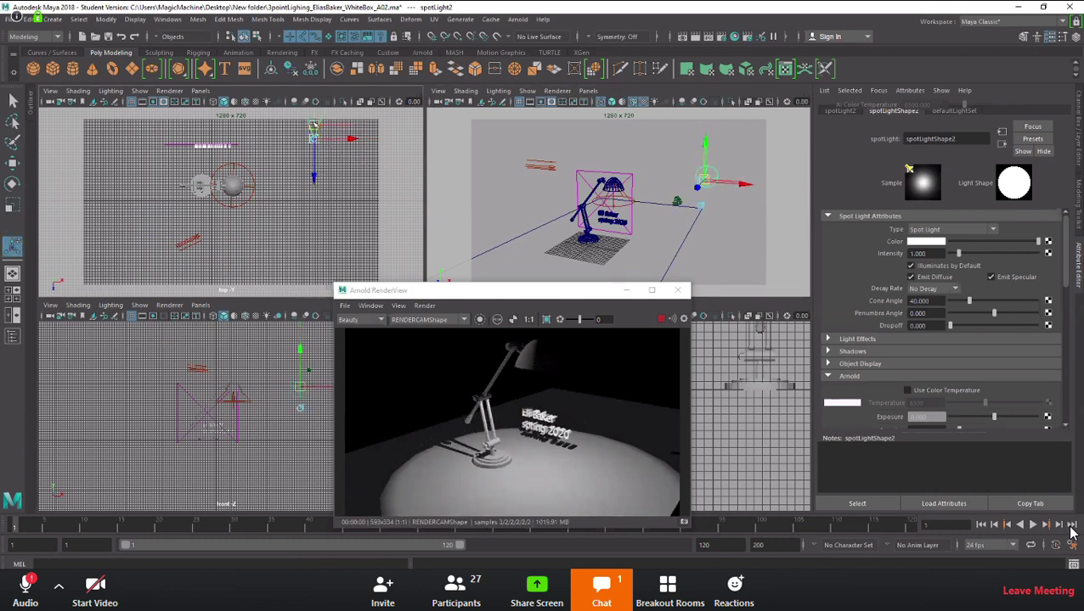
pyautogui.moveTo(275, 149); pyautogui.dragTo(277, 168)
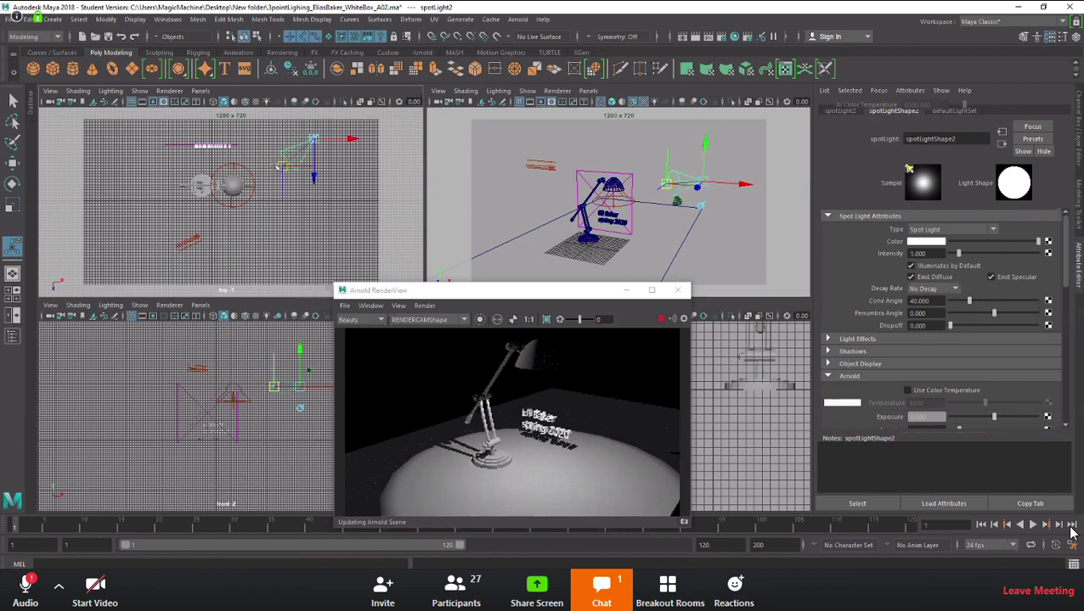
pyautogui.moveTo(252, 172); pyautogui.dragTo(245, 175)
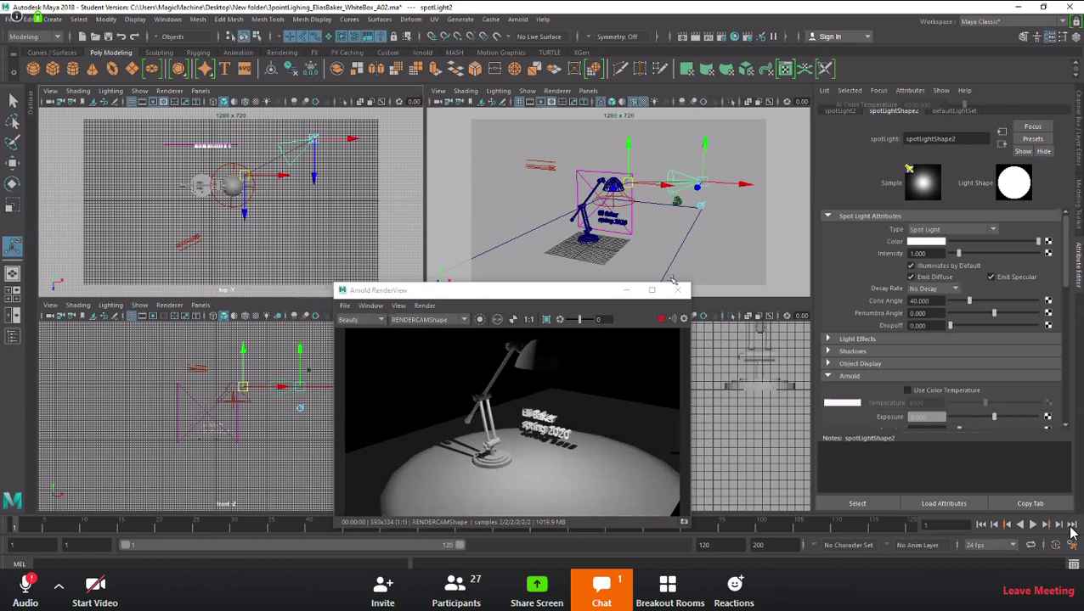
pyautogui.click(705, 181)
pyautogui.moveTo(705, 181); pyautogui.dragTo(708, 163)
# - Increase the new spotlight's Intensity in stages, including 50 and 200, up to 500 while checking the render preview
pyautogui.moveTo(958, 253); pyautogui.dragTo(1024, 253)
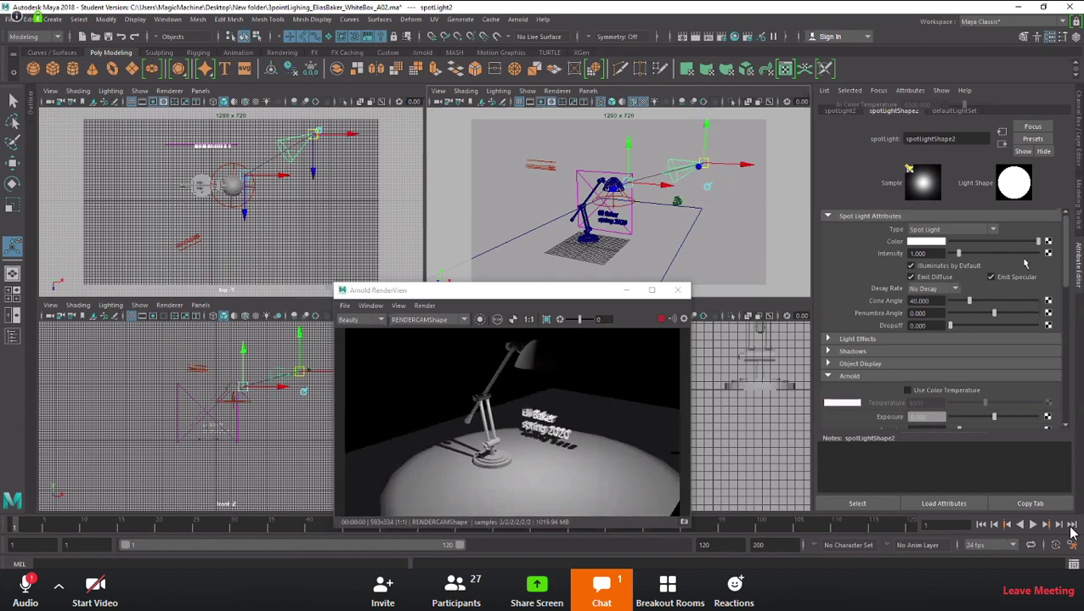
pyautogui.doubleClick(919, 253)
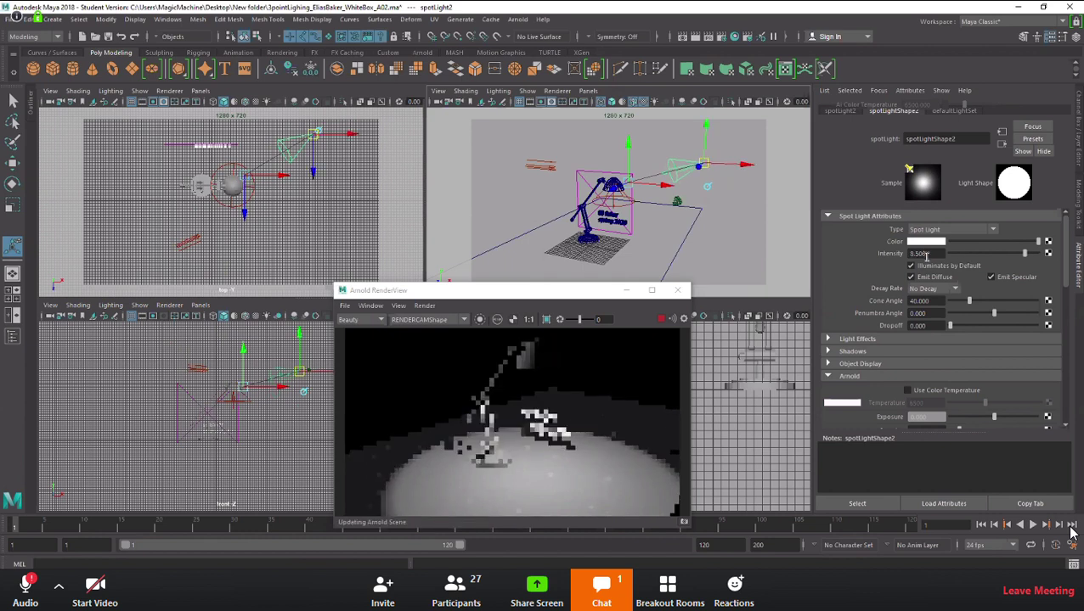
pyautogui.write('50')
pyautogui.press('Return')
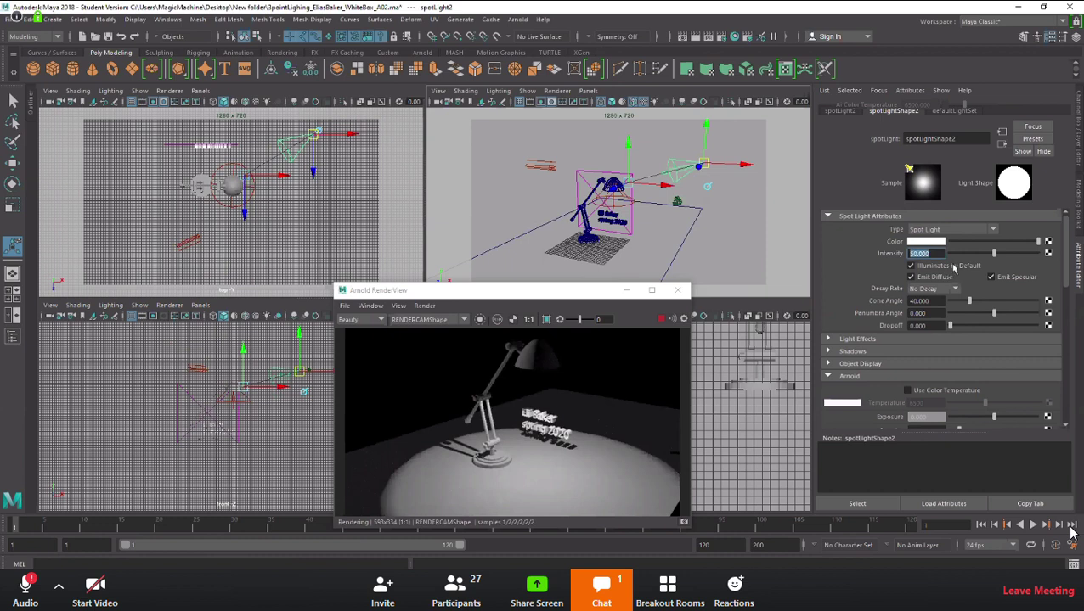
pyautogui.write('1')
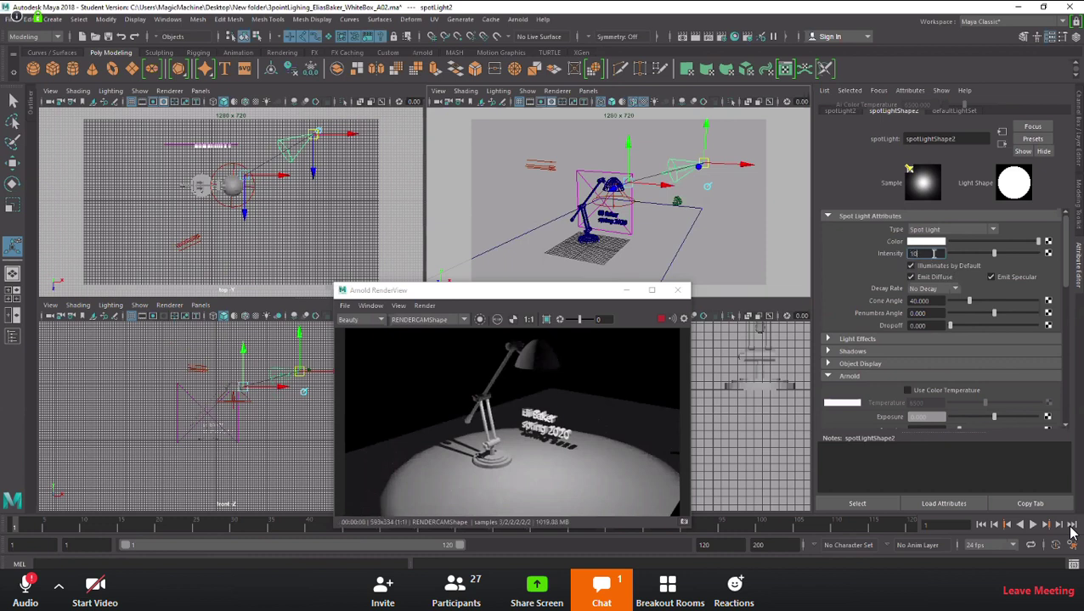
pyautogui.write('00')
pyautogui.press('Return')
pyautogui.write('200')
pyautogui.press('Return')
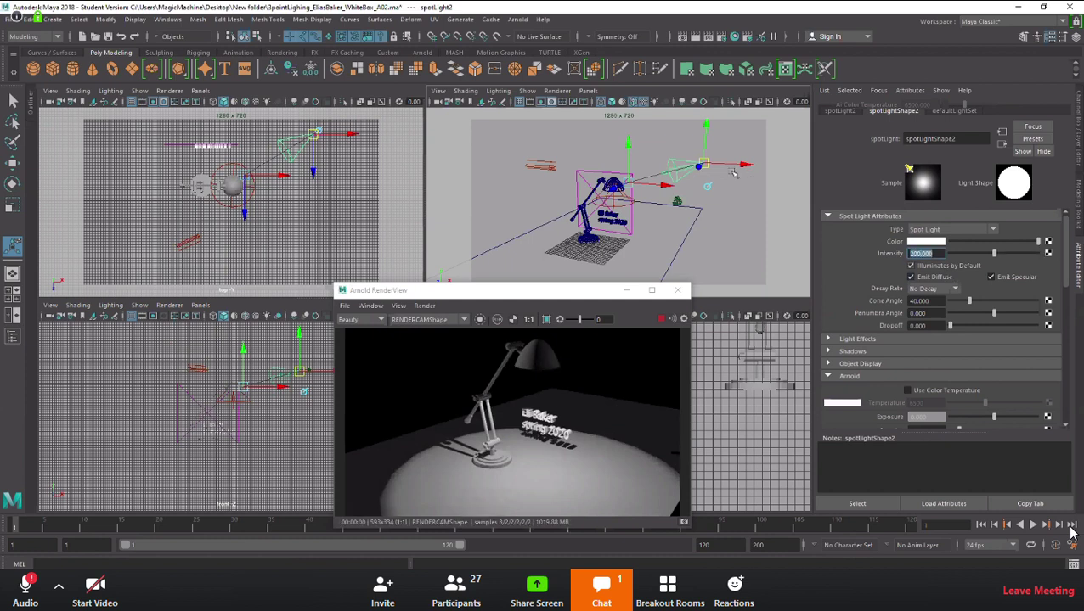
pyautogui.write('500')
pyautogui.press('Return')
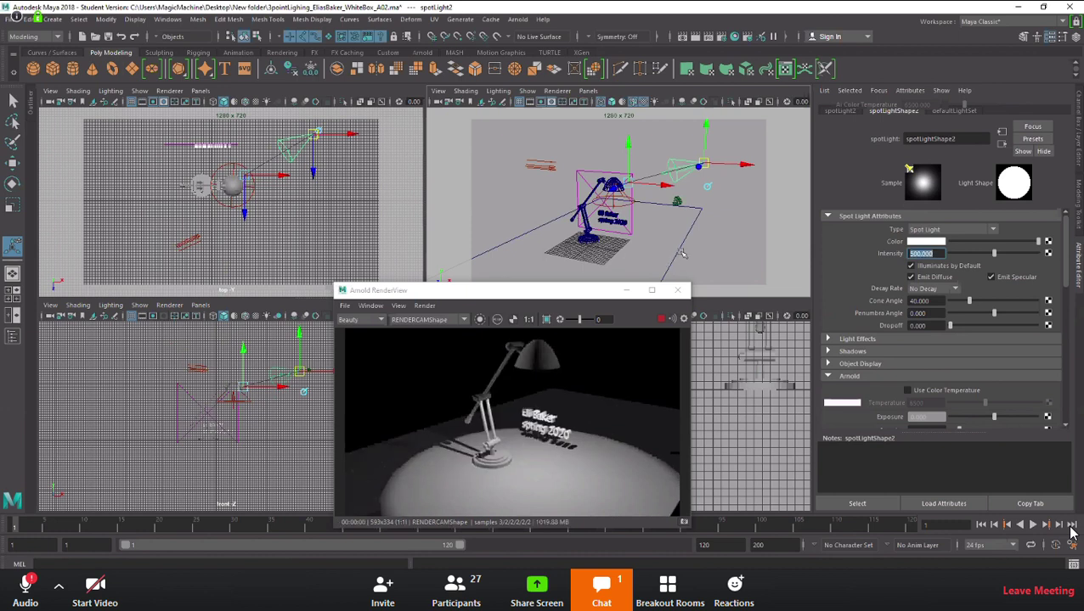
# - Move the new spotlight's source directly behind the lampshade and brighten it to Intensity 1000 and Exposure about 2
pyautogui.moveTo(316, 134); pyautogui.dragTo(242, 119)
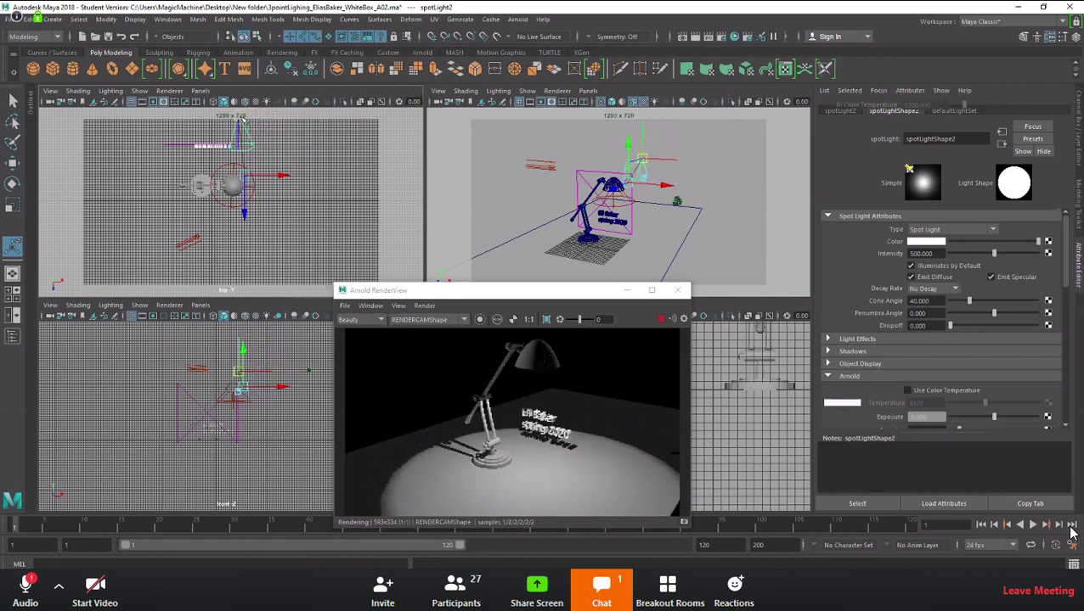
pyautogui.moveTo(244, 119); pyautogui.dragTo(242, 119)
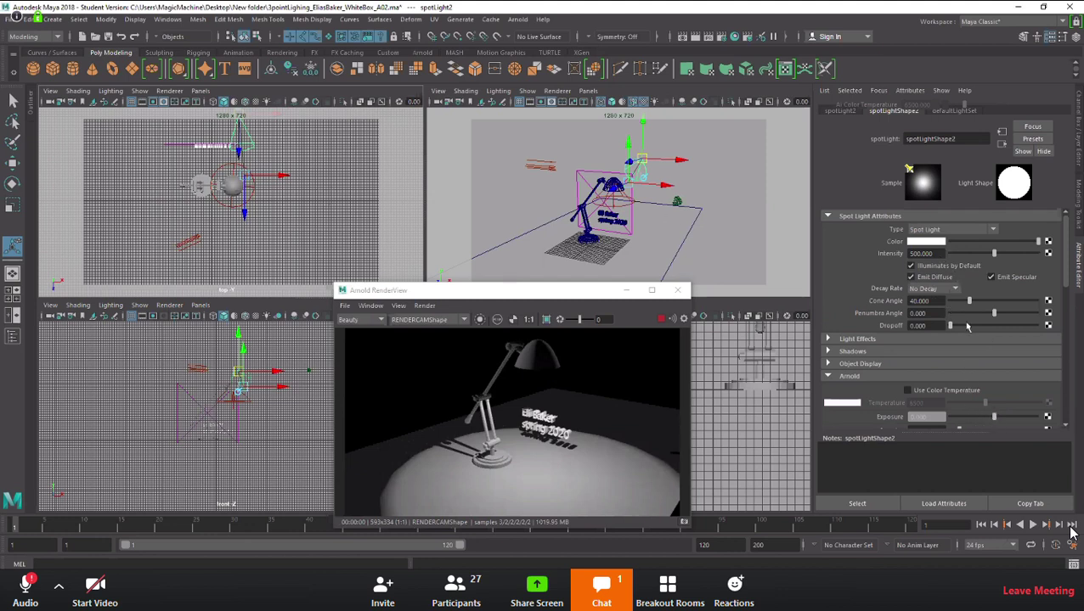
pyautogui.doubleClick(923, 253)
pyautogui.write('500')
pyautogui.press('Return')
pyautogui.write('1000')
pyautogui.press('Return')
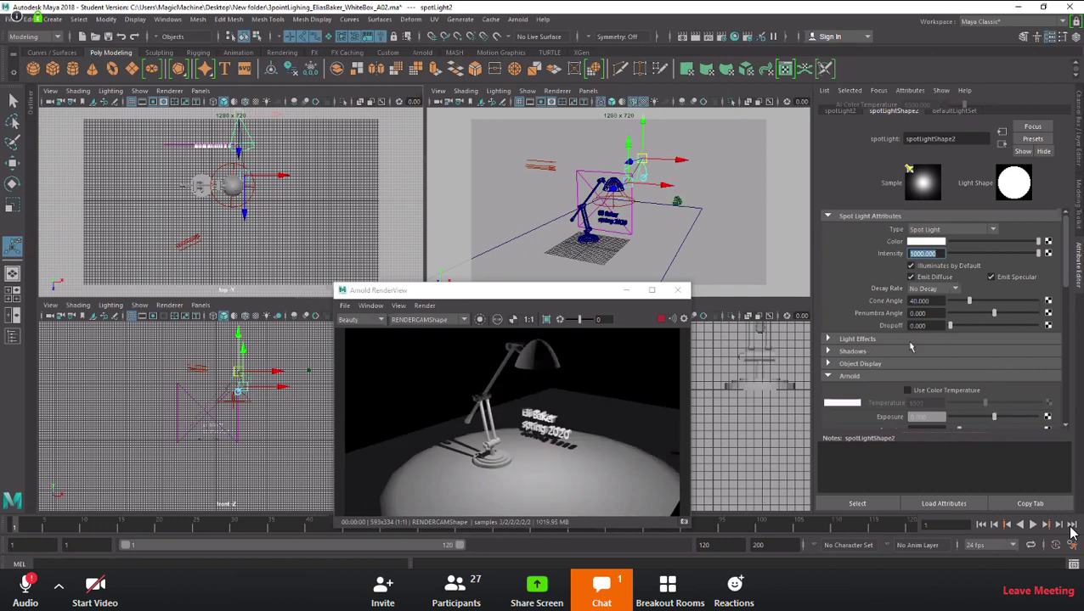
pyautogui.moveTo(995, 418); pyautogui.dragTo(1012, 418)
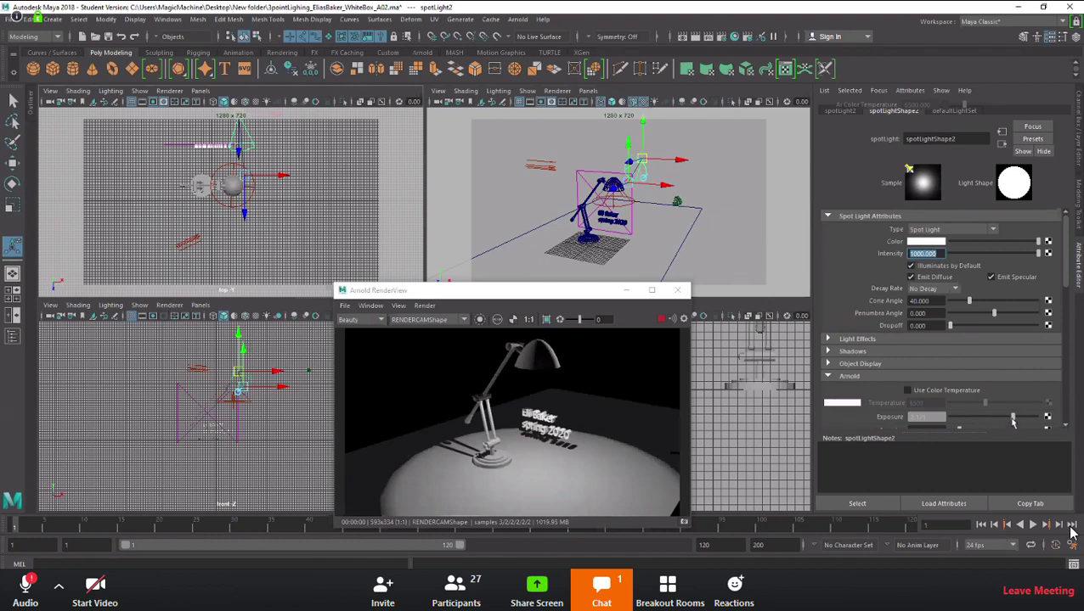
pyautogui.moveTo(1012, 420); pyautogui.dragTo(1013, 422)
# - Select directionalLight1, compare Intensity values between 0 and about 1.6 in the render preview, and settle on about 0.325
pyautogui.click(543, 168)
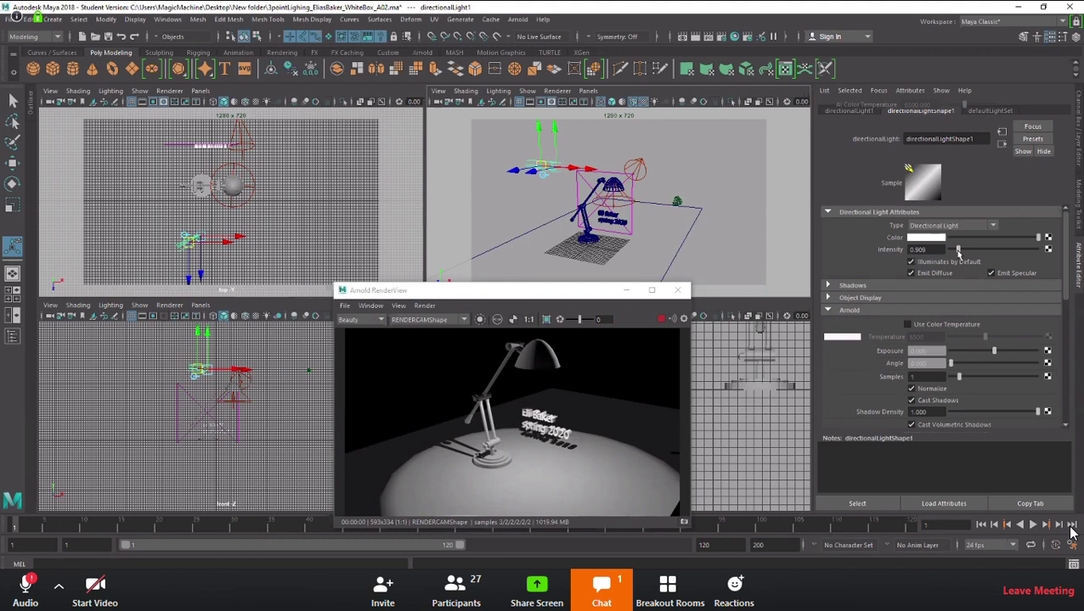
pyautogui.moveTo(958, 252); pyautogui.dragTo(943, 254)
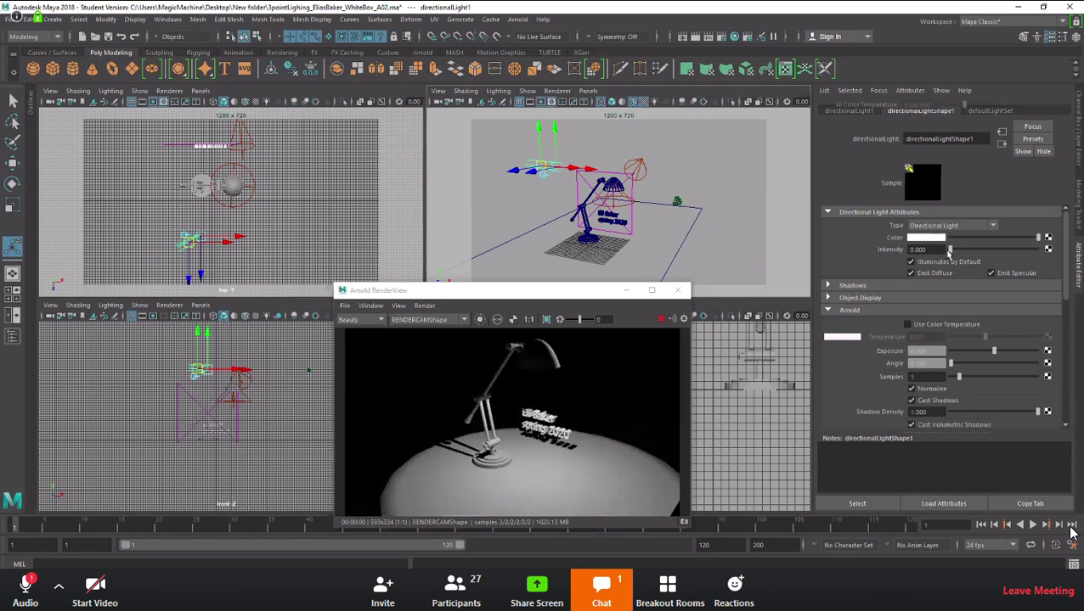
pyautogui.moveTo(951, 253); pyautogui.dragTo(953, 255)
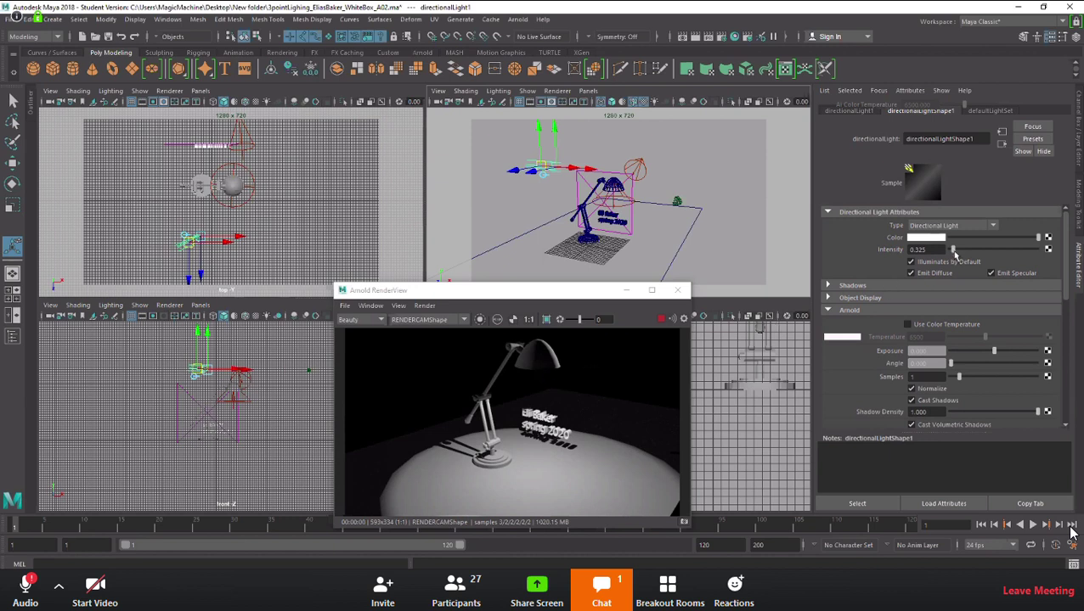
pyautogui.moveTo(953, 253); pyautogui.dragTo(965, 254)
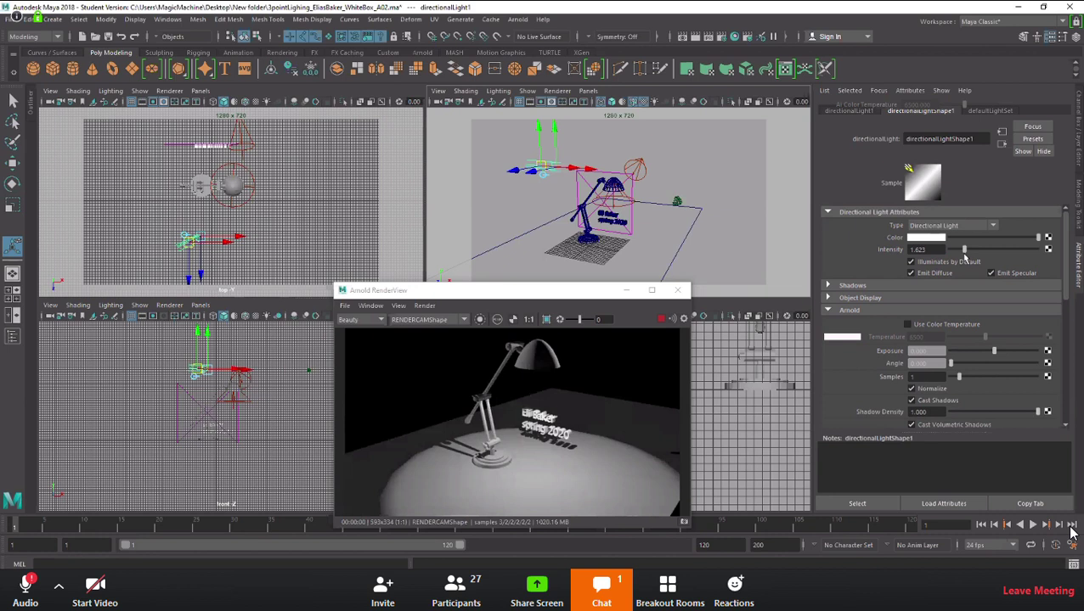
pyautogui.moveTo(963, 257); pyautogui.dragTo(949, 252)
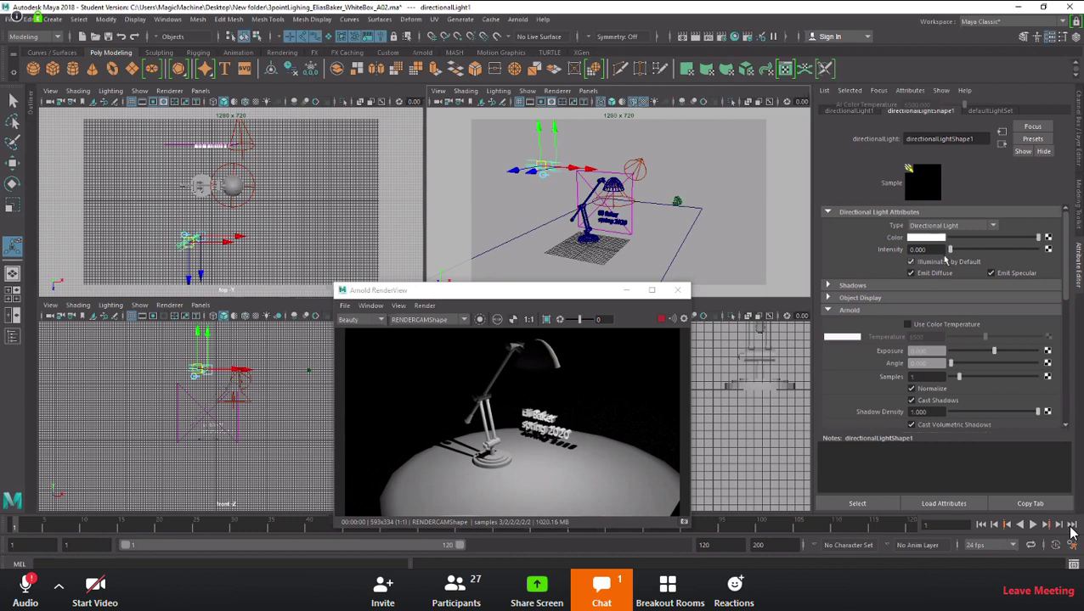
pyautogui.moveTo(951, 253); pyautogui.dragTo(954, 254)
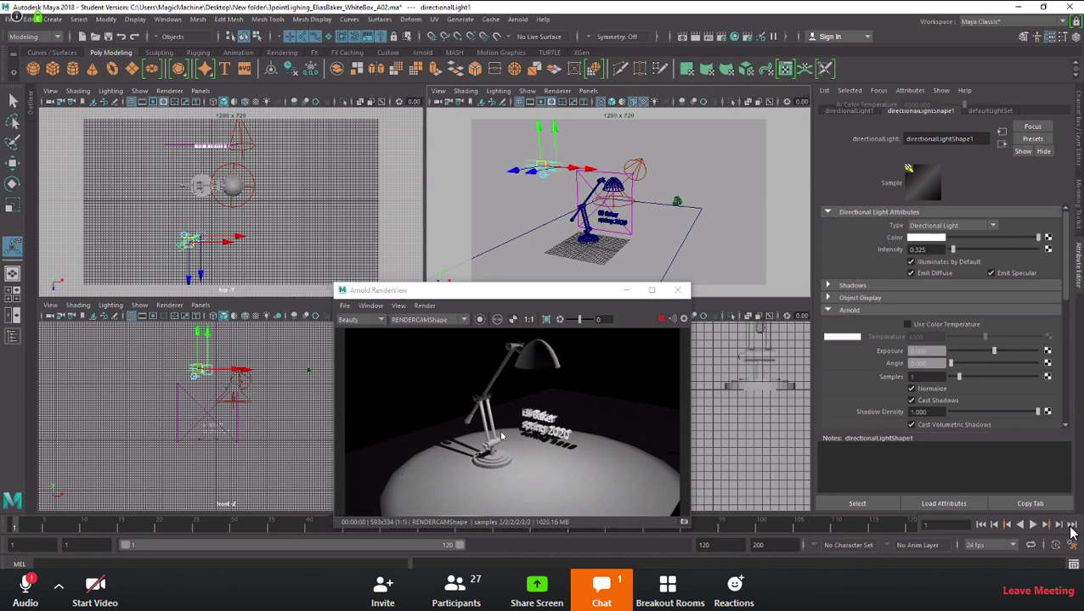
# - Clear the light selection and delete the ground plane pPlane1 under the lamp
pyautogui.click(677, 257)
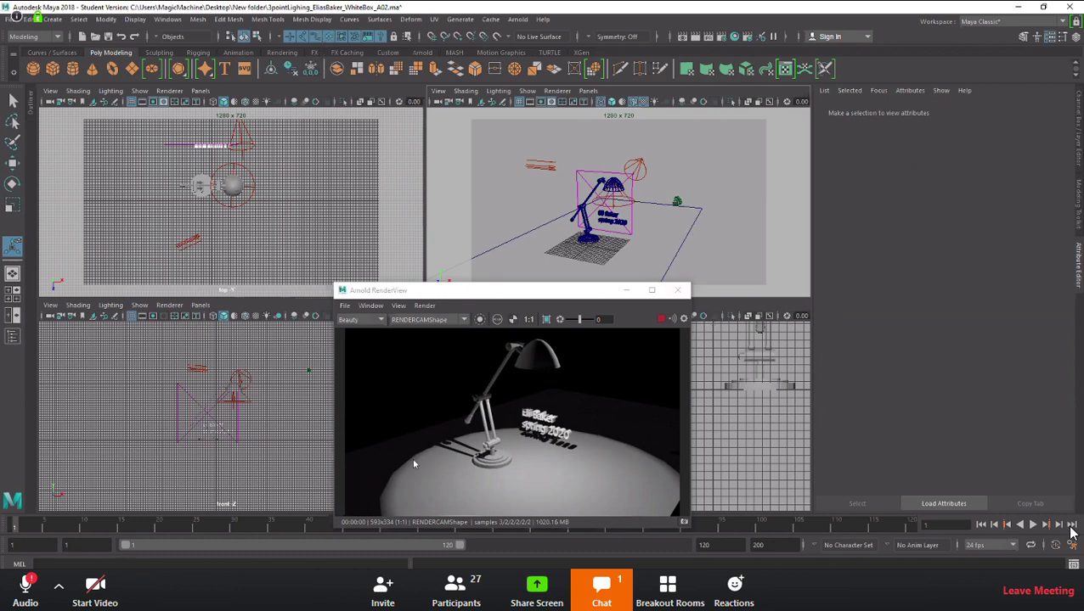
pyautogui.moveTo(681, 227); pyautogui.dragTo(695, 240)
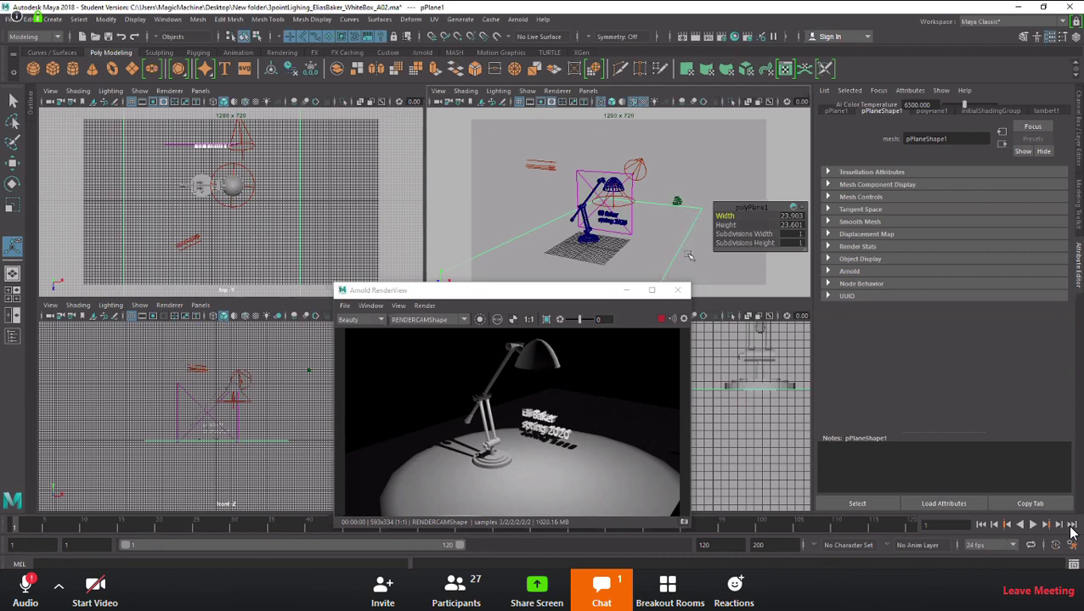
pyautogui.press('Delete')
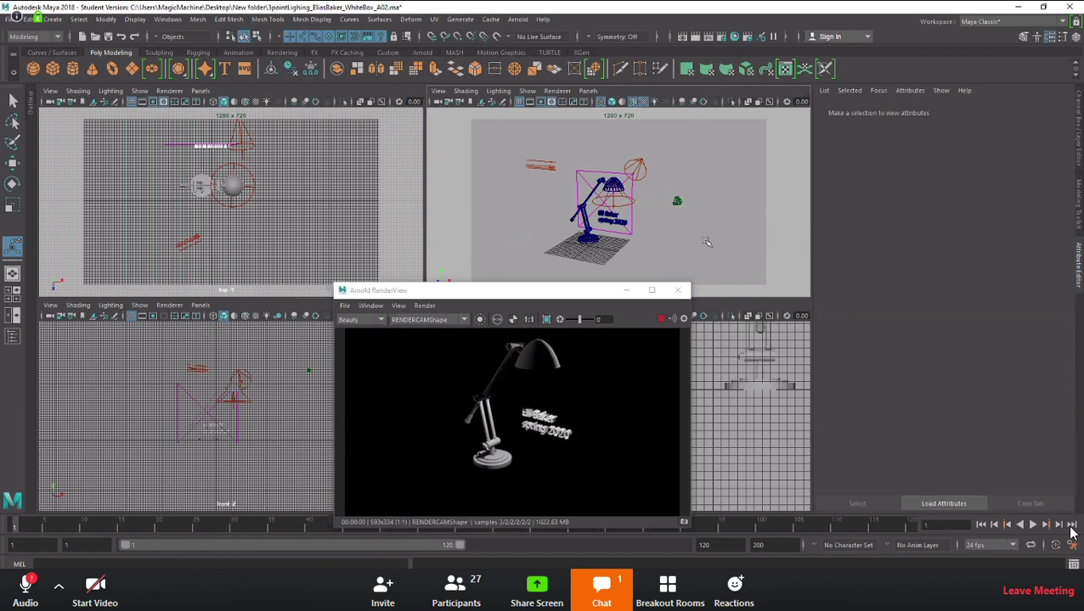
# - Create a polygon plane at the origin and scale it uniformly to about 73.5 as the ground under the lamp
pyautogui.press('space')
pyautogui.click(621, 199)
pyautogui.moveTo(708, 242)
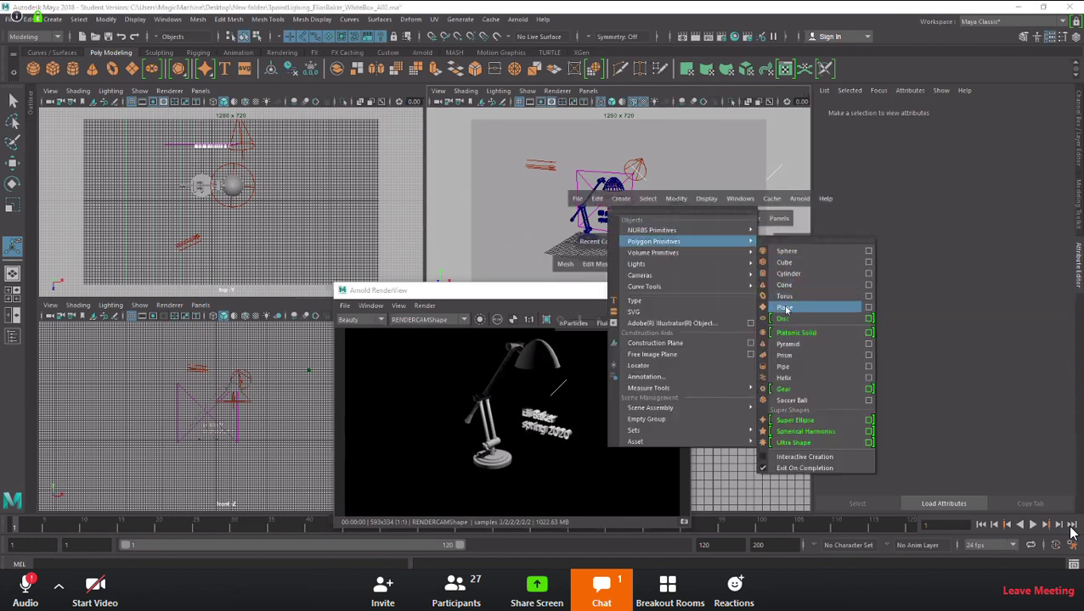
pyautogui.click(786, 310)
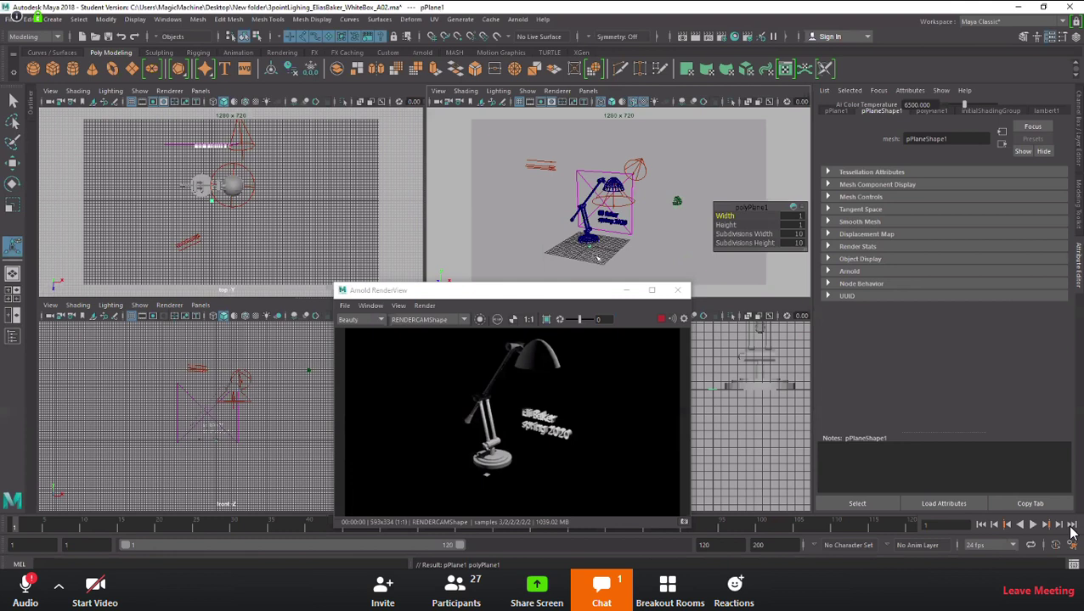
pyautogui.moveTo(609, 259); pyautogui.dragTo(722, 215)
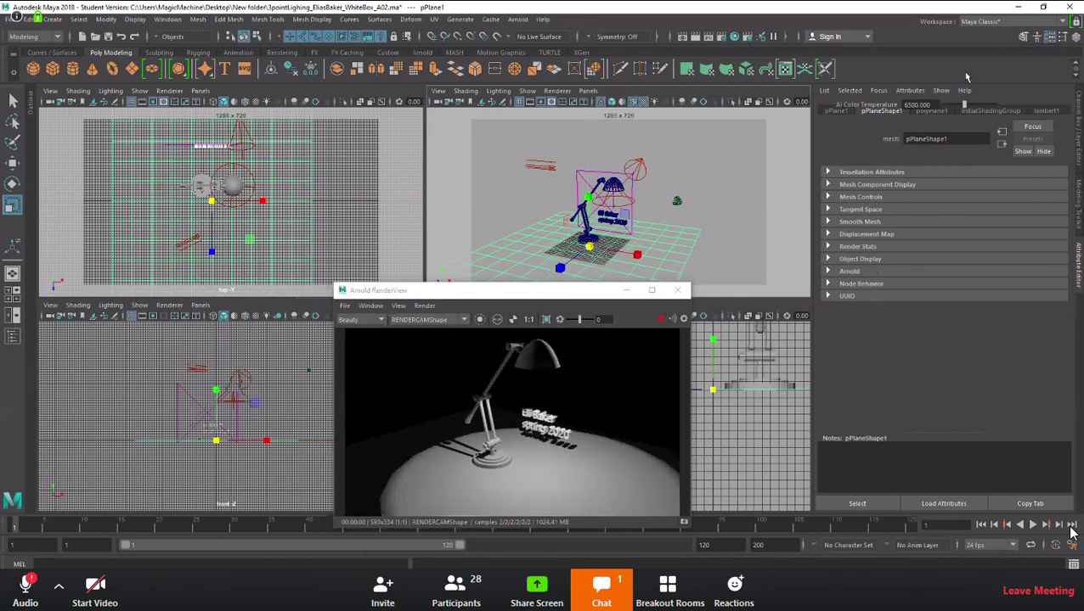
# - Try higher Subdivisions Width and Subdivisions Height values on the ground plane's polyPlane1 input
pyautogui.hotkey('ctrl', 'a')
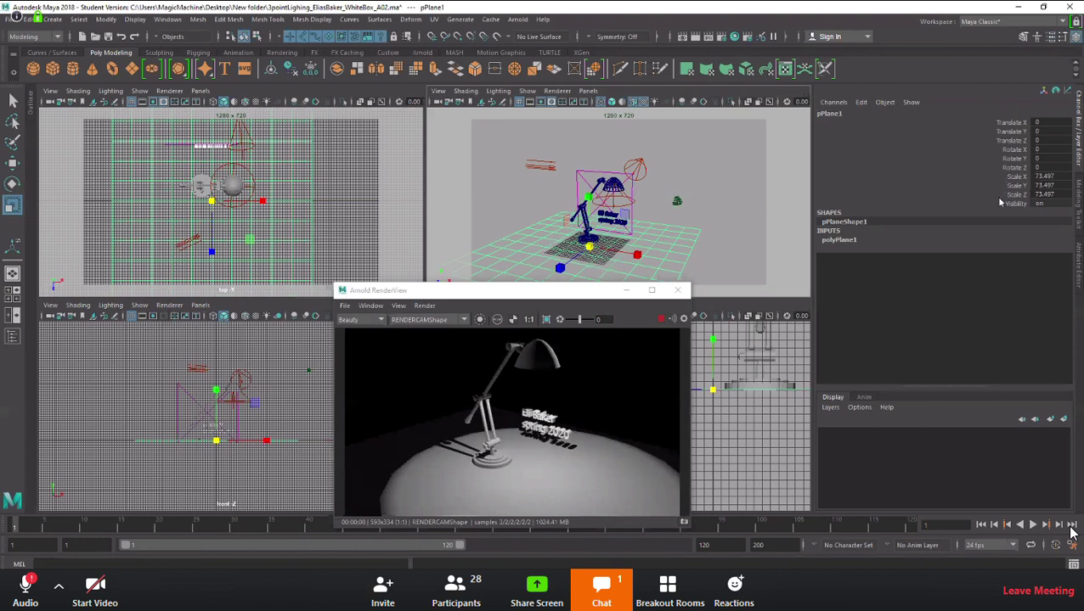
pyautogui.click(850, 241)
pyautogui.moveTo(1002, 267); pyautogui.dragTo(995, 277)
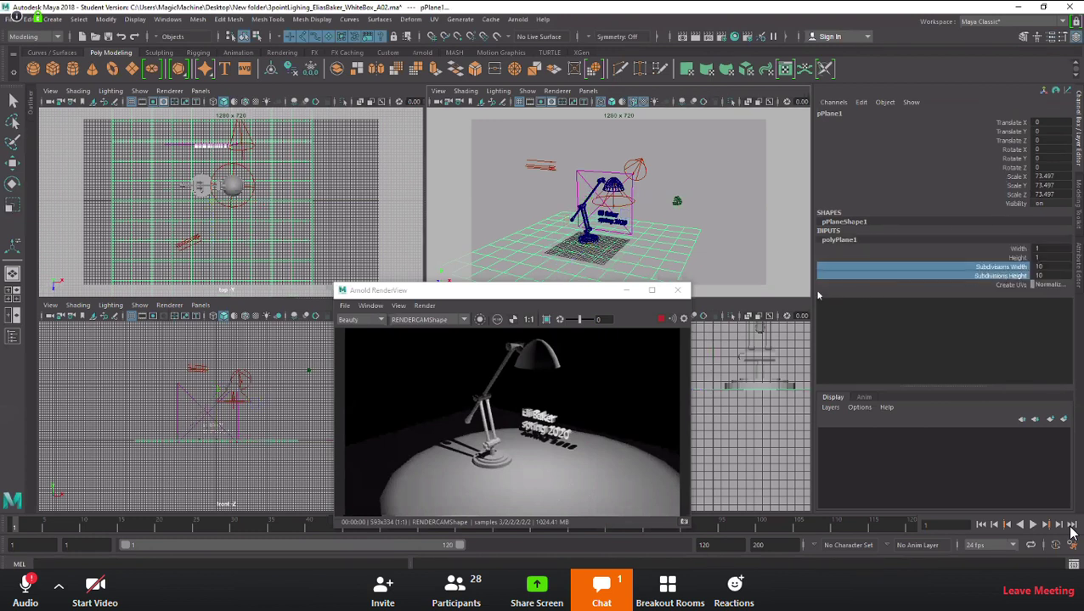
pyautogui.moveTo(858, 275); pyautogui.dragTo(859, 277, button='middle')
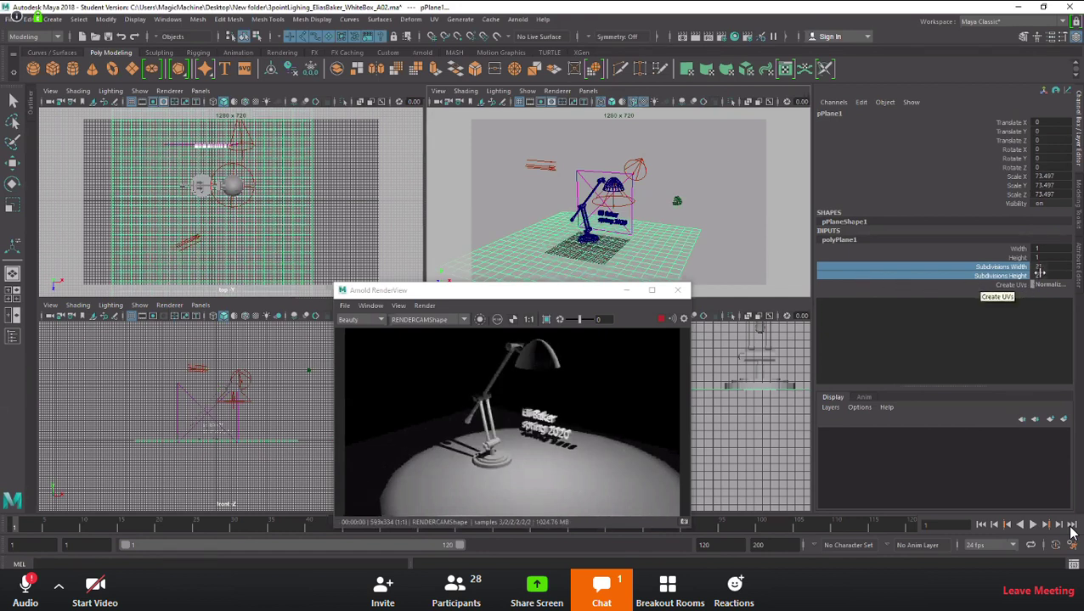
# - Reset the ground plane's Subdivisions Width and Subdivisions Height to 10 and clear the selection
pyautogui.doubleClick(1051, 267)
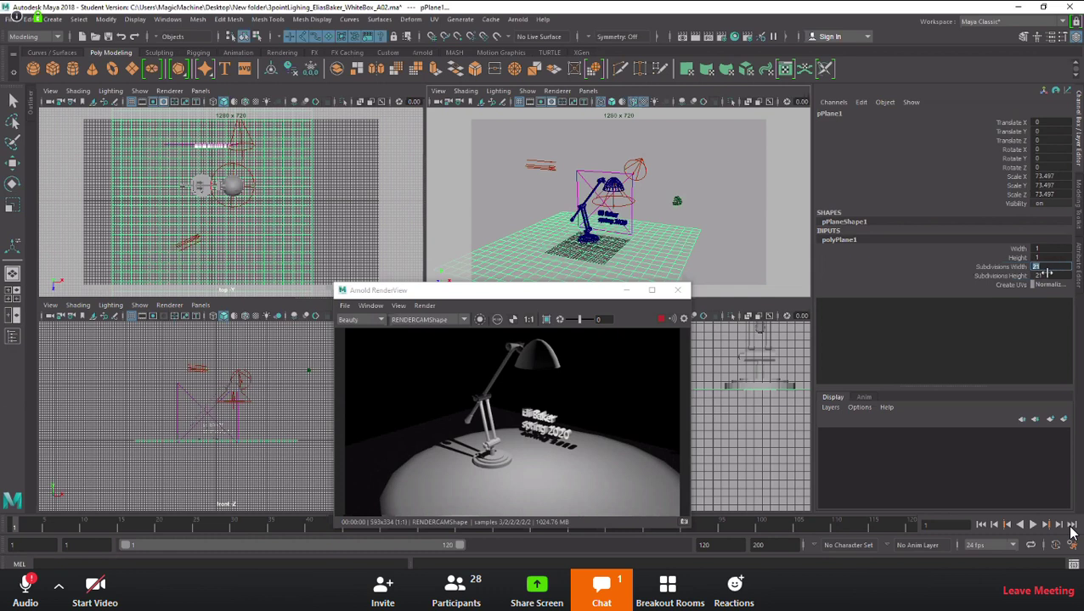
pyautogui.write('10')
pyautogui.press('Return')
pyautogui.doubleClick(1049, 275)
pyautogui.write('10')
pyautogui.press('Return')
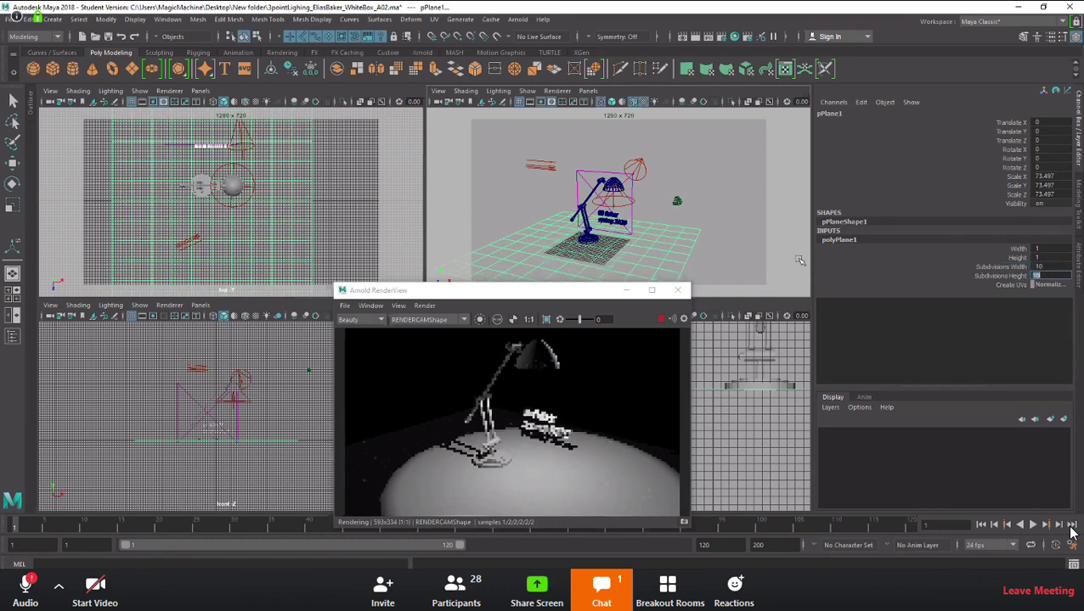
pyautogui.click(717, 289)
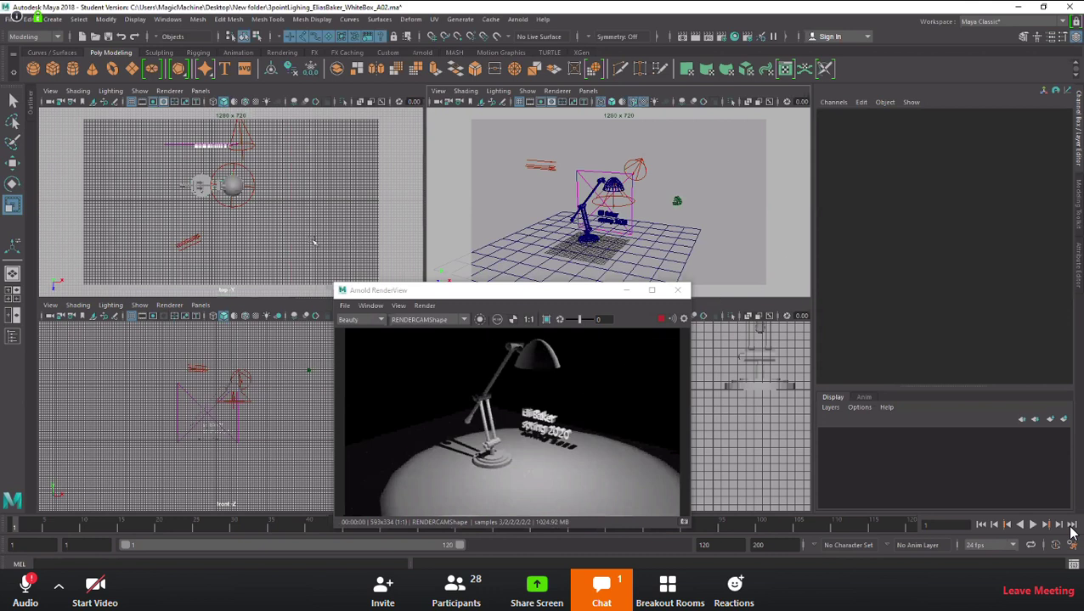
# - Create a new spotlight and place it beside the lamp at about X 26, Z -5.4
pyautogui.click(252, 187)
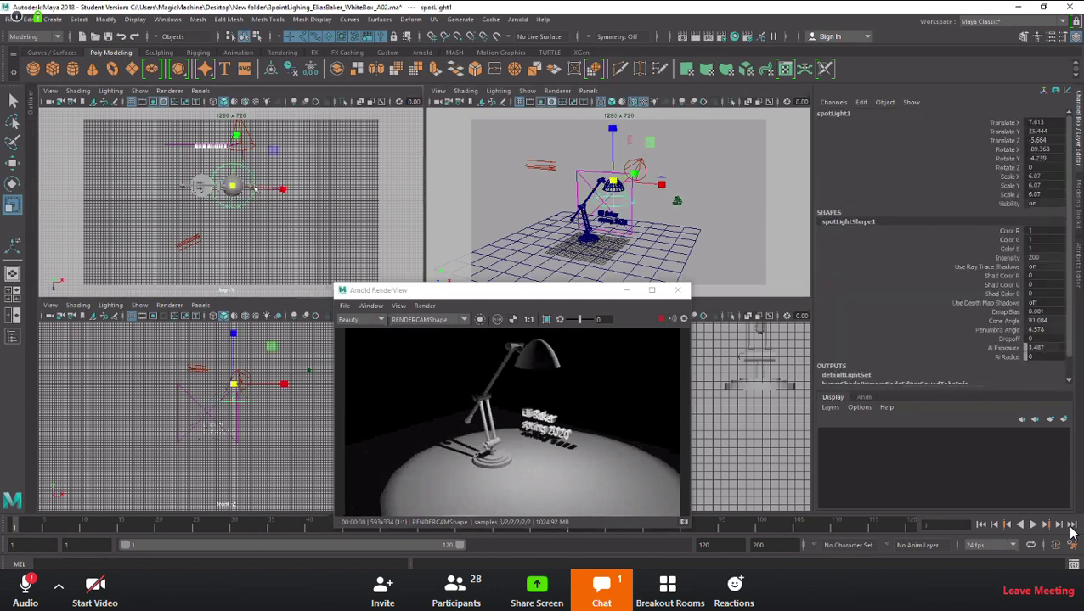
pyautogui.click(52, 19)
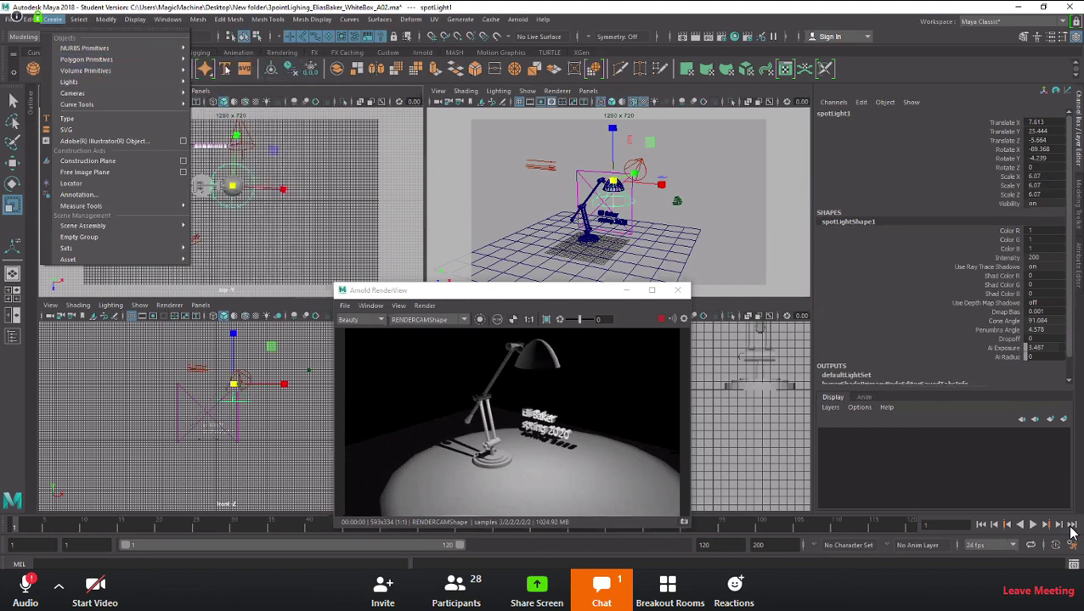
pyautogui.moveTo(85, 82)
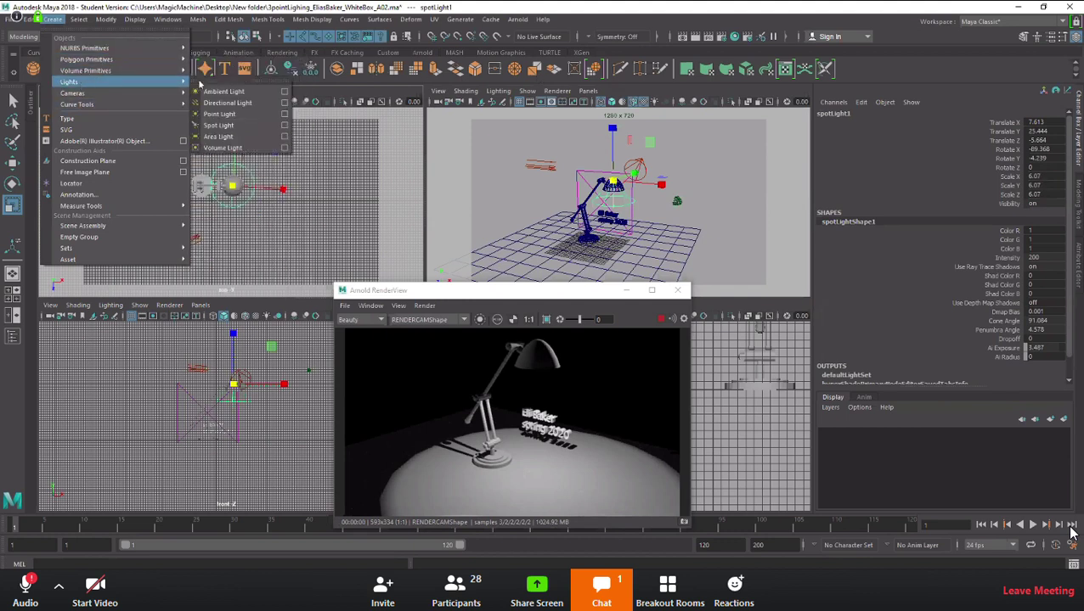
pyautogui.click(219, 125)
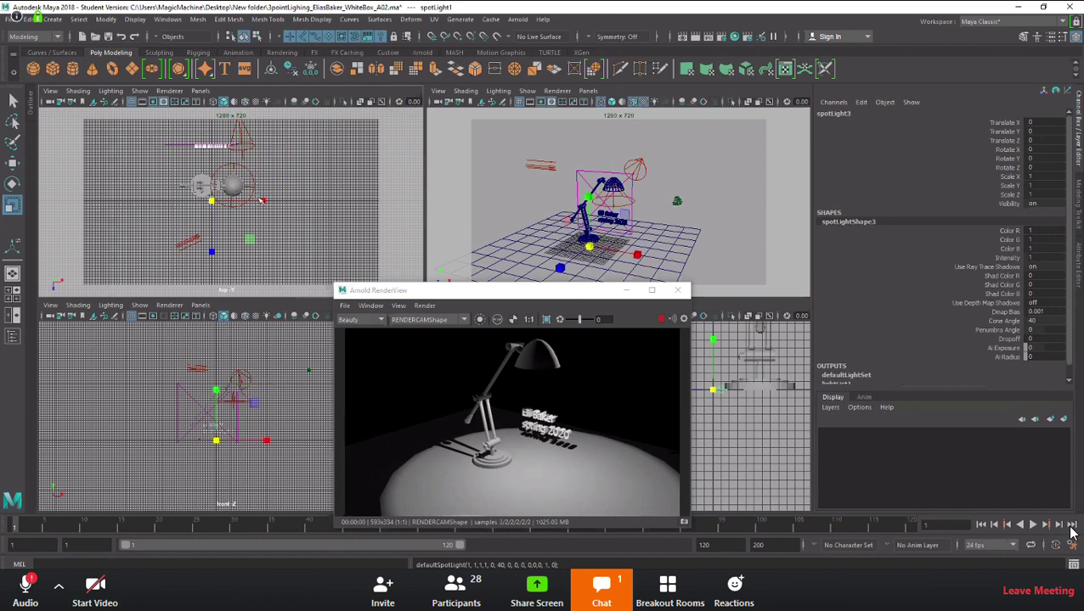
pyautogui.press('w')
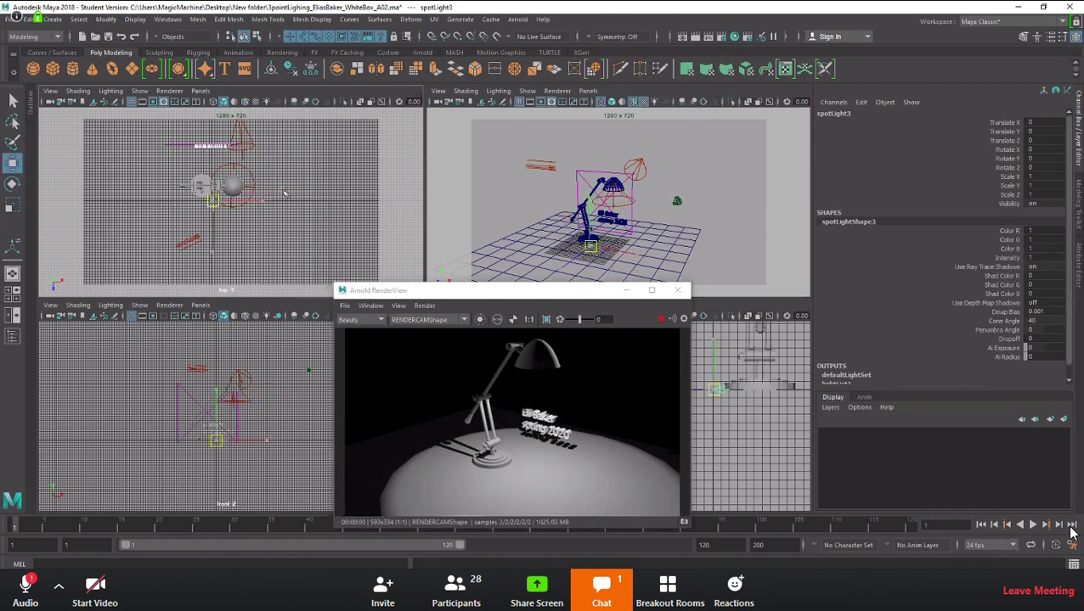
pyautogui.moveTo(213, 200); pyautogui.dragTo(282, 185)
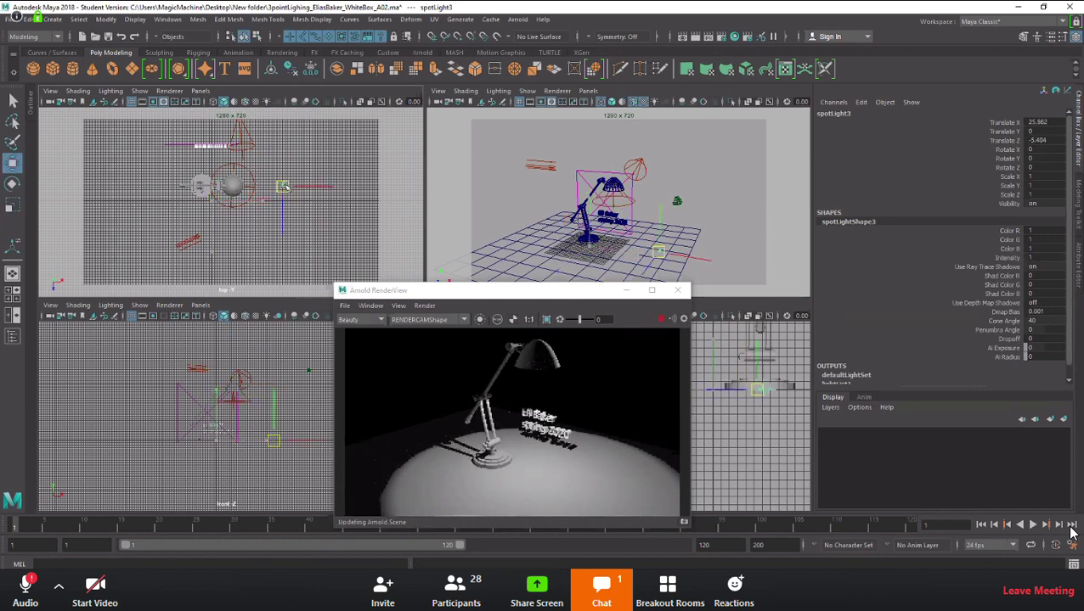
# - Select the original lampshade spotlight spotLight1, lower its Intensity to 0 and clear the selection
pyautogui.click(255, 182)
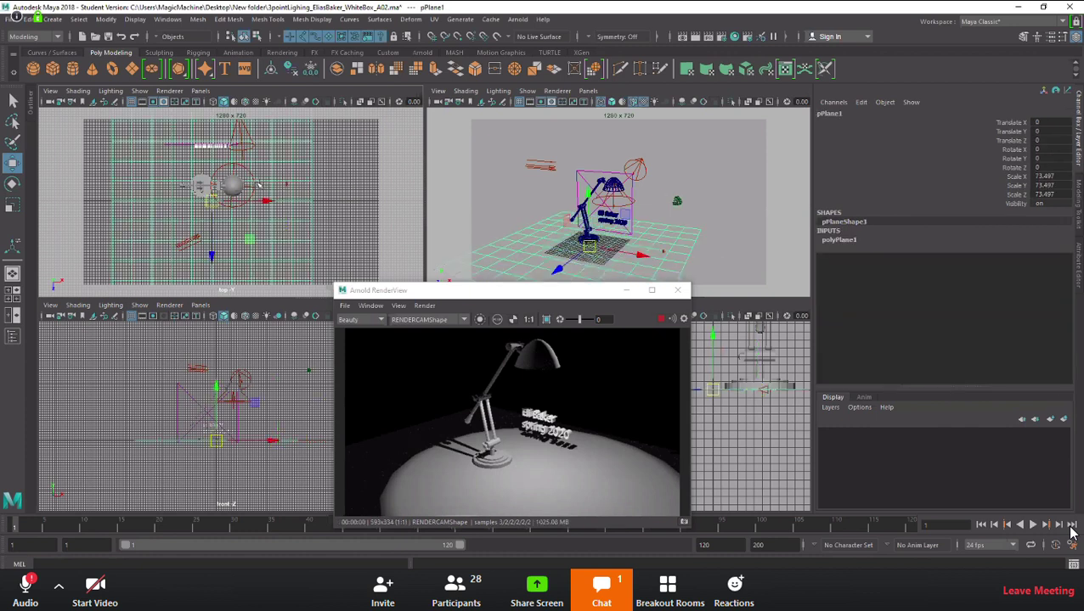
pyautogui.click(255, 175)
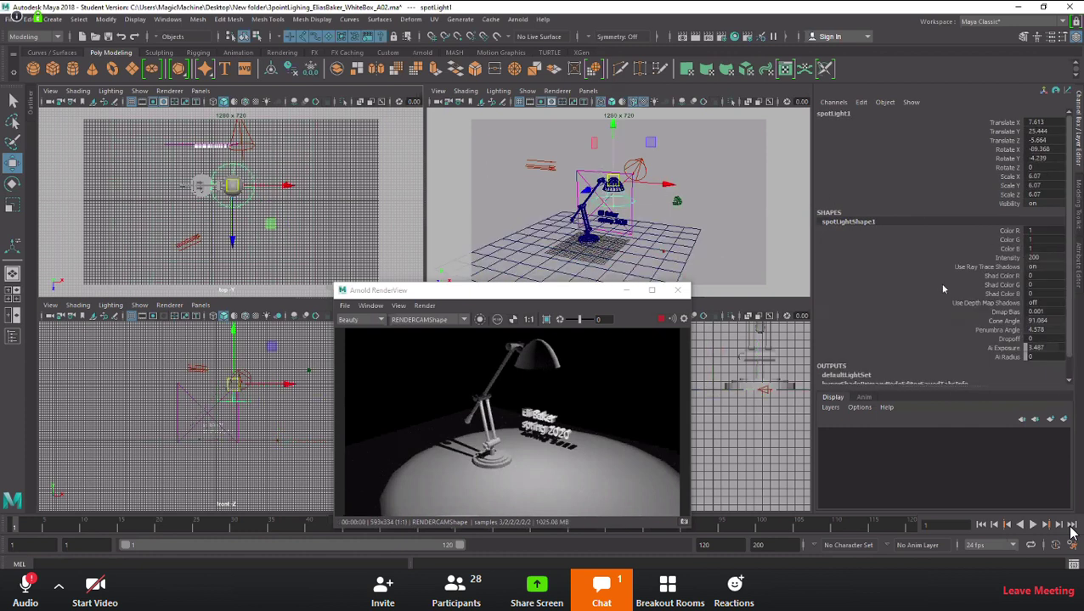
pyautogui.hotkey('ctrl', 'a')
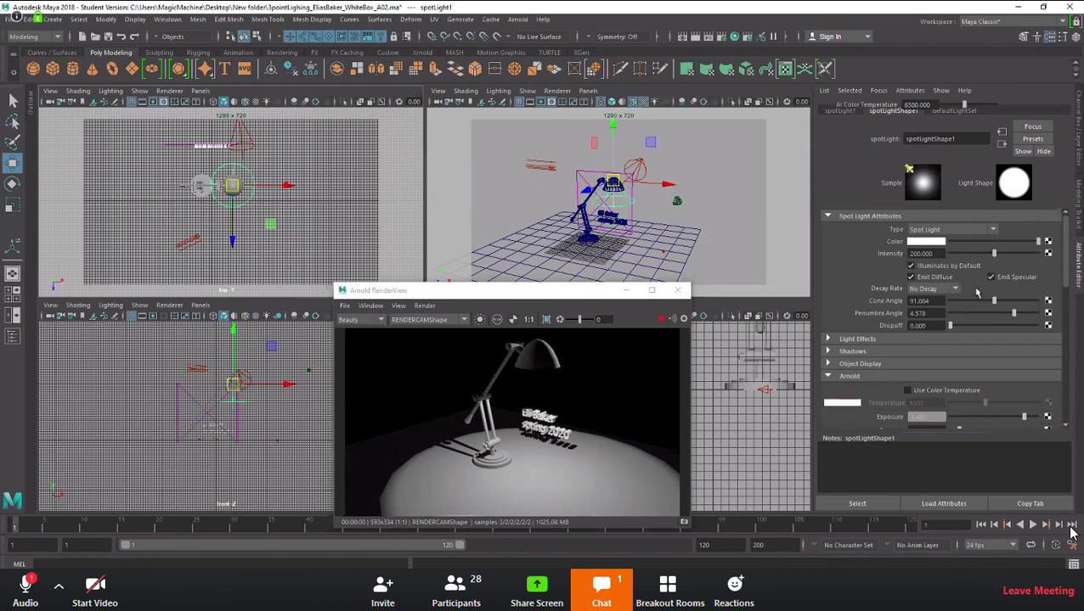
pyautogui.moveTo(995, 257); pyautogui.dragTo(916, 264)
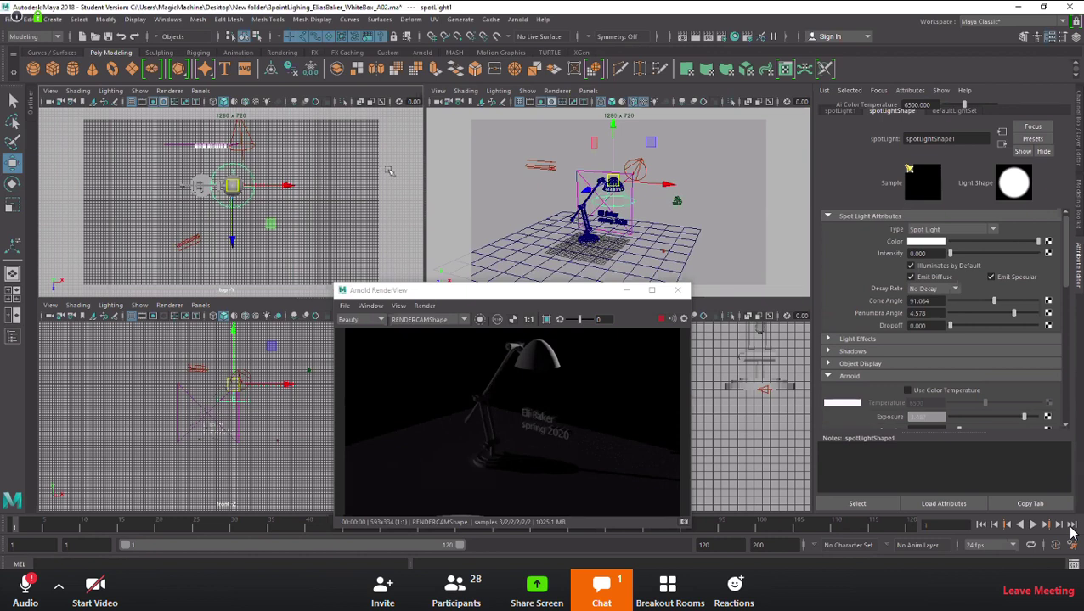
pyautogui.click(371, 197)
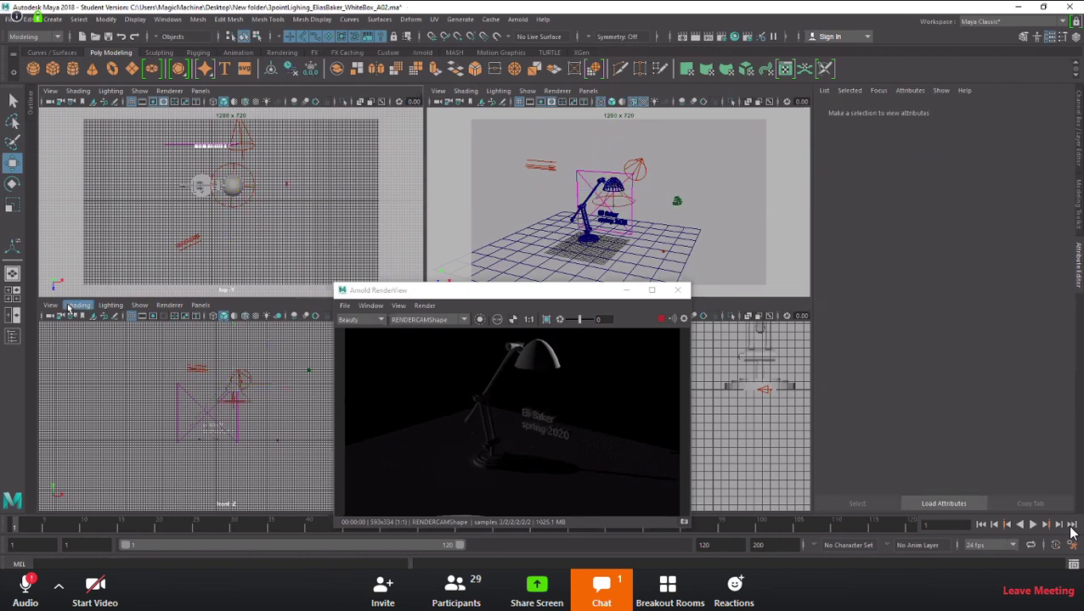
# - Create another spotlight, move it well out to the side of the lamp and rotate it to point downward
pyautogui.click(52, 19)
pyautogui.moveTo(72, 82)
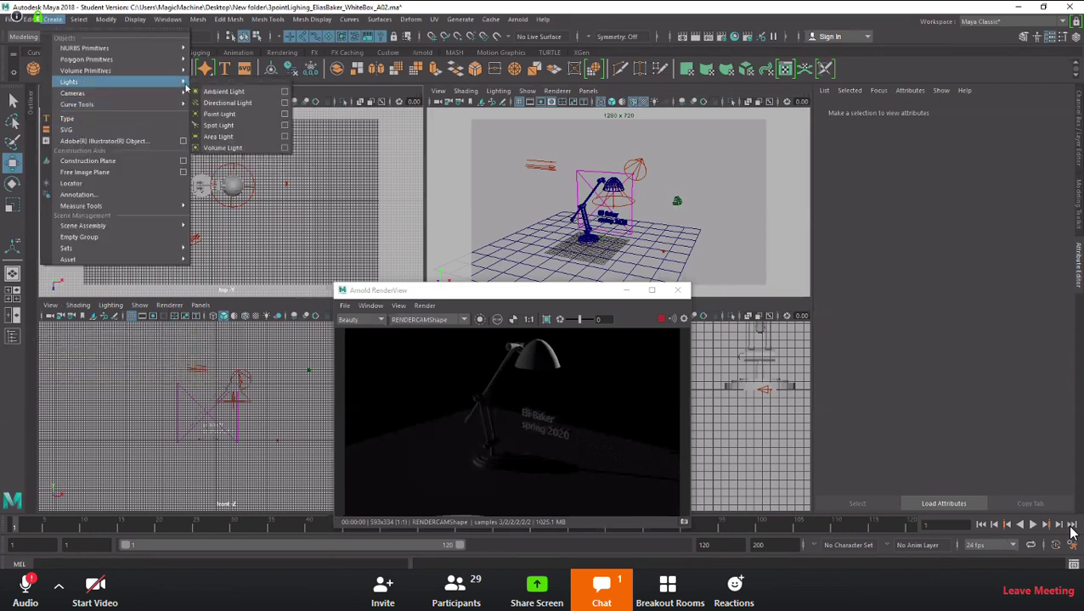
pyautogui.click(217, 125)
pyautogui.moveTo(217, 202); pyautogui.dragTo(335, 195)
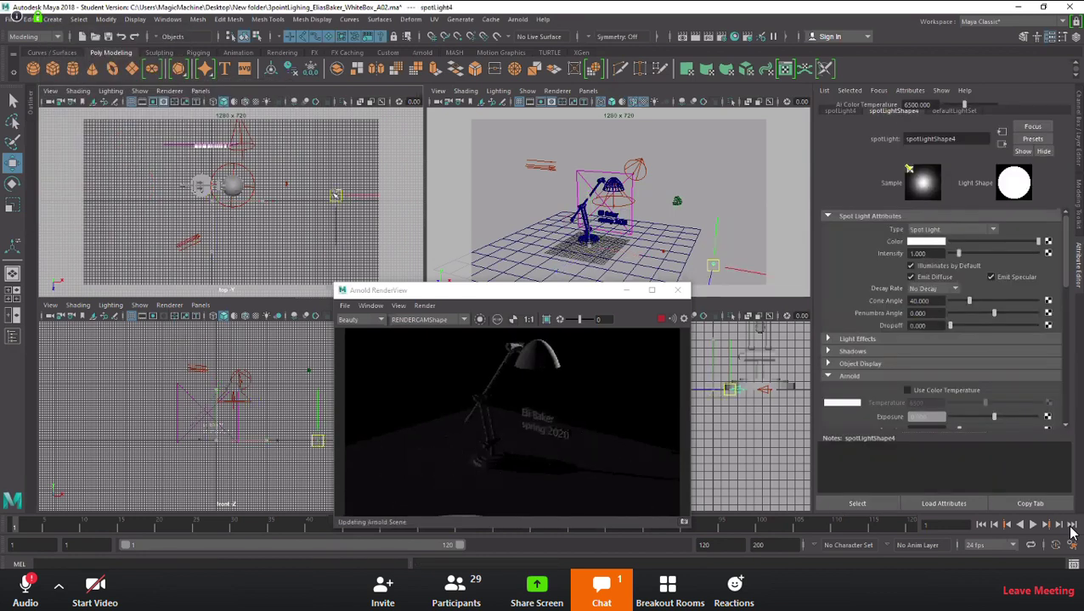
pyautogui.press('e')
pyautogui.moveTo(333, 146); pyautogui.dragTo(335, 130)
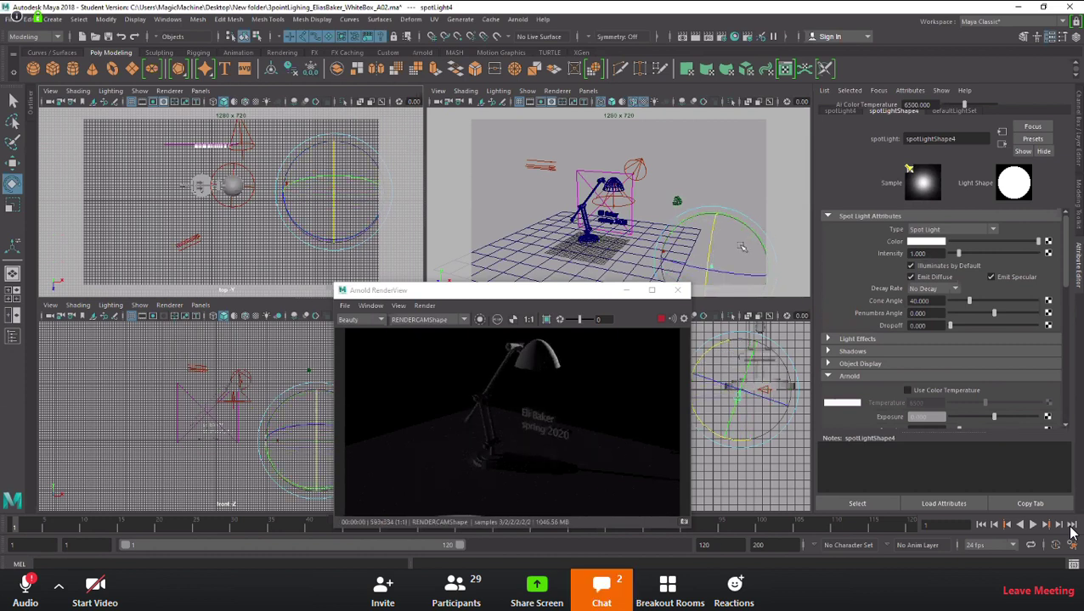
# - Raise the new spotlight beside the lampshade at shade height and aim its target down at the ground plane
pyautogui.press('r')
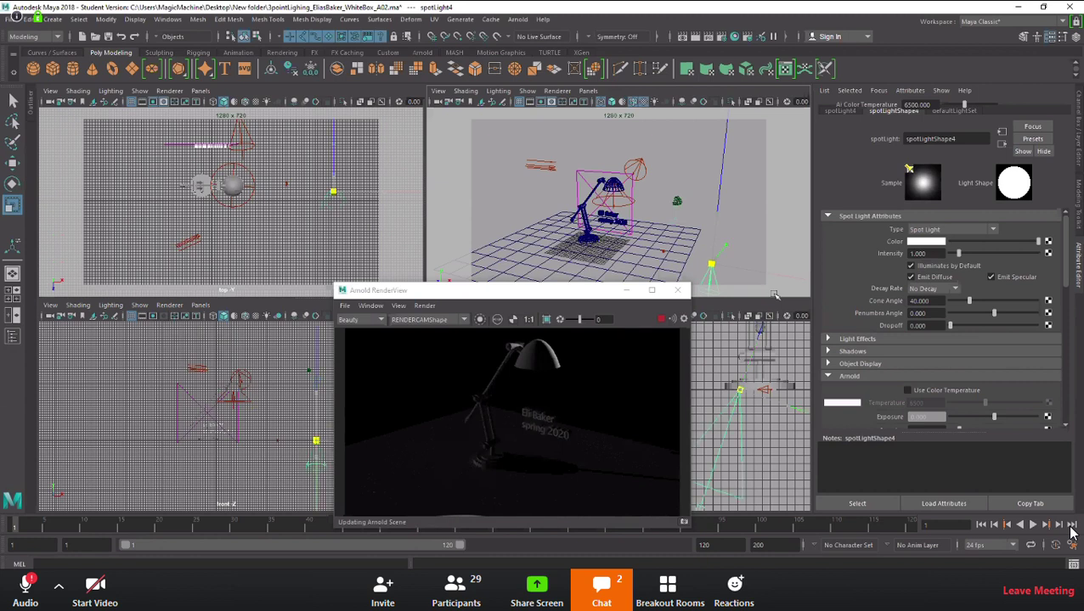
pyautogui.press('w')
pyautogui.moveTo(714, 266); pyautogui.dragTo(661, 164)
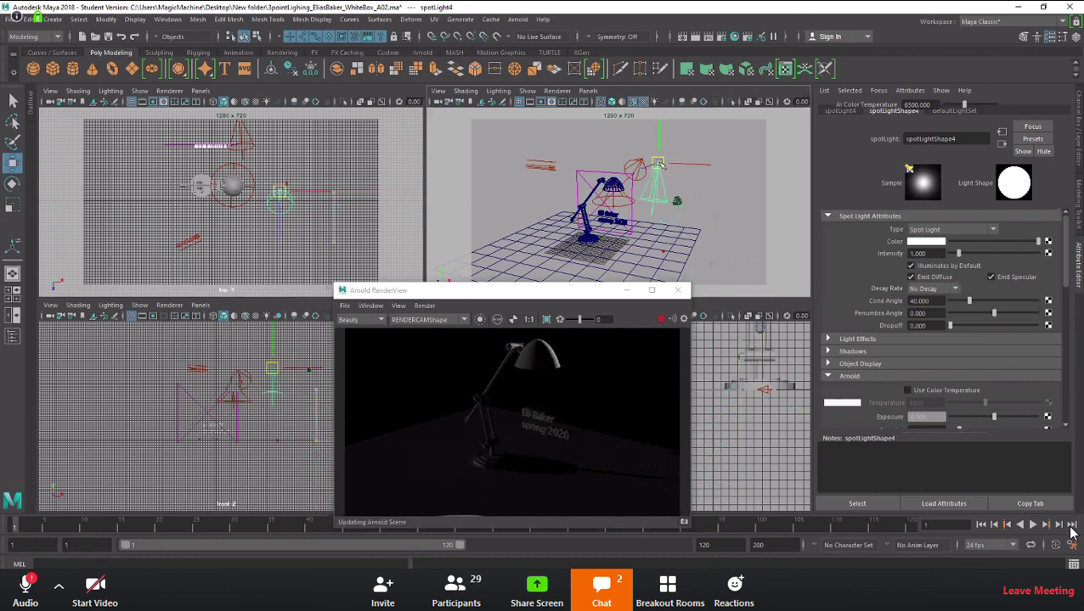
pyautogui.press('t')
pyautogui.moveTo(655, 190); pyautogui.dragTo(649, 255)
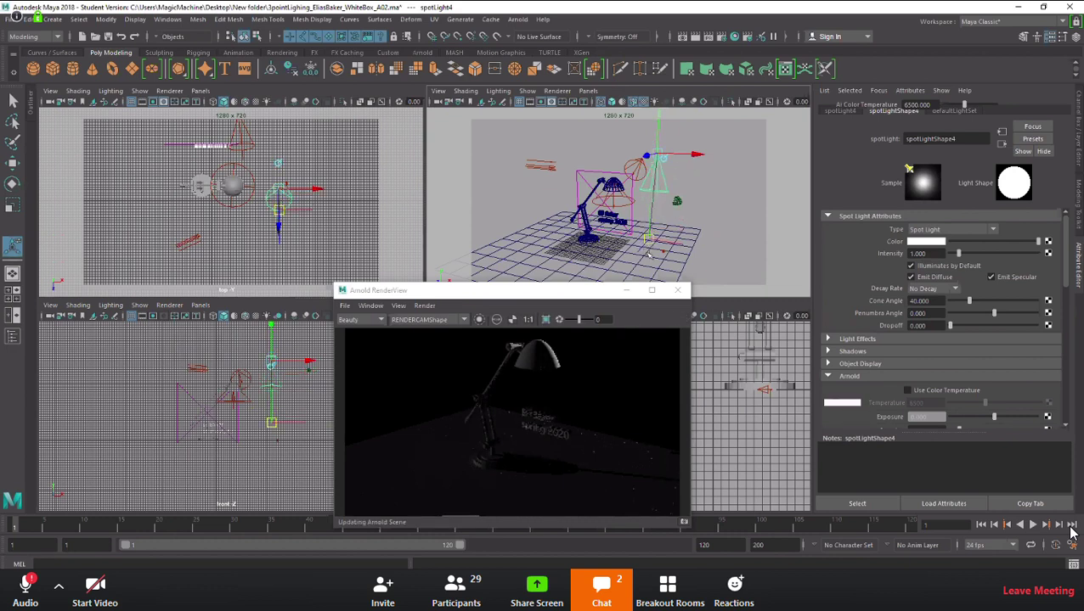
# - Set spotLight4's Intensity to 200 and shift its source
pyautogui.moveTo(931, 256); pyautogui.dragTo(909, 255)
pyautogui.write('20')
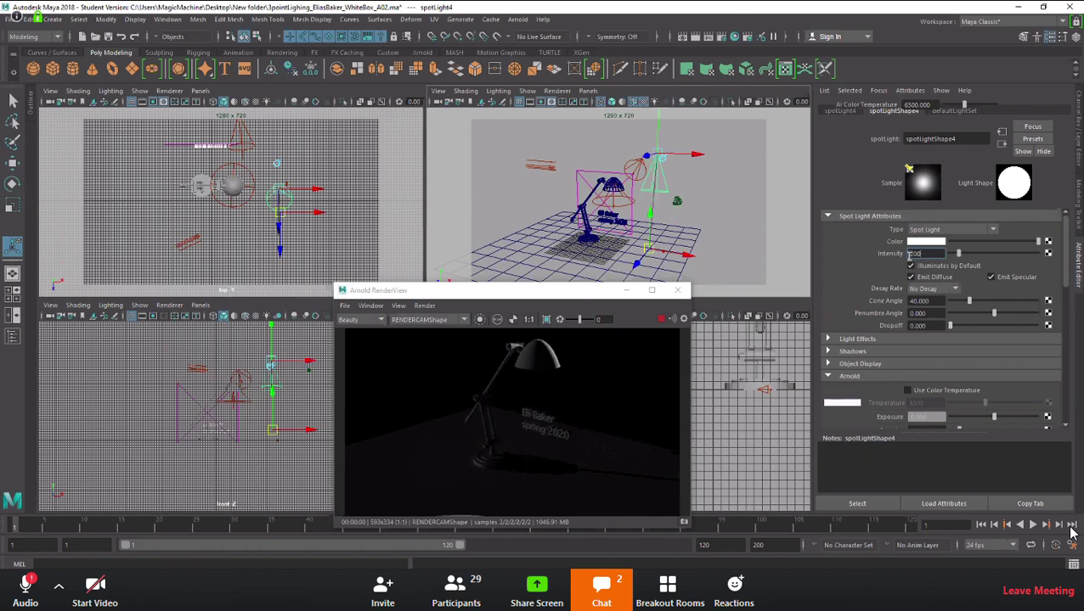
pyautogui.write('0')
pyautogui.press('Return')
pyautogui.moveTo(658, 155); pyautogui.dragTo(682, 169)
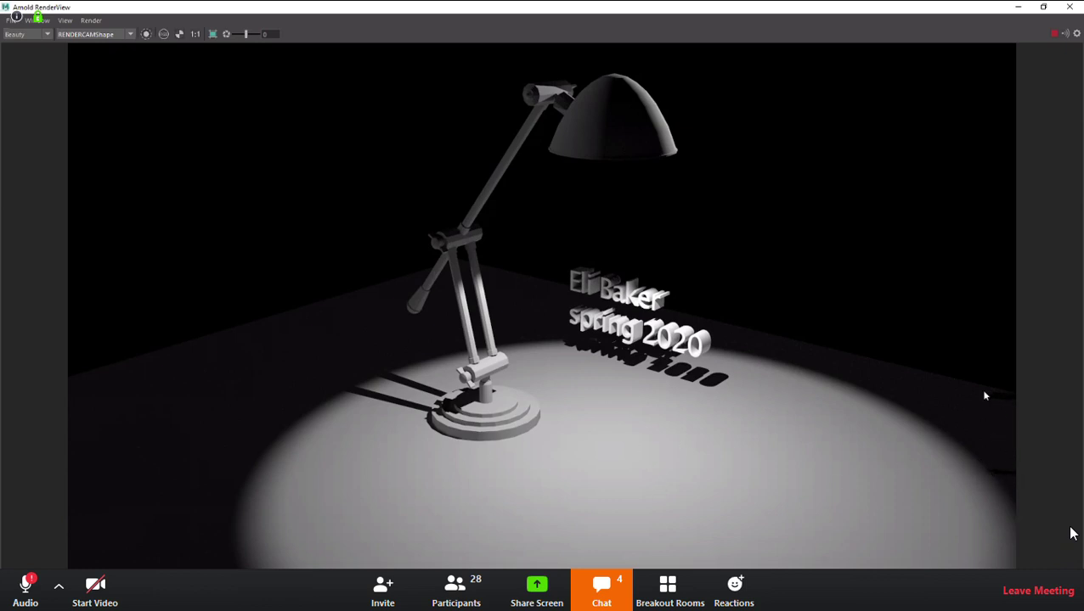
# - Restore the render preview to a smaller window clear of the perspective view and turn off Cast Shadows on directionalLight1
pyautogui.click(1044, 12)
pyautogui.moveTo(528, 287); pyautogui.dragTo(315, 195)
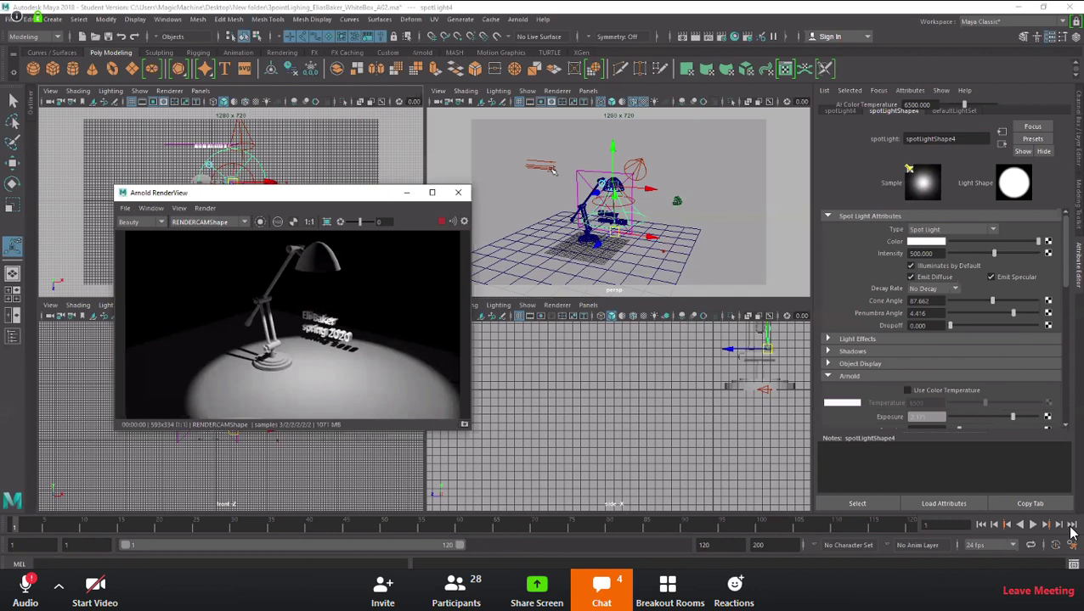
pyautogui.click(544, 170)
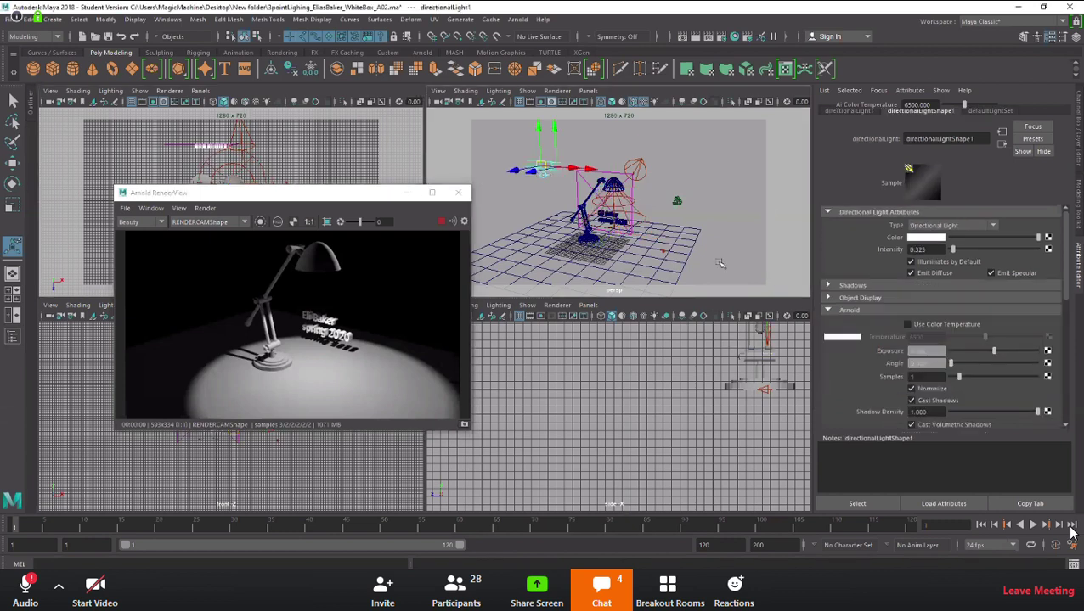
pyautogui.click(911, 400)
# - Select the rear spotlight spotLight2, raise its Arnold Exposure slightly and enlarge the render preview to full screen
pyautogui.click(644, 169)
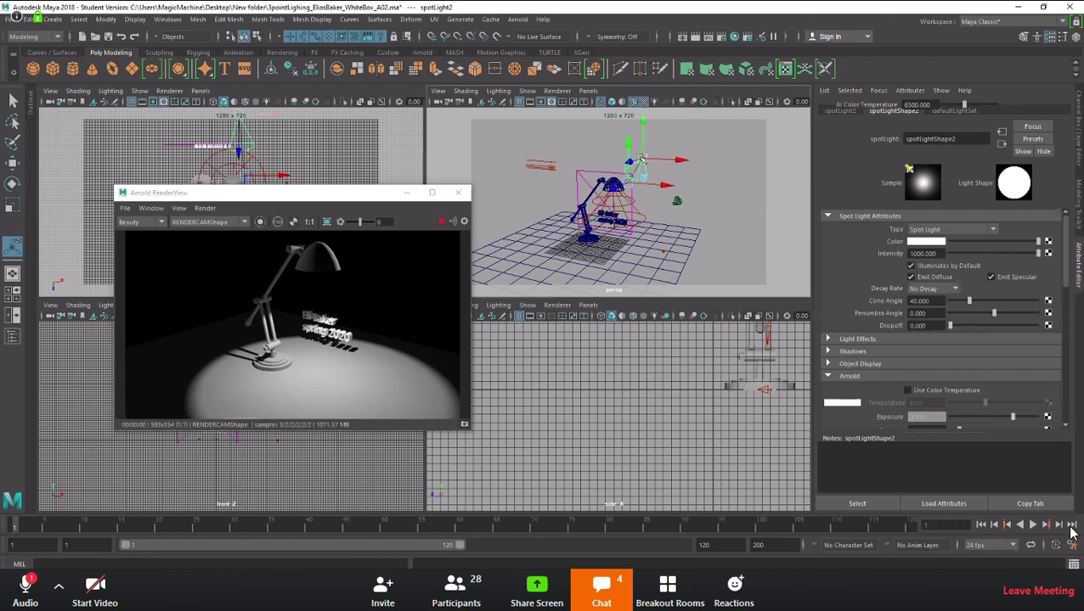
pyautogui.moveTo(341, 198); pyautogui.dragTo(351, 257)
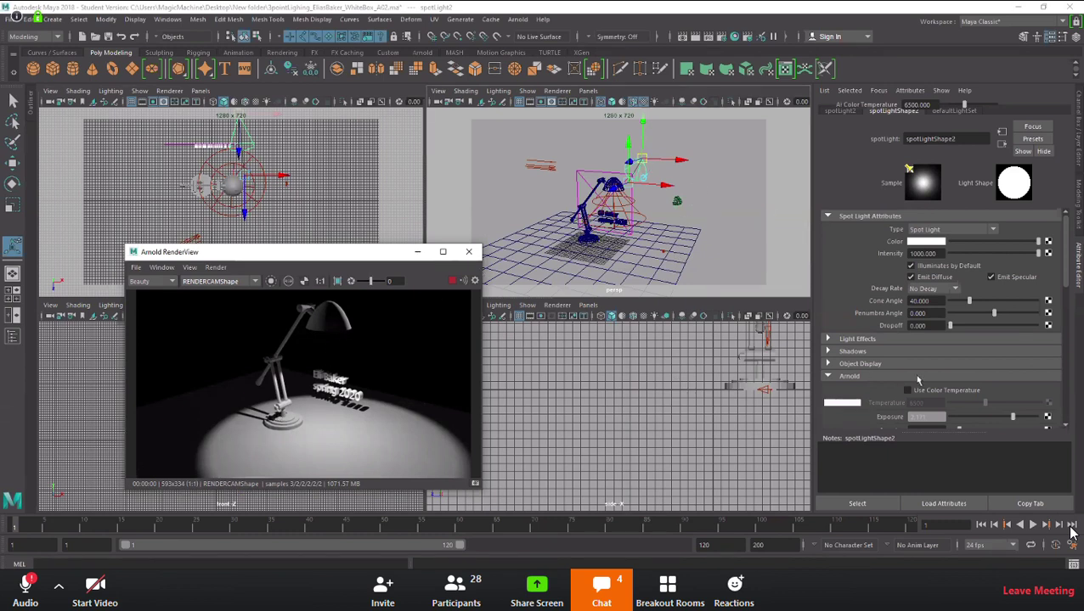
pyautogui.scroll(-2, 927, 403)
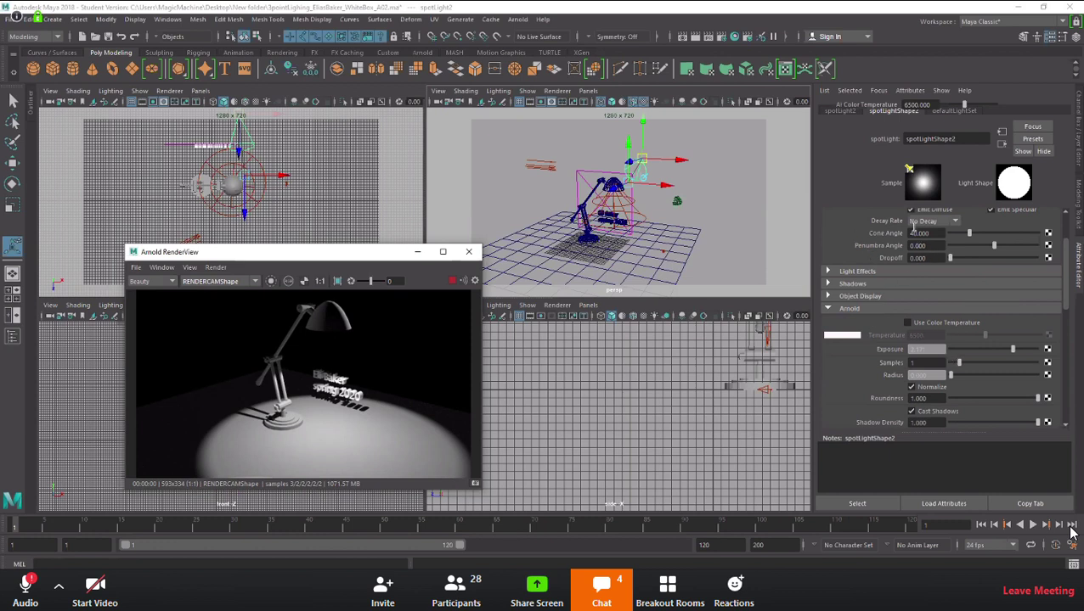
pyautogui.scroll(2, 923, 265)
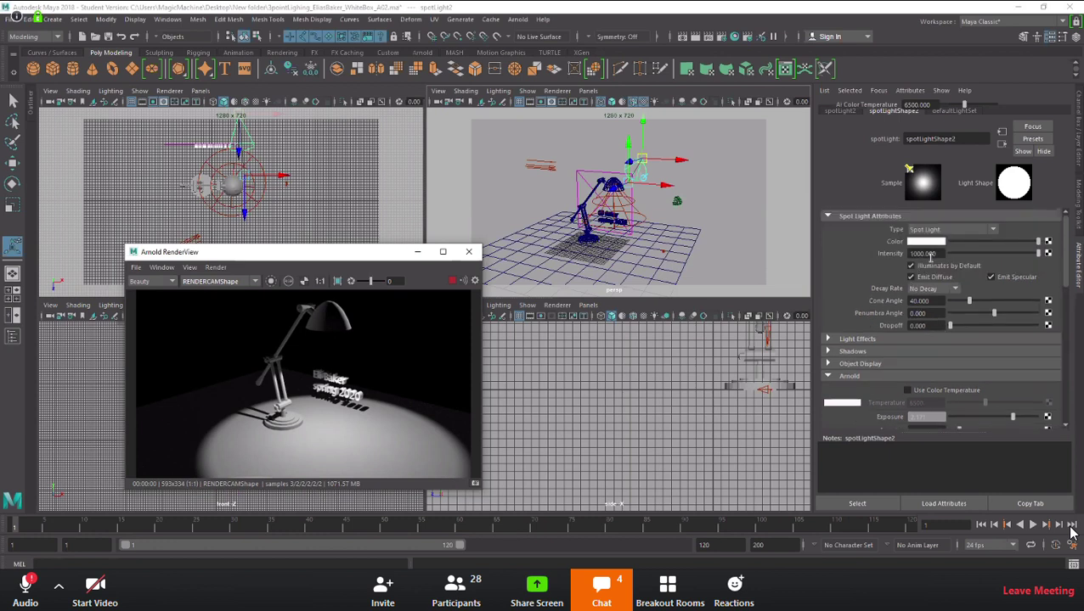
pyautogui.scroll(-2, 976, 401)
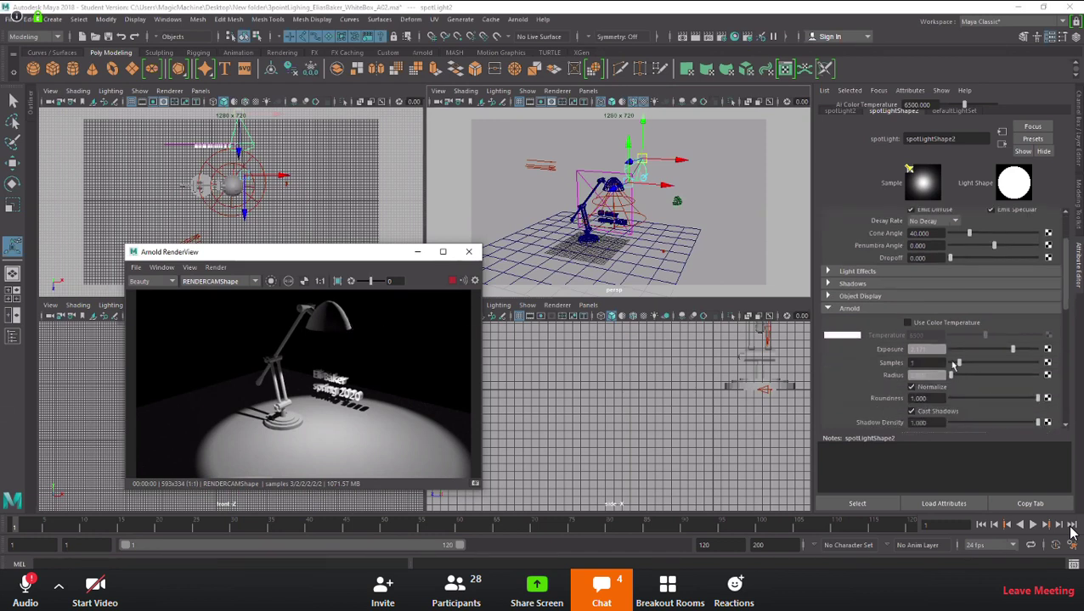
pyautogui.moveTo(1012, 350); pyautogui.dragTo(1016, 350)
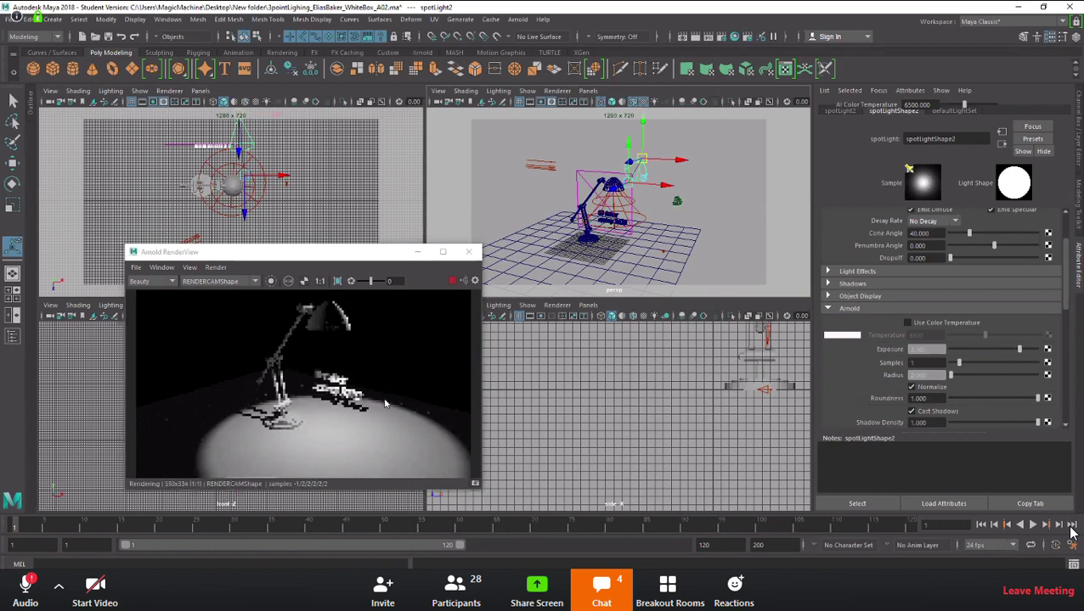
pyautogui.click(443, 252)
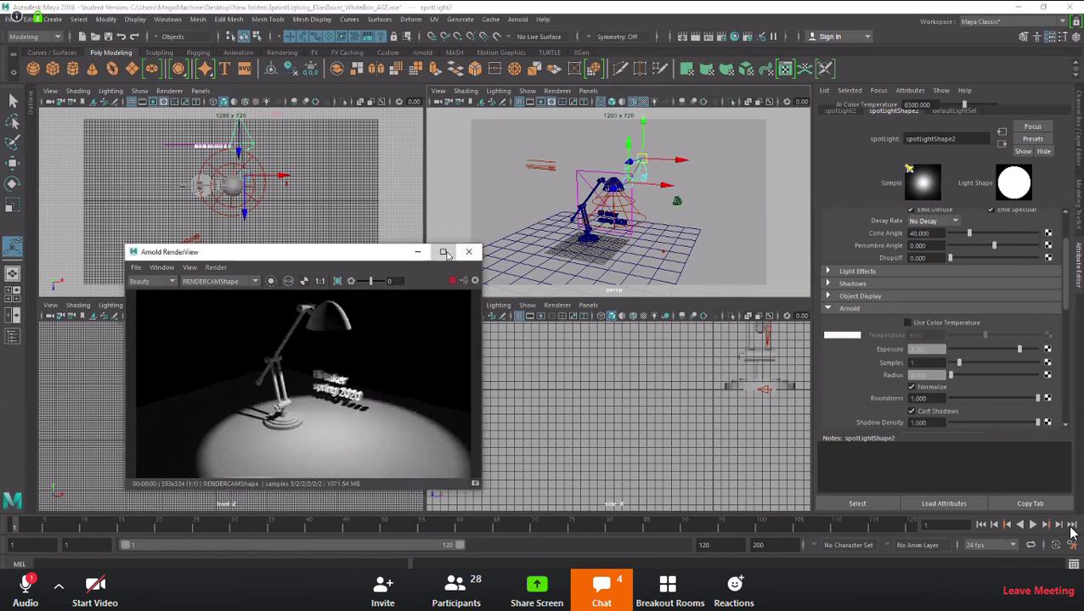